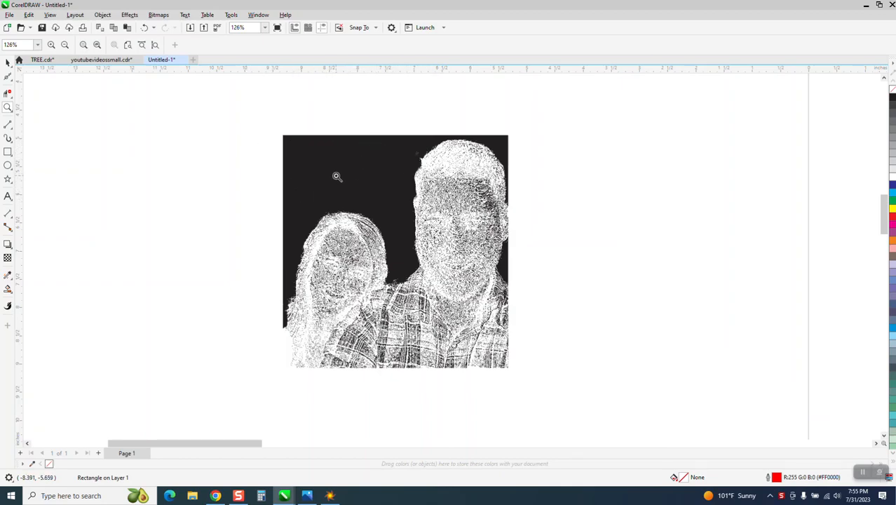
Step: Center the large color photo of the couple and the red square on the page
{"action": "scroll", "coordinate": [337, 176], "scroll_direction": "down", "scroll_amount": 8}
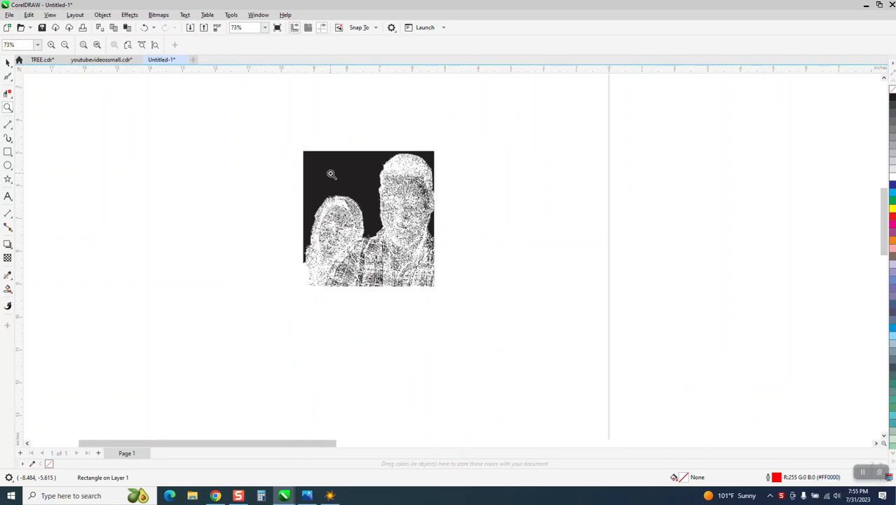
{"action": "left_click", "coordinate": [8, 62]}
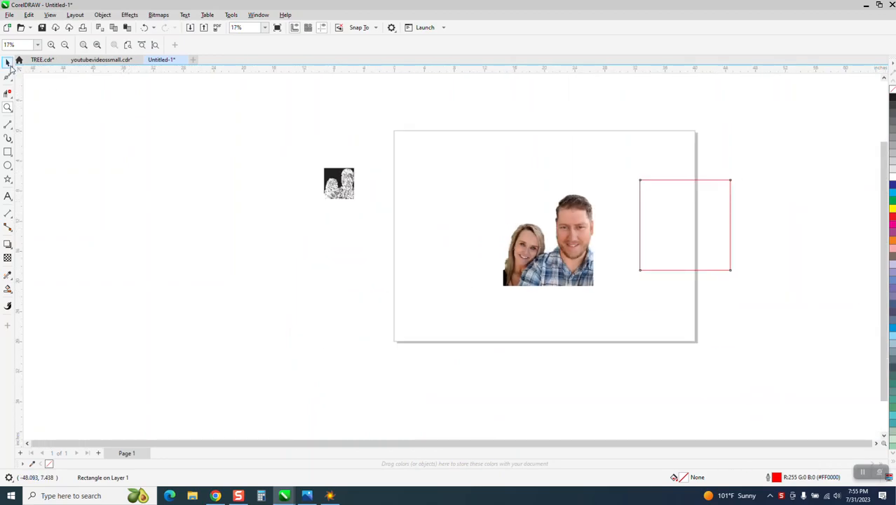
{"action": "left_click", "coordinate": [538, 236]}
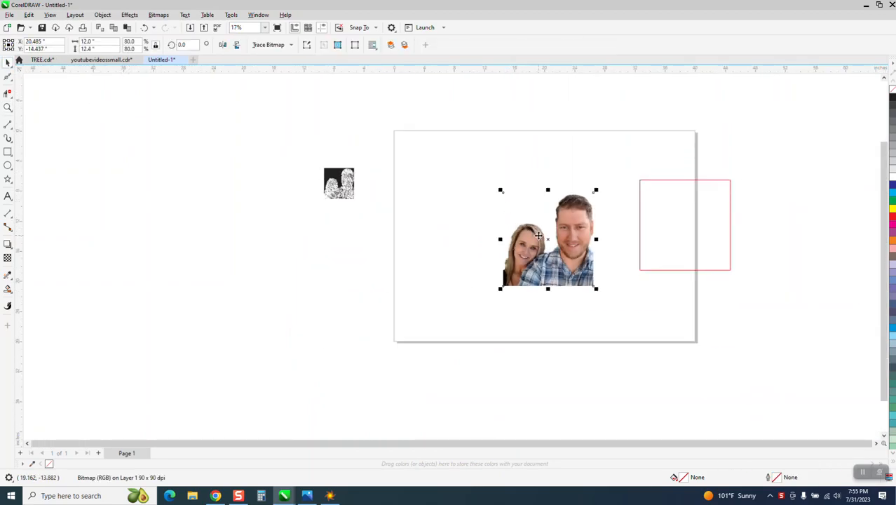
{"action": "left_click_drag", "start_coordinate": [539, 237], "coordinate": [535, 232]}
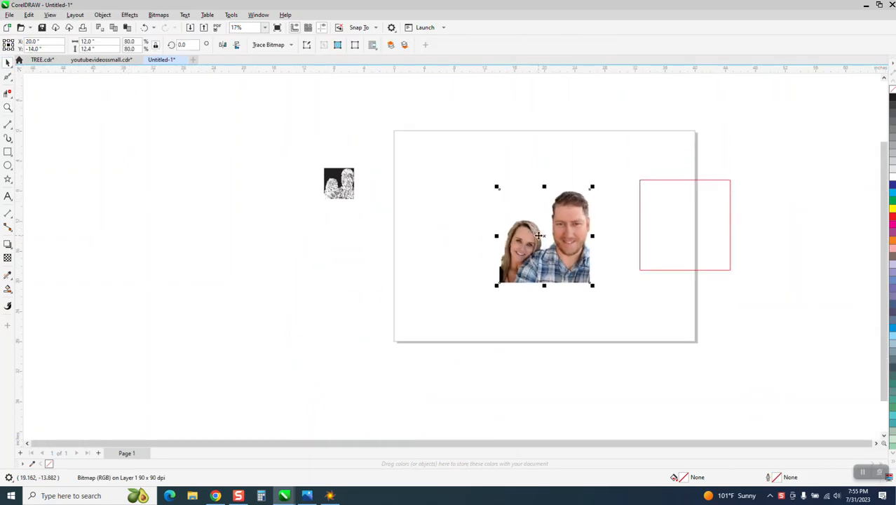
{"action": "left_click", "coordinate": [694, 258]}
{"action": "key", "text": "p"}
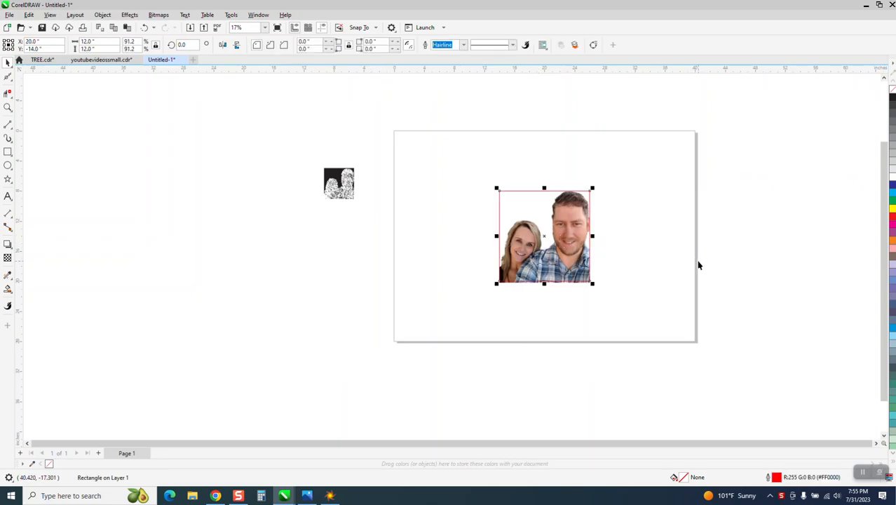
Step: Set the nudge distance to 13 inches and nudge the red square to the right of the photo
{"action": "left_click", "coordinate": [7, 107]}
{"action": "scroll", "coordinate": [552, 116], "scroll_direction": "up", "scroll_amount": 2}
{"action": "scroll", "coordinate": [509, 232], "scroll_direction": "down", "scroll_amount": 2}
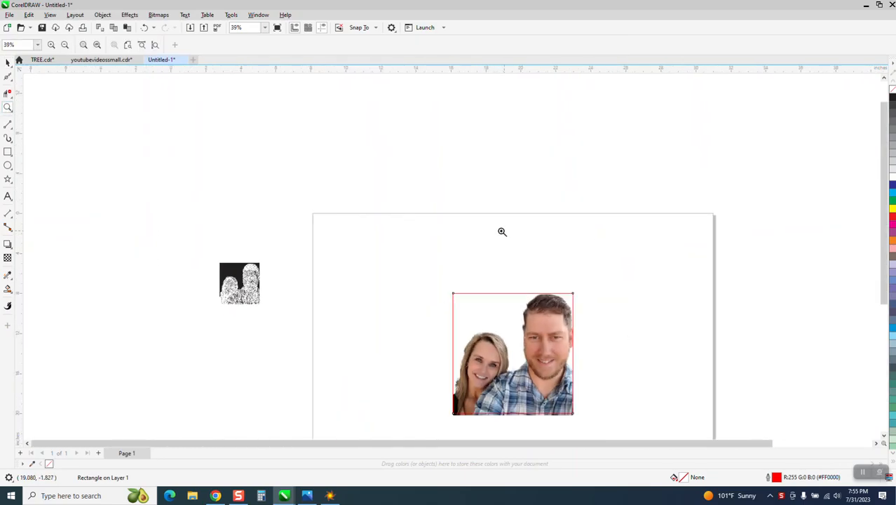
{"action": "left_click_drag", "start_coordinate": [425, 263], "coordinate": [639, 433]}
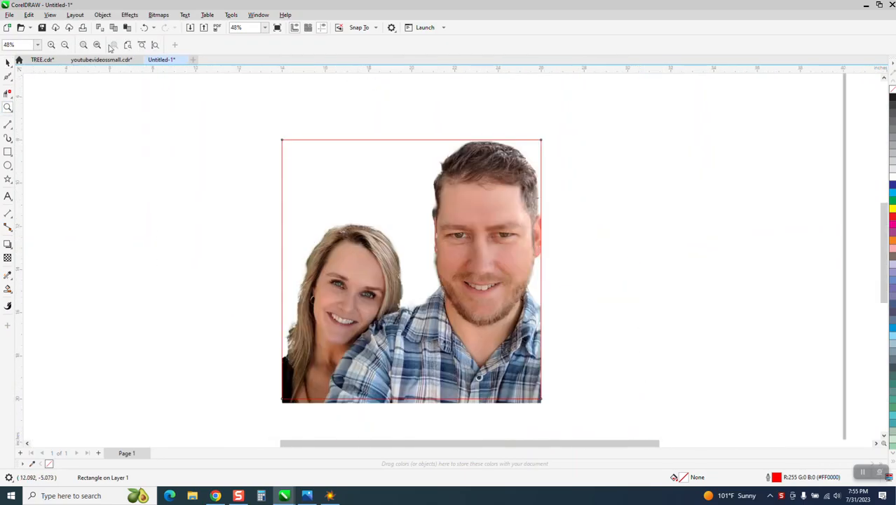
{"action": "left_click", "coordinate": [7, 62]}
{"action": "scroll", "coordinate": [270, 146], "scroll_direction": "down", "scroll_amount": 1}
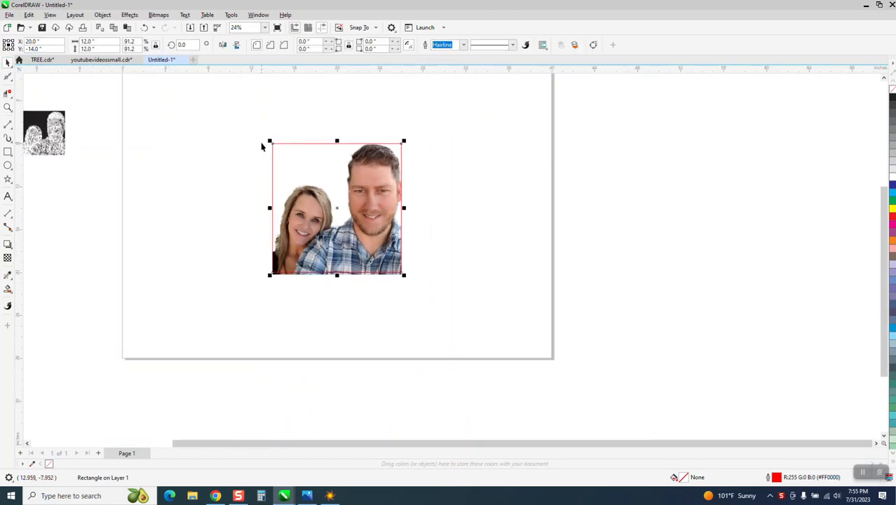
{"action": "left_click", "coordinate": [373, 97]}
{"action": "left_click", "coordinate": [331, 44]}
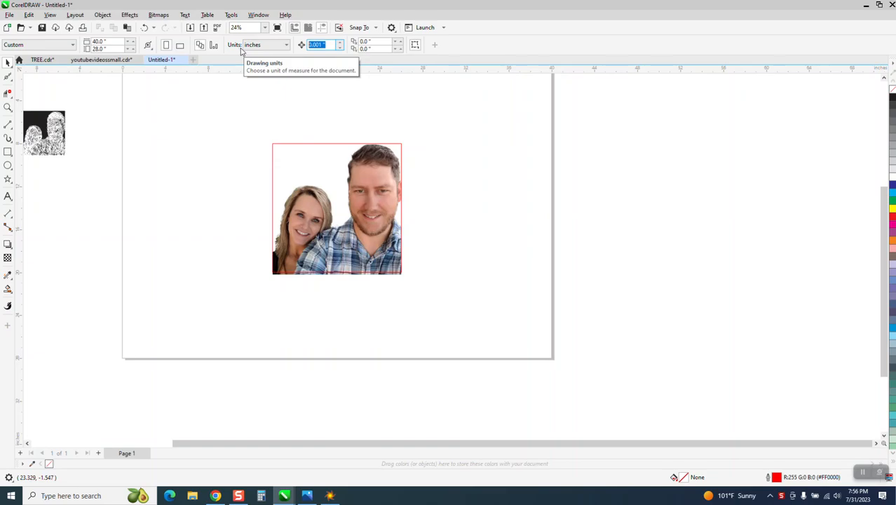
{"action": "type", "text": "13"}
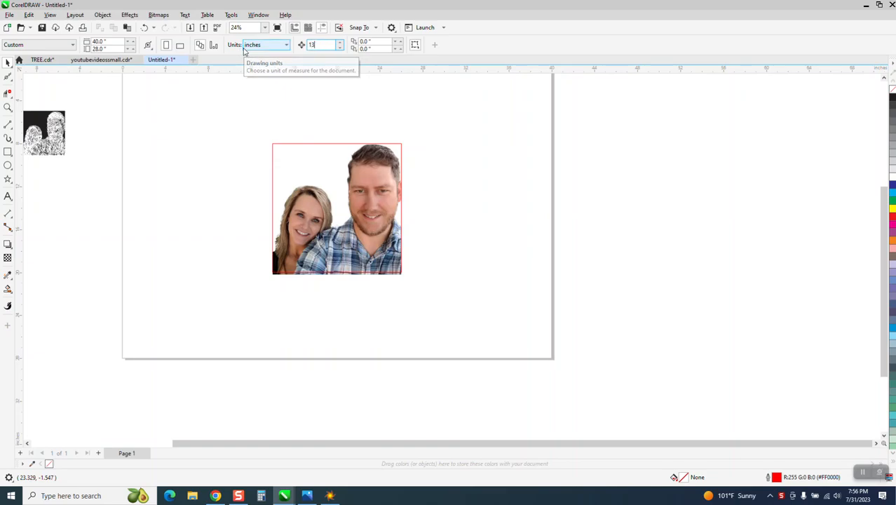
{"action": "left_click", "coordinate": [329, 145]}
{"action": "key", "text": "Right"}
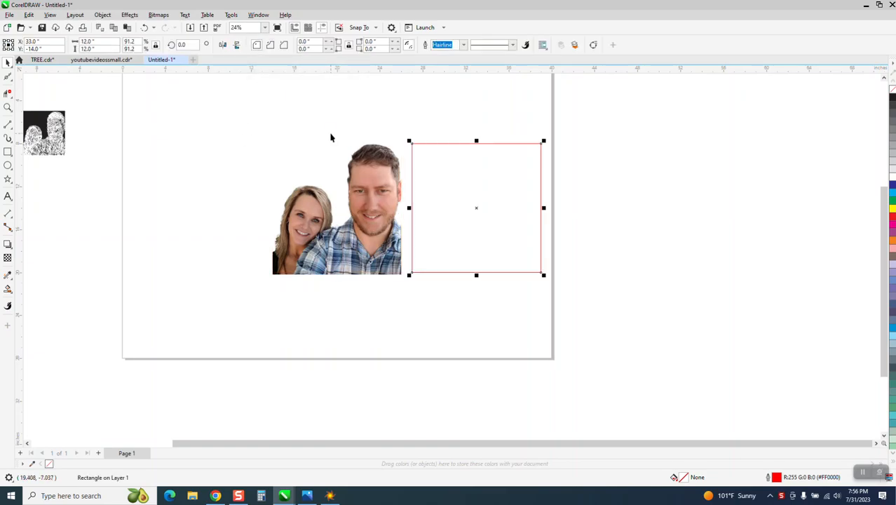
Step: Duplicate the photo and nudge the copy 26 inches right, past the red square
{"action": "left_click", "coordinate": [395, 188]}
{"action": "key", "text": "KP_Add"}
{"action": "key", "text": "Right"}
{"action": "key", "text": "Right"}
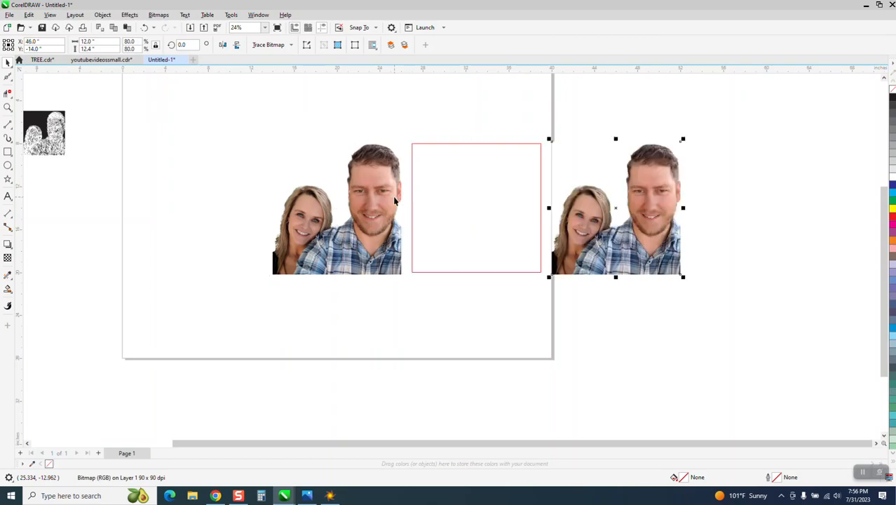
Step: Add a yellow-filled rectangle about 23.2 by 15.5 inches around the original photo and send it behind
{"action": "left_click", "coordinate": [367, 209]}
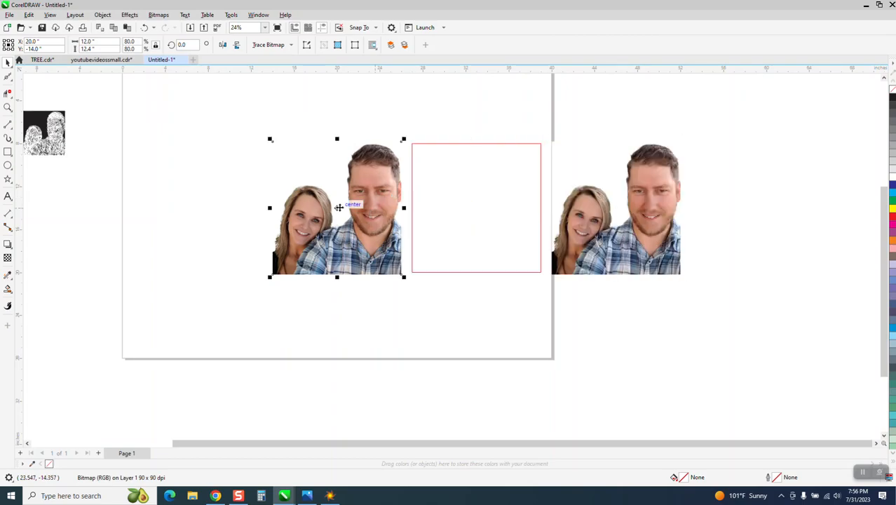
{"action": "left_click", "coordinate": [8, 152]}
{"action": "left_click_drag", "start_coordinate": [186, 118], "coordinate": [435, 285]}
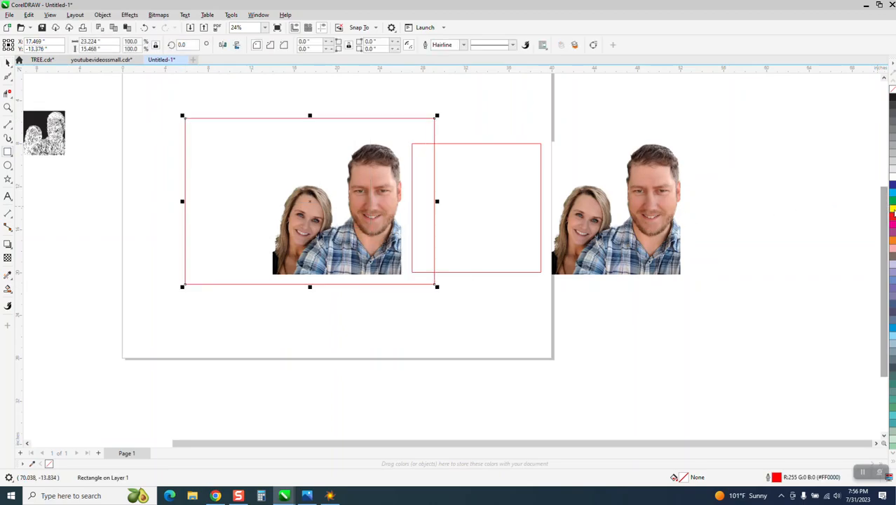
{"action": "left_click", "coordinate": [892, 209]}
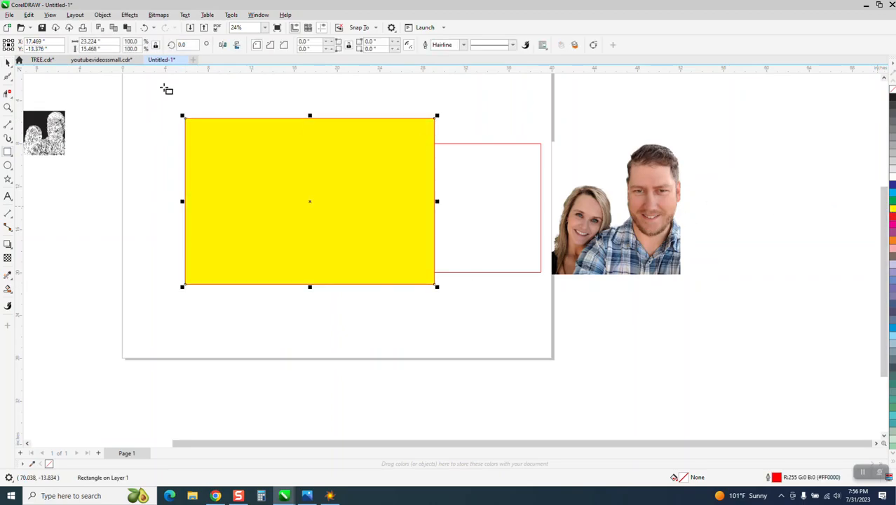
{"action": "left_click", "coordinate": [102, 15]}
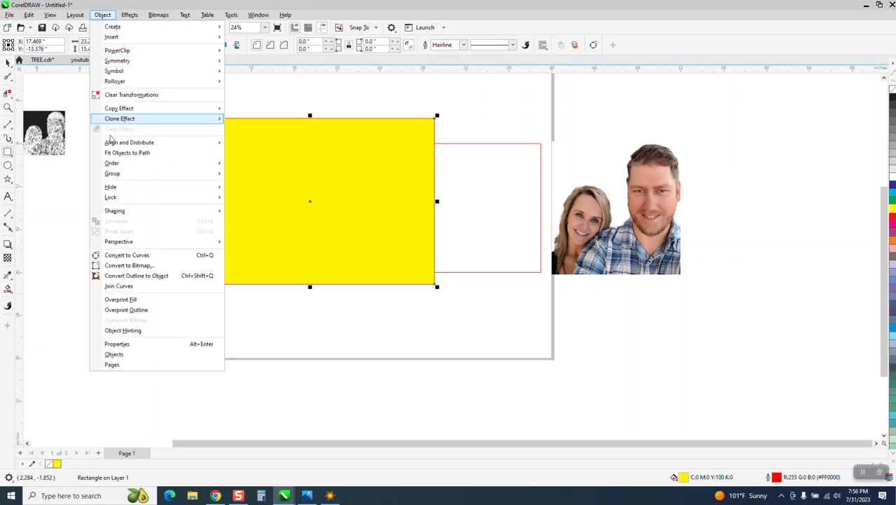
{"action": "mouse_move", "coordinate": [117, 167]}
{"action": "left_click", "coordinate": [242, 175]}
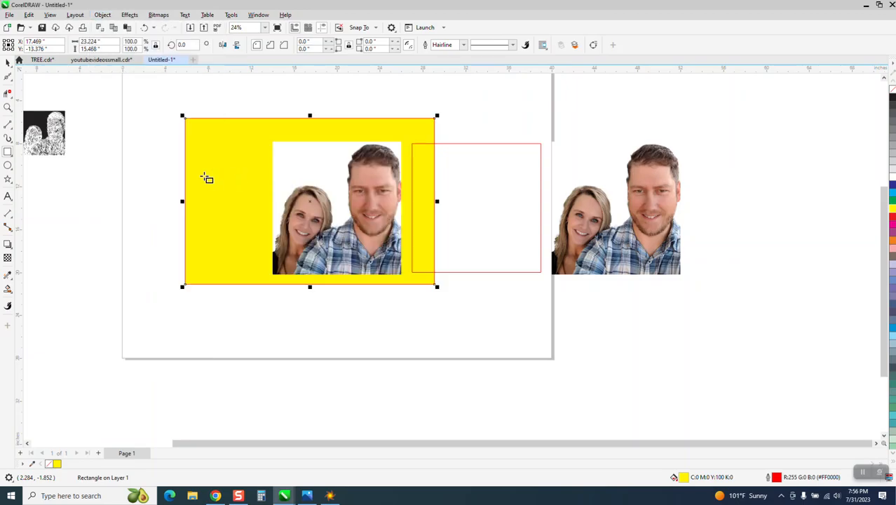
Step: Trace the original photo with an Outline Trace of the Clipart type, keeping the default settings
{"action": "left_click", "coordinate": [136, 114]}
{"action": "left_click", "coordinate": [306, 149]}
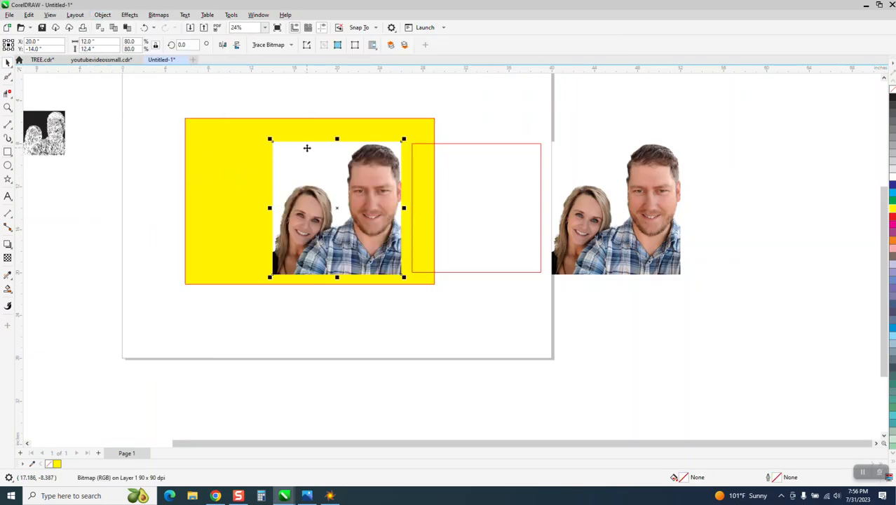
{"action": "left_click", "coordinate": [290, 45]}
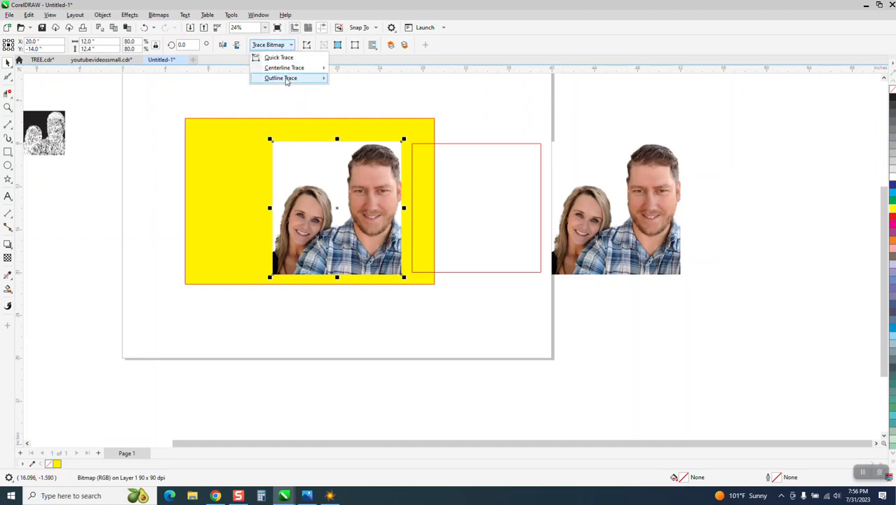
{"action": "mouse_move", "coordinate": [286, 82]}
{"action": "left_click", "coordinate": [360, 111]}
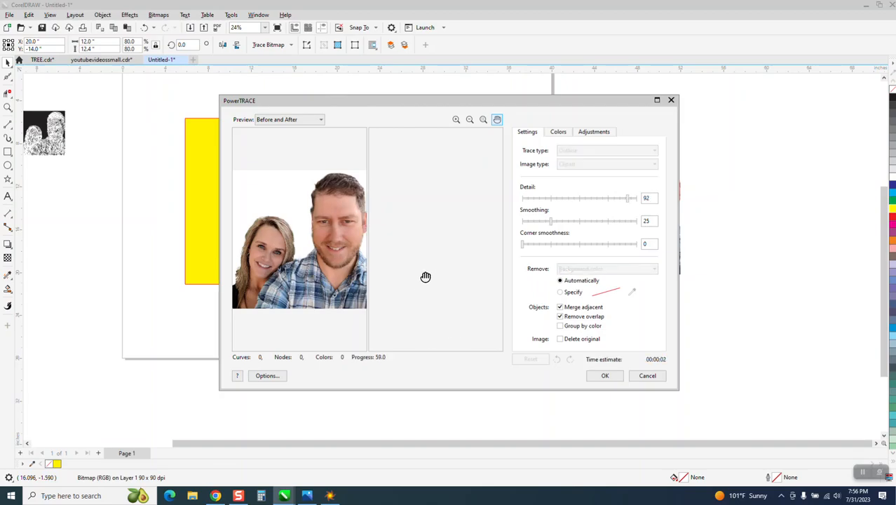
{"action": "left_click", "coordinate": [600, 376]}
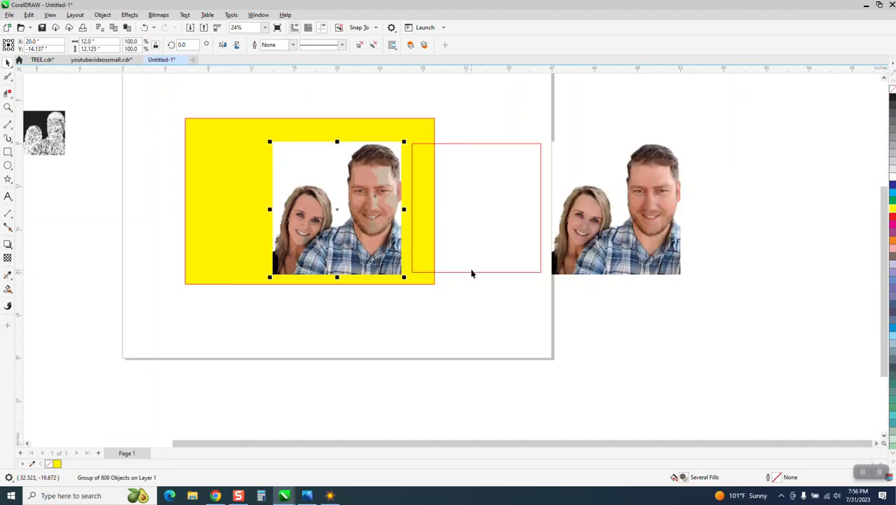
Step: Nudge the traced group 13 inches left and move the yellow rectangle so it lies behind the trace
{"action": "key", "text": "Left"}
{"action": "mouse_move", "coordinate": [300, 132]}
{"action": "left_mouse_down"}
{"action": "mouse_move", "coordinate": [215, 138]}
{"action": "mouse_move", "coordinate": [209, 184]}
{"action": "mouse_move", "coordinate": [305, 253]}
{"action": "left_mouse_up"}
{"action": "left_click", "coordinate": [7, 110]}
{"action": "scroll", "coordinate": [281, 221], "scroll_direction": "down", "scroll_amount": 1}
{"action": "left_click", "coordinate": [8, 62]}
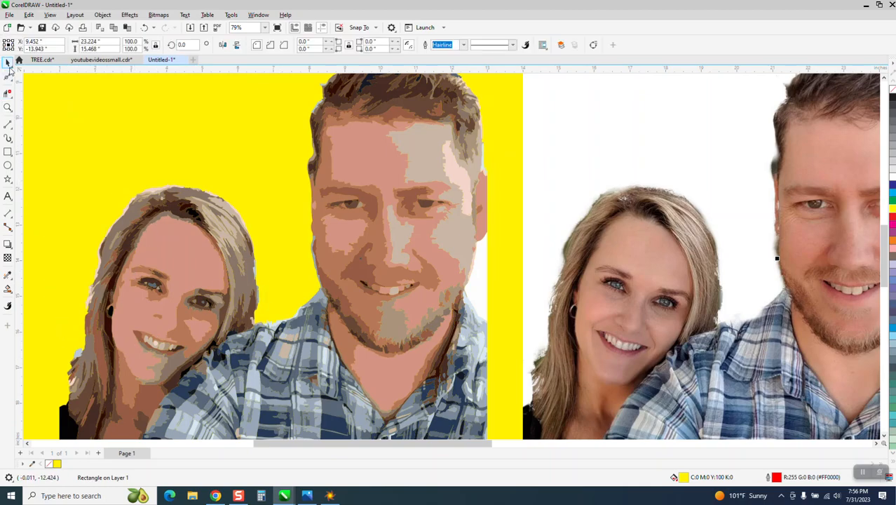
Step: Ungroup the trace and delete the leftover background pieces beside the man's neck and the woman's hair
{"action": "left_click", "coordinate": [350, 149]}
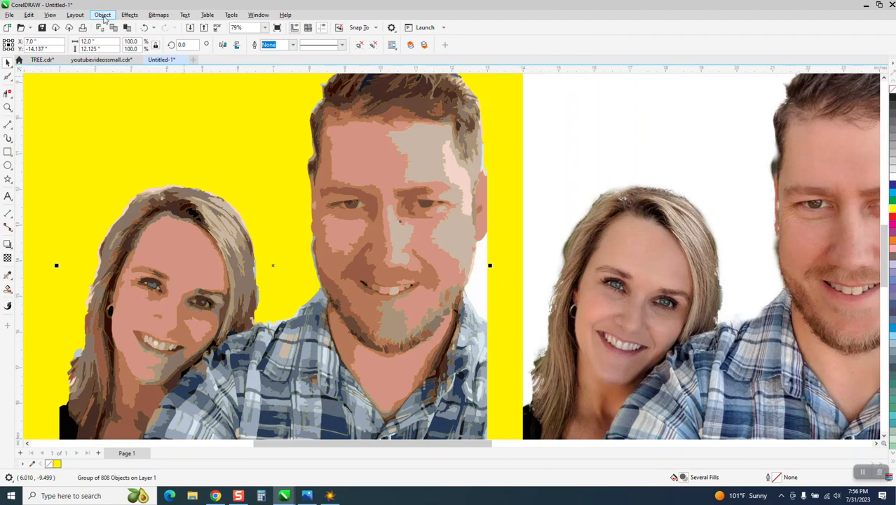
{"action": "left_click", "coordinate": [103, 15]}
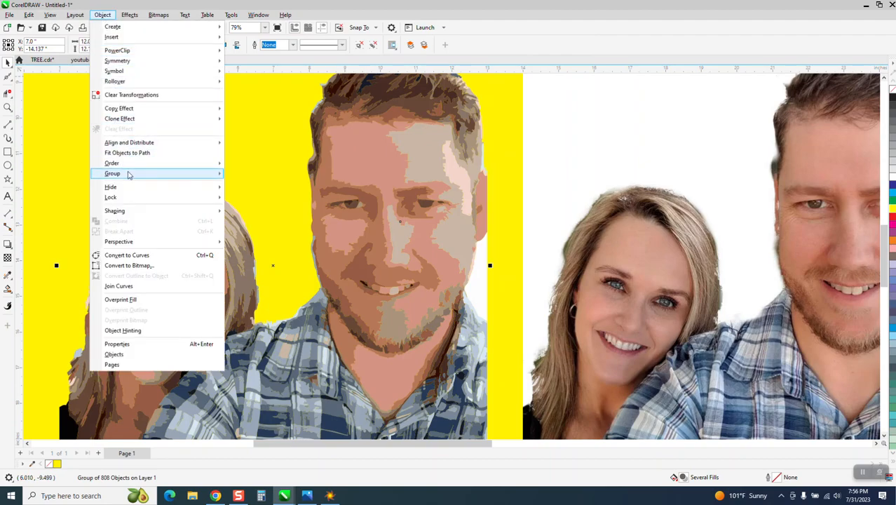
{"action": "mouse_move", "coordinate": [115, 174]}
{"action": "left_click", "coordinate": [256, 188]}
{"action": "left_click", "coordinate": [478, 279]}
{"action": "key", "text": "Delete"}
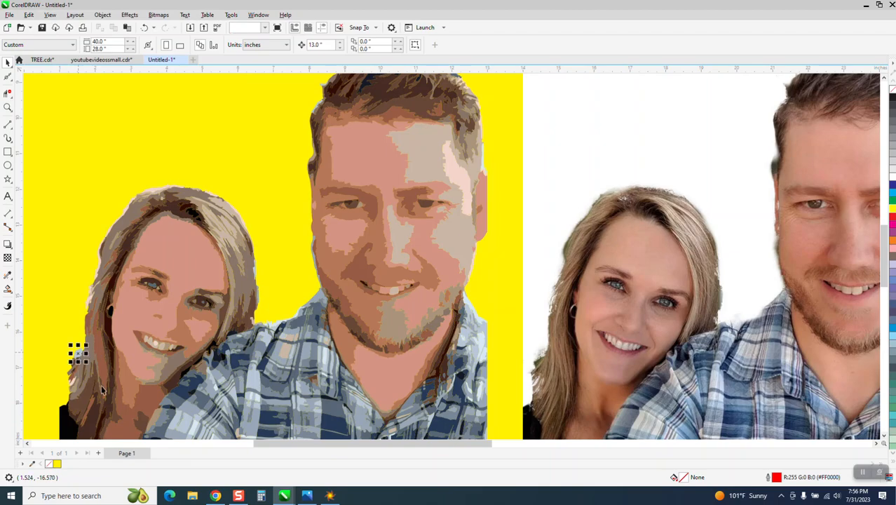
Step: Examine the trace's outlines in Wireframe view and return the display to Enhanced view
{"action": "scroll", "coordinate": [233, 271], "scroll_direction": "down", "scroll_amount": 2}
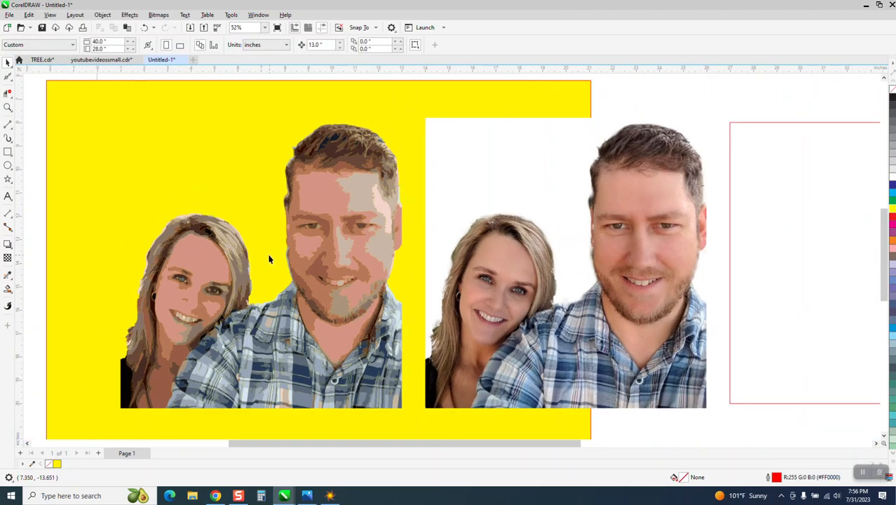
{"action": "left_click", "coordinate": [50, 15]}
{"action": "left_click", "coordinate": [66, 27]}
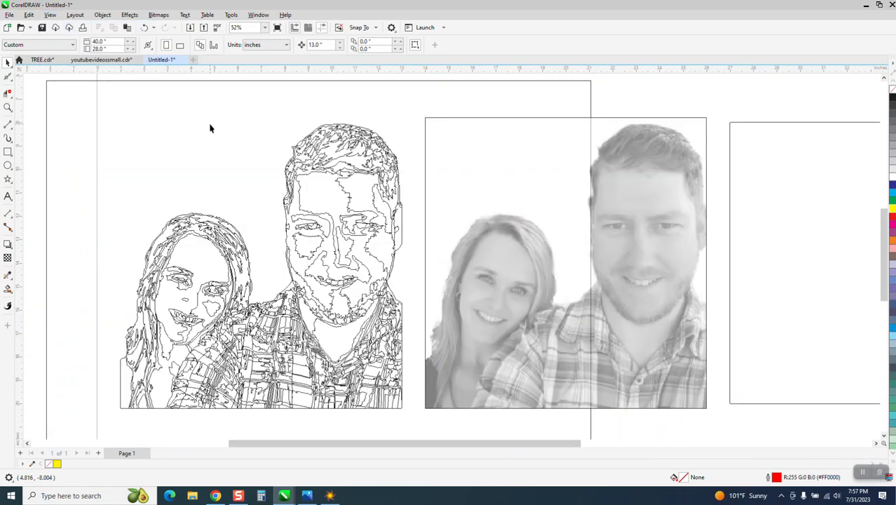
{"action": "left_click", "coordinate": [7, 107]}
{"action": "mouse_move", "coordinate": [151, 105]}
{"action": "left_mouse_down"}
{"action": "mouse_move", "coordinate": [258, 171]}
{"action": "mouse_move", "coordinate": [379, 270]}
{"action": "left_mouse_up"}
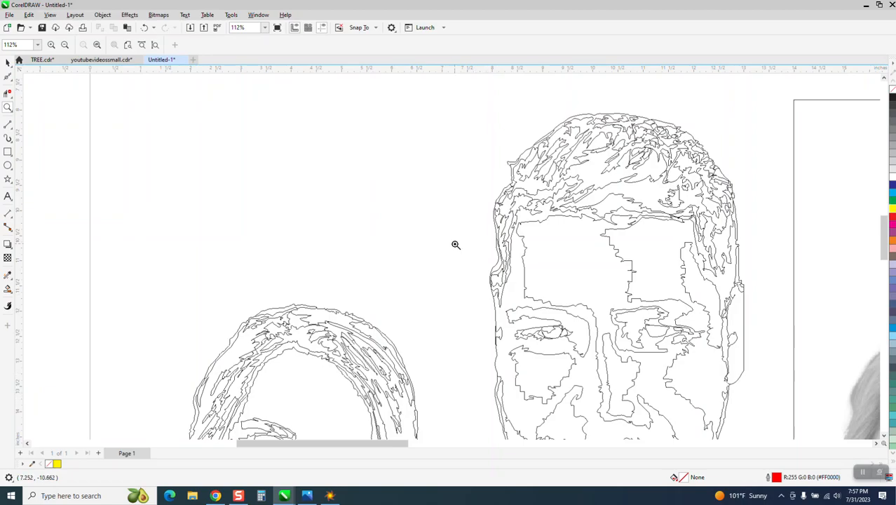
{"action": "scroll", "coordinate": [446, 156], "scroll_direction": "down", "scroll_amount": 4}
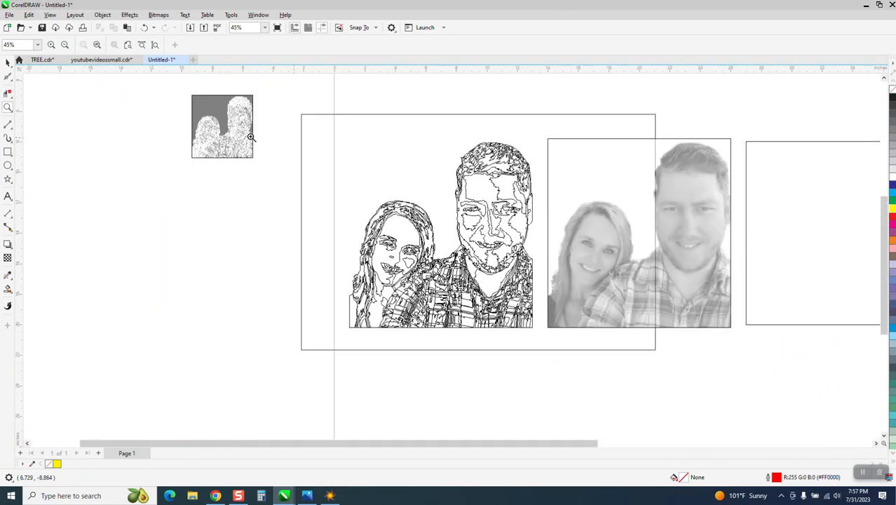
{"action": "left_click", "coordinate": [8, 62]}
{"action": "scroll", "coordinate": [238, 194], "scroll_direction": "down", "scroll_amount": 2}
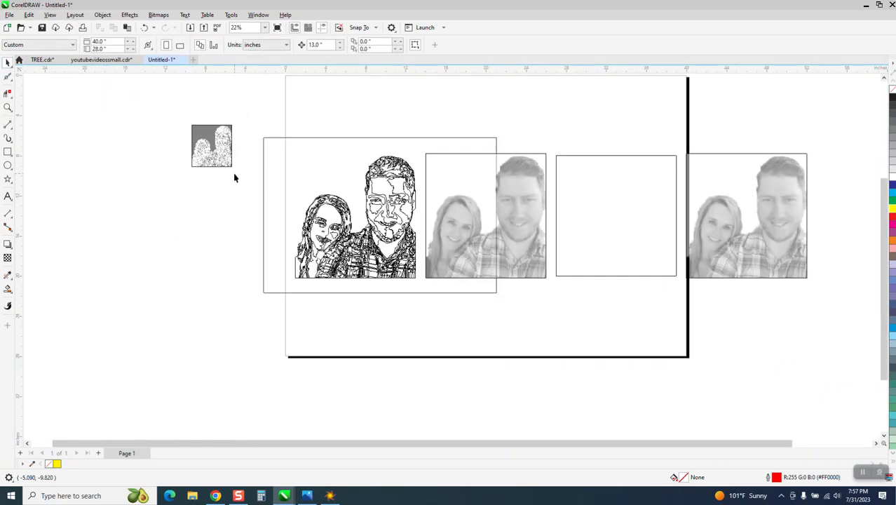
{"action": "left_click", "coordinate": [50, 15]}
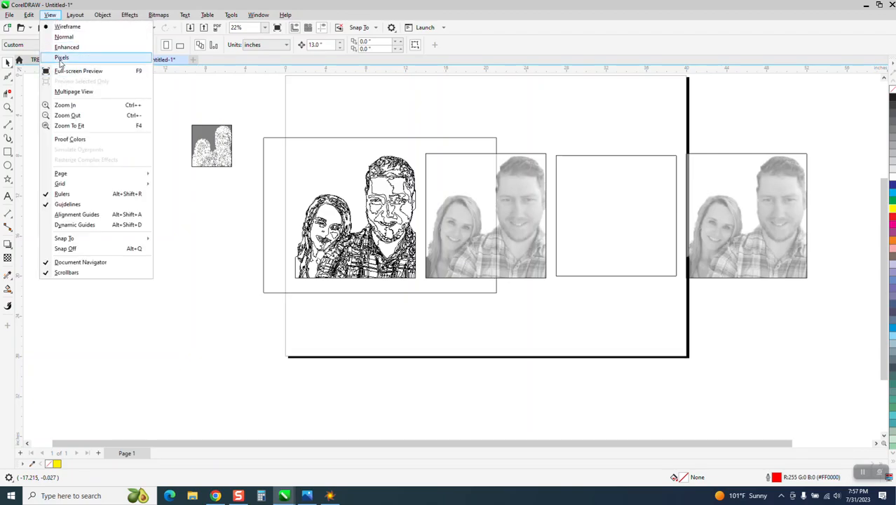
{"action": "left_click", "coordinate": [67, 47]}
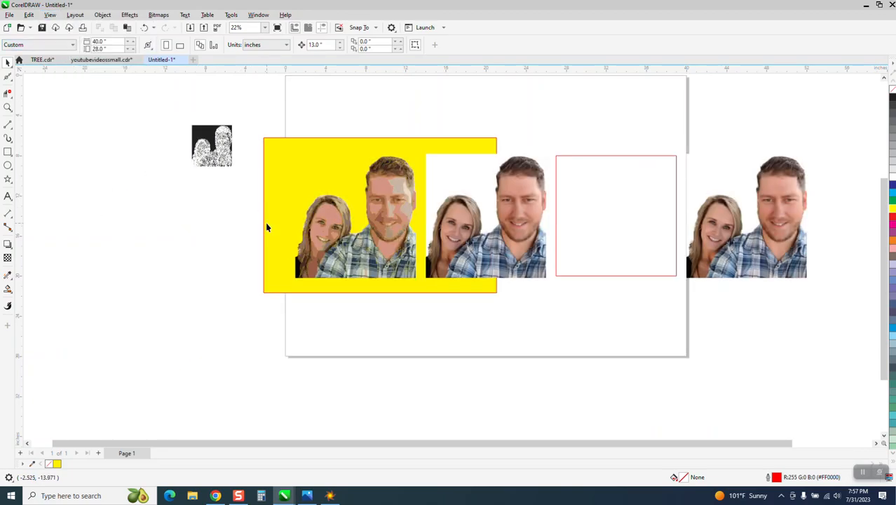
Step: Group all the traced pieces and center the group on the page over the original photo
{"action": "left_click", "coordinate": [383, 254]}
{"action": "left_click_drag", "start_coordinate": [293, 132], "coordinate": [425, 308]}
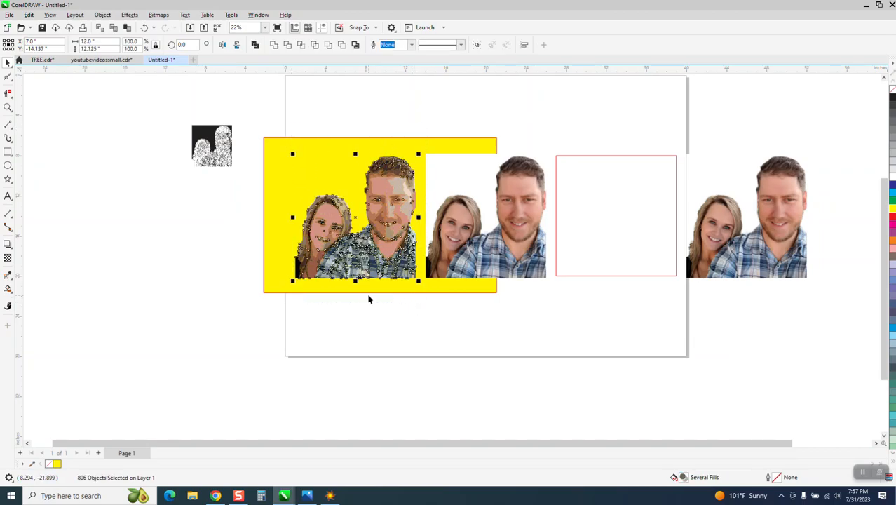
{"action": "key", "text": "ctrl+g"}
{"action": "key", "text": "p"}
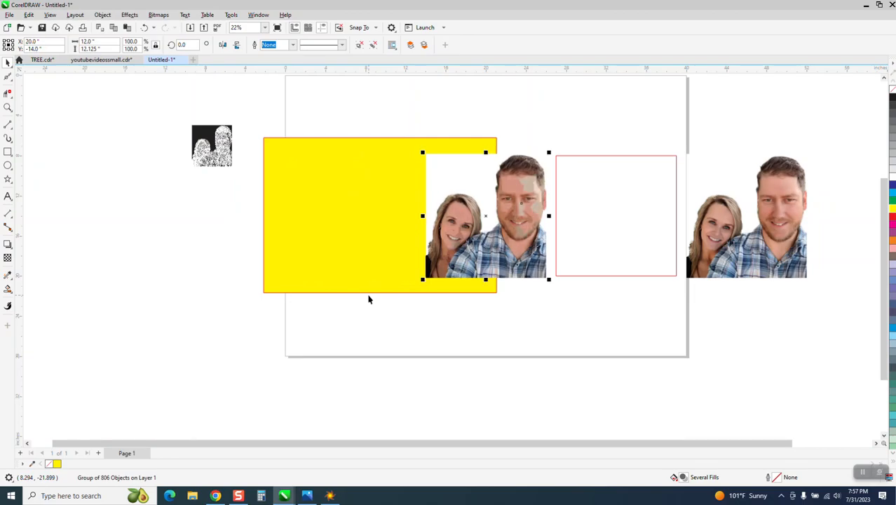
{"action": "left_click", "coordinate": [486, 220]}
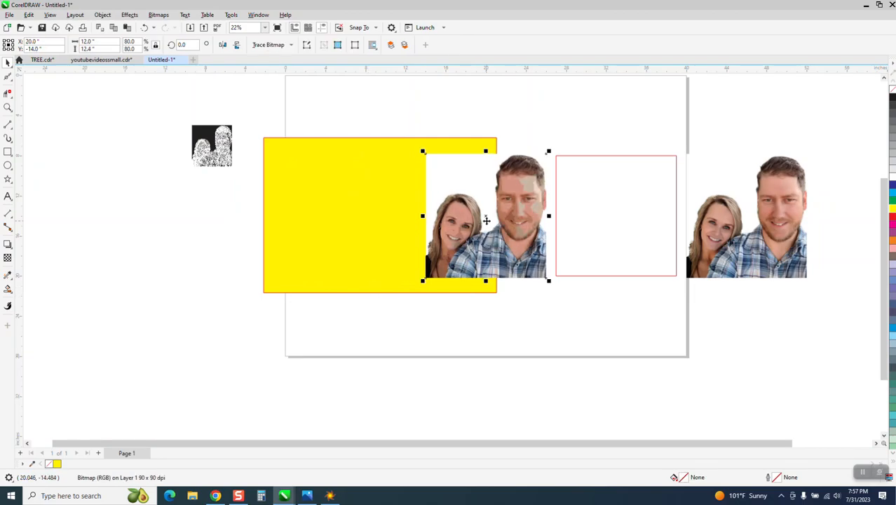
Step: Nudge the photo bitmap 13 inches left from under the trace, and nudge the trace 13 inches up and back down
{"action": "key", "text": "Left"}
{"action": "left_click", "coordinate": [503, 209]}
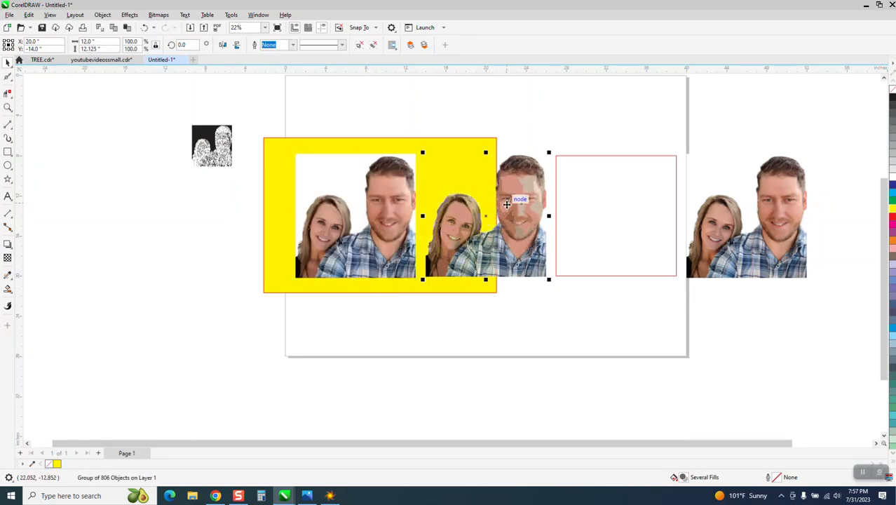
{"action": "key", "text": "Up"}
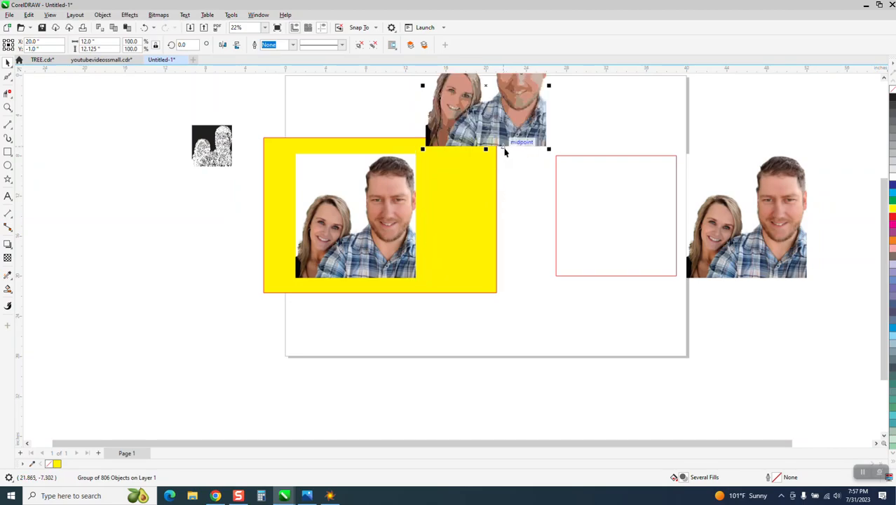
{"action": "key", "text": "Left"}
{"action": "key", "text": "Right"}
{"action": "key", "text": "Down"}
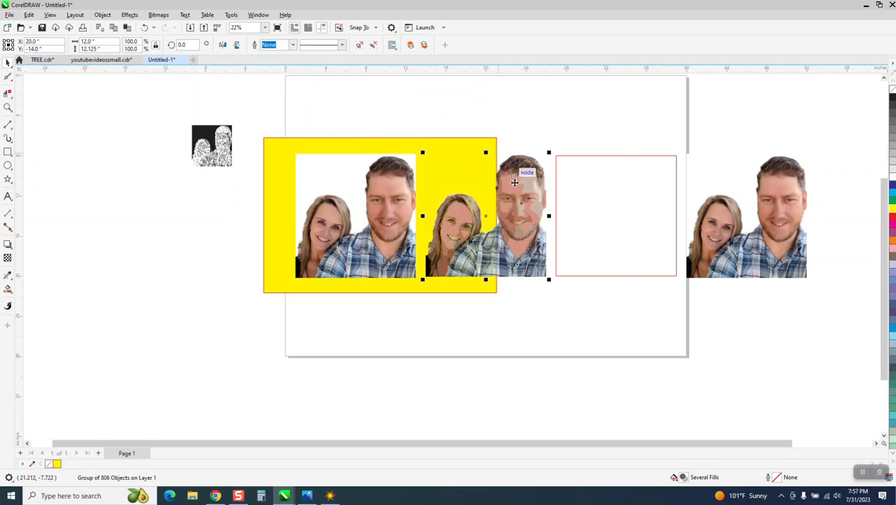
Step: Move the yellow rectangle left off the trace and nudge the red-outlined 12-inch square 13 inches left onto the trace
{"action": "left_click_drag", "start_coordinate": [476, 161], "coordinate": [409, 157]}
{"action": "left_click", "coordinate": [650, 192]}
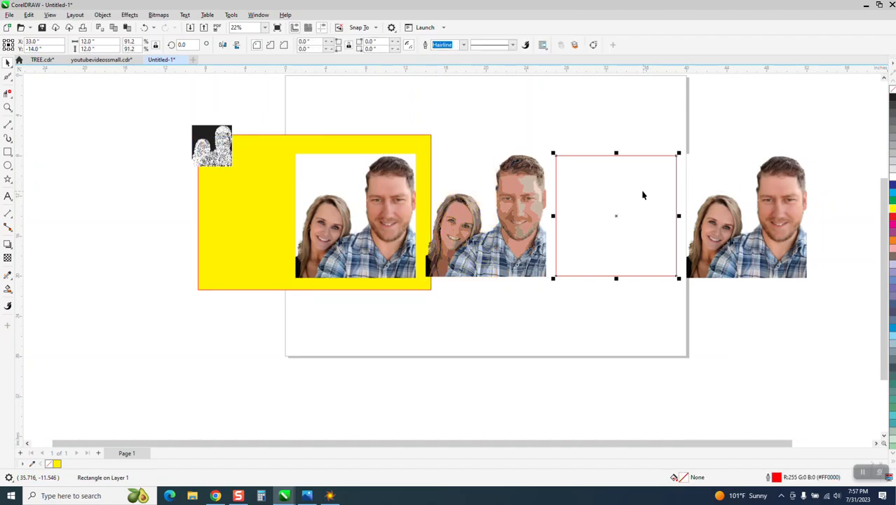
{"action": "key", "text": "Left"}
Step: Undo the trial move of the photo bitmap and shift the yellow rectangle slightly up and left, clear of the red square
{"action": "left_click_drag", "start_coordinate": [394, 160], "coordinate": [338, 174]}
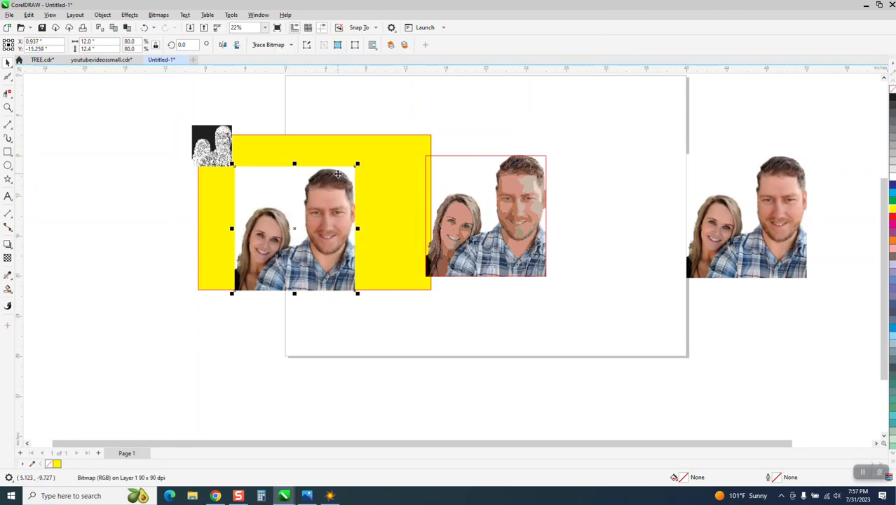
{"action": "left_click", "coordinate": [143, 29]}
{"action": "left_click", "coordinate": [342, 91]}
{"action": "left_click_drag", "start_coordinate": [395, 149], "coordinate": [380, 134]}
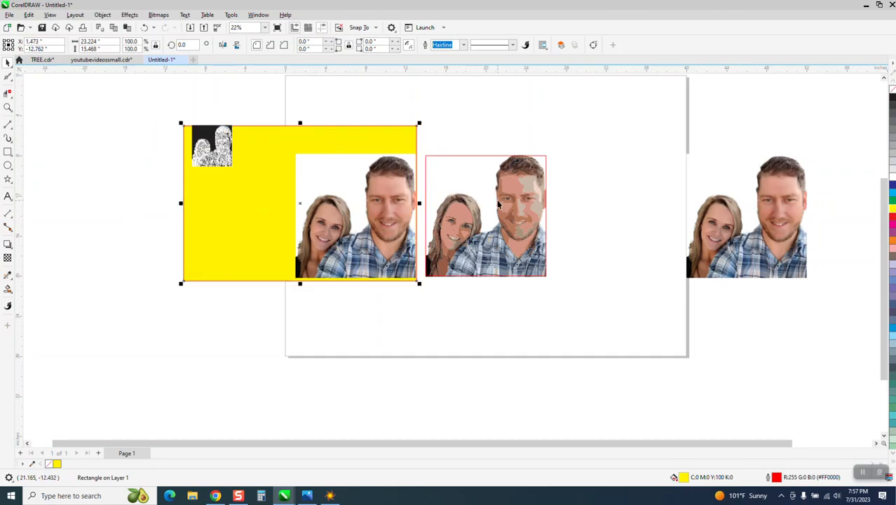
Step: Nudge the trace 13 inches down and draw a rectangle about 14.7 by 14.8 inches around it
{"action": "left_click", "coordinate": [518, 217]}
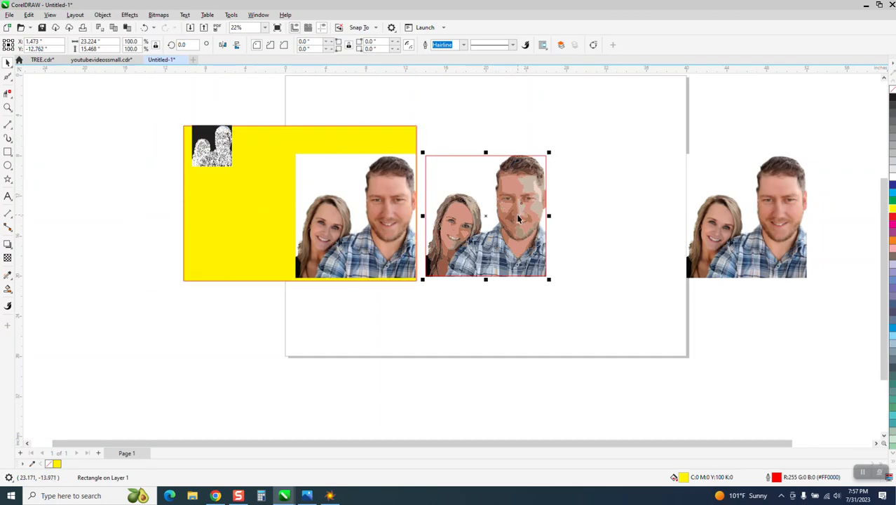
{"action": "key", "text": "Down"}
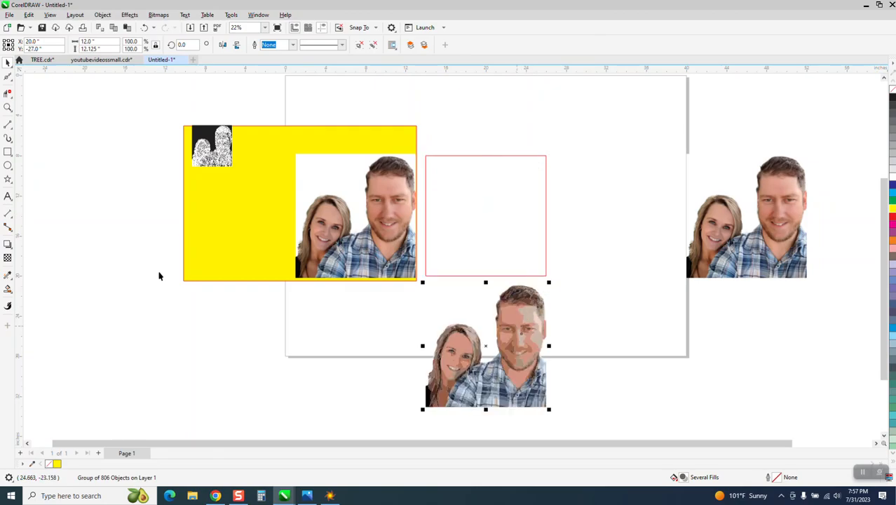
{"action": "left_click", "coordinate": [8, 152]}
{"action": "left_click_drag", "start_coordinate": [567, 278], "coordinate": [420, 436]}
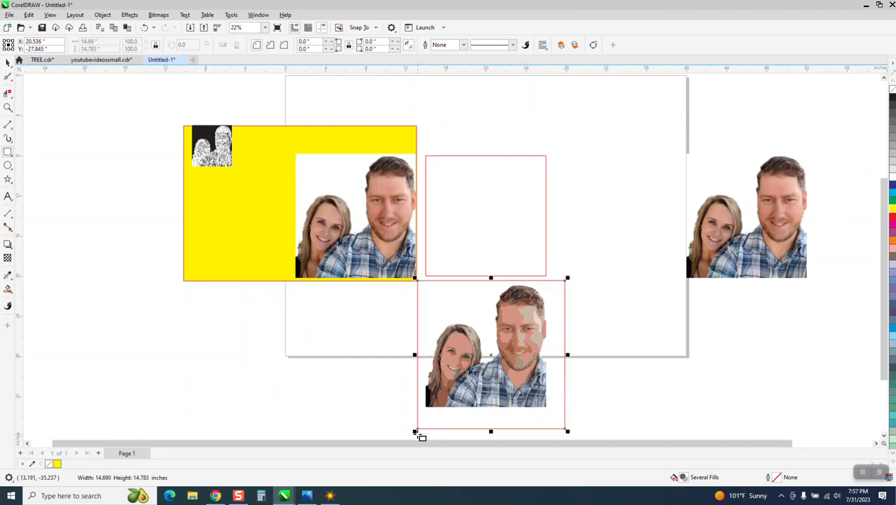
Step: Smart Fill the area between the new rectangle and the trace with green and nudge the resulting shape 13 inches left
{"action": "left_click", "coordinate": [8, 288]}
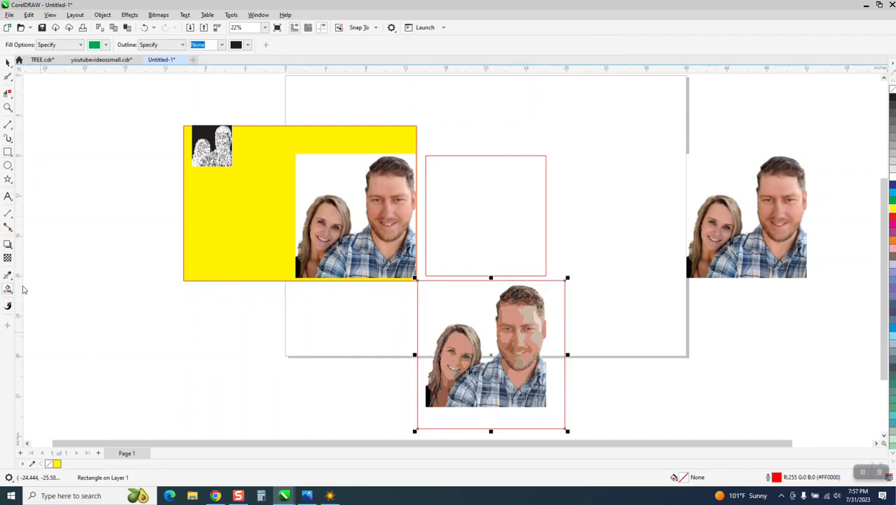
{"action": "left_click", "coordinate": [456, 305]}
{"action": "key", "text": "Left"}
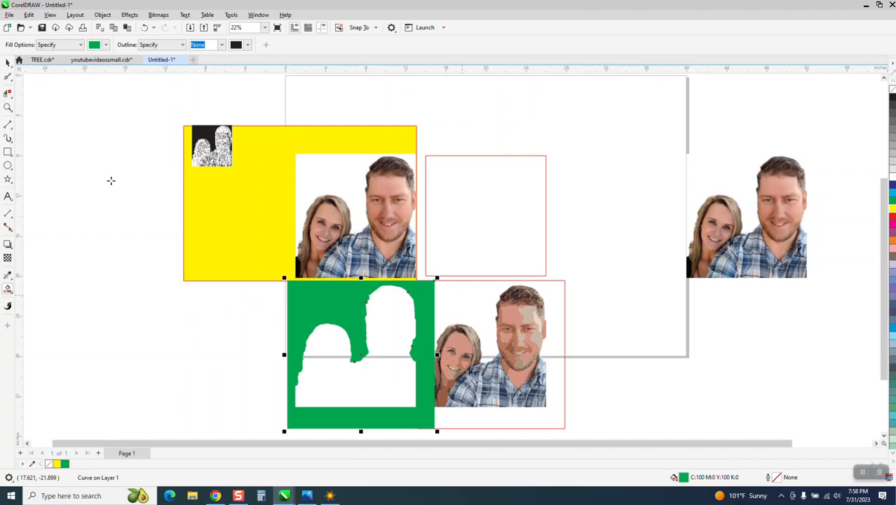
Step: Smart Fill the couple-shaped opening in the green shape with blue and nudge the silhouette 13 inches up onto the photo bitmap
{"action": "left_click", "coordinate": [8, 63]}
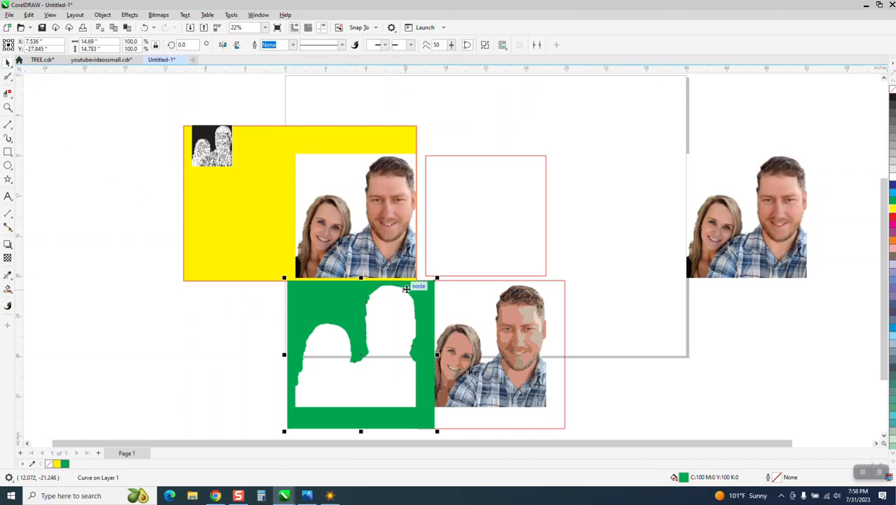
{"action": "left_click", "coordinate": [9, 289]}
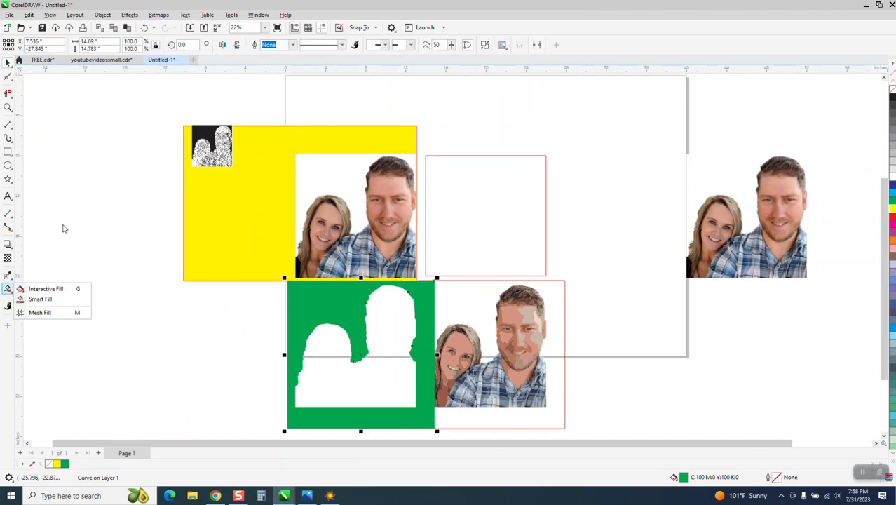
{"action": "left_click", "coordinate": [30, 299]}
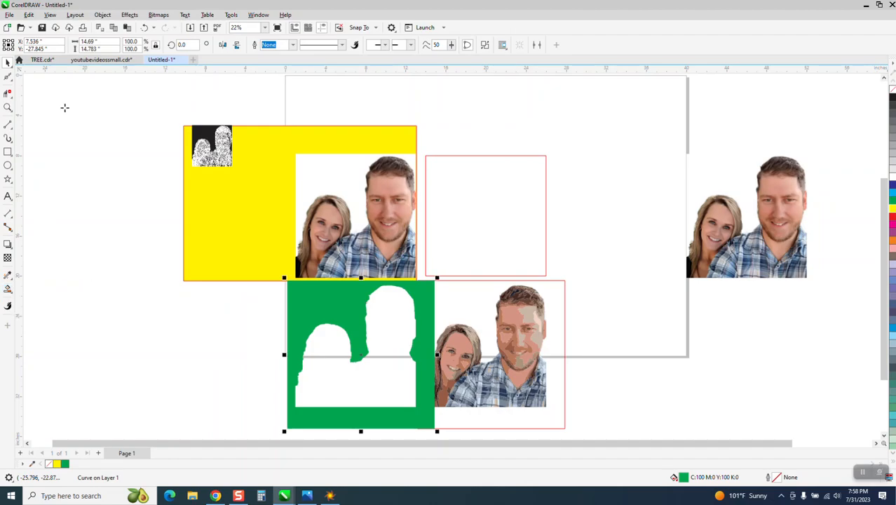
{"action": "left_click", "coordinate": [106, 44]}
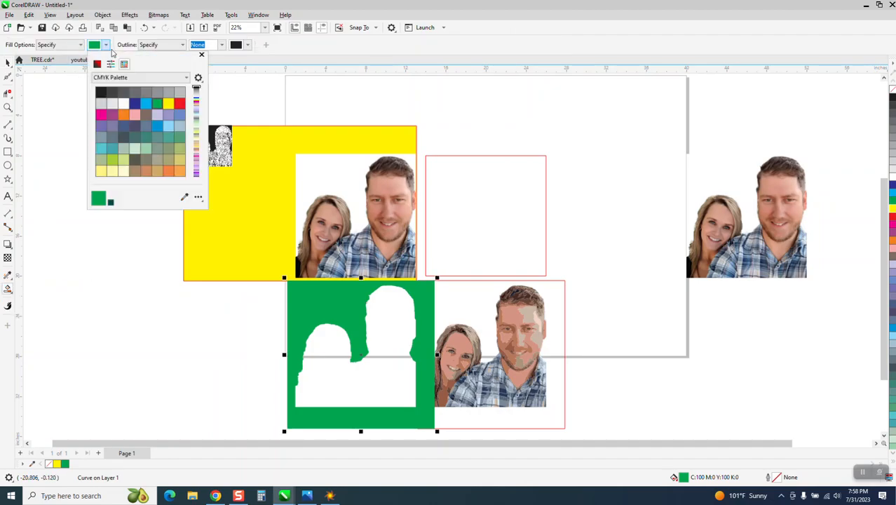
{"action": "left_click", "coordinate": [138, 107]}
{"action": "left_click", "coordinate": [385, 386]}
{"action": "left_click", "coordinate": [393, 381]}
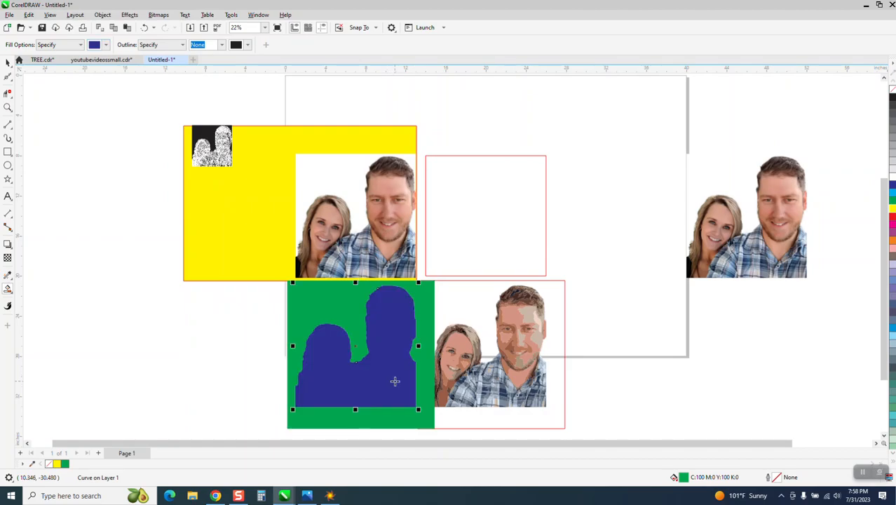
{"action": "key", "text": "Up"}
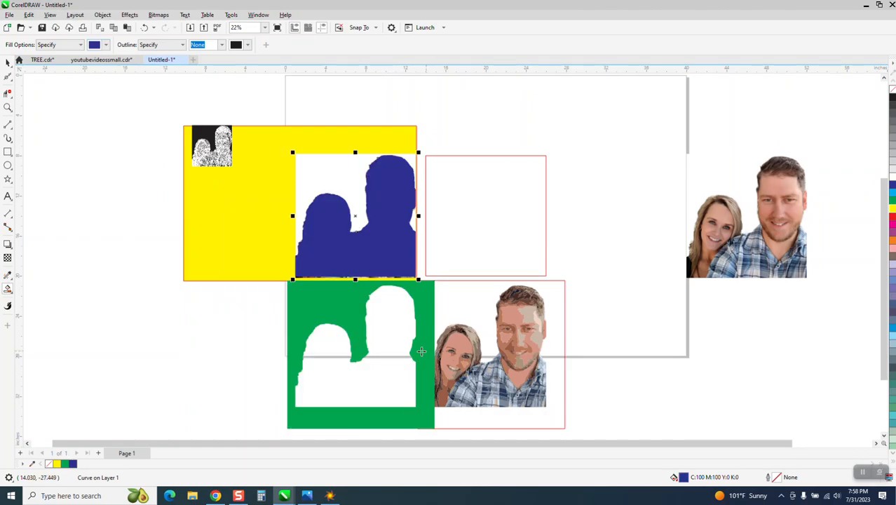
Step: Undo the freehand move of the green background shape and nudge it 26 inches left
{"action": "left_click", "coordinate": [7, 64]}
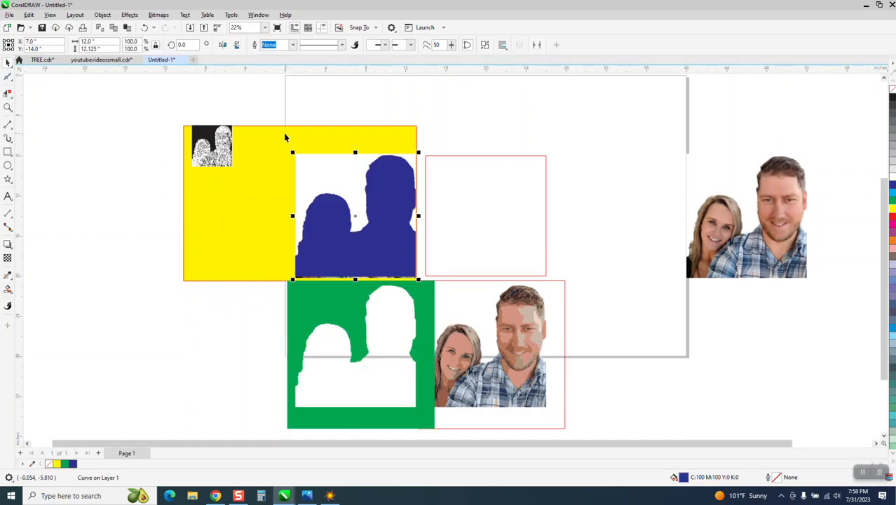
{"action": "left_click_drag", "start_coordinate": [326, 296], "coordinate": [306, 305]}
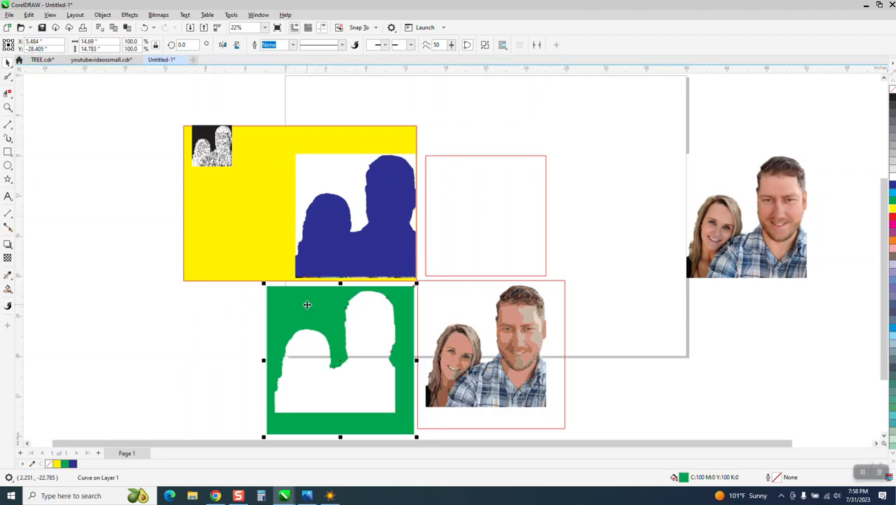
{"action": "left_click", "coordinate": [144, 29]}
{"action": "key", "text": "Left"}
{"action": "key", "text": "Left"}
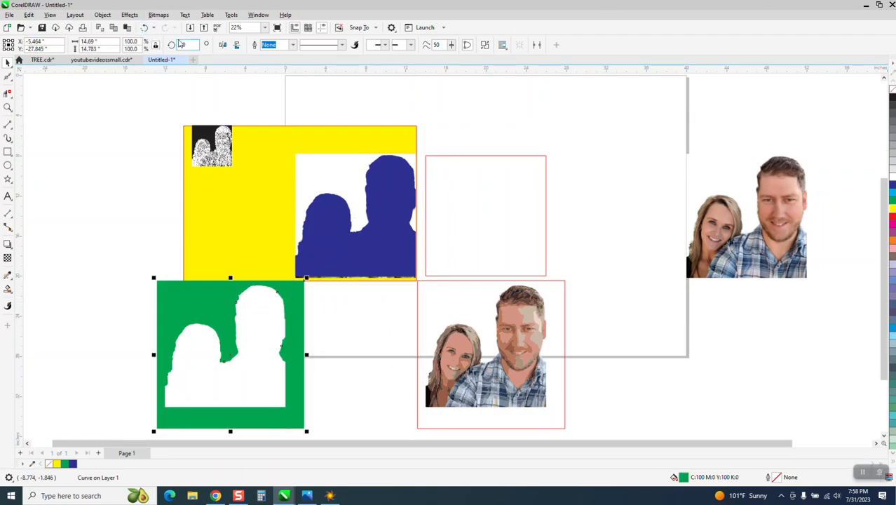
Step: With the yellow rectangle moved off the photo, intersect the blue silhouette with the bitmap and nudge the cutout 13 inches right
{"action": "left_click_drag", "start_coordinate": [285, 111], "coordinate": [419, 296]}
{"action": "left_click_drag", "start_coordinate": [337, 144], "coordinate": [204, 138]}
{"action": "left_click_drag", "start_coordinate": [283, 96], "coordinate": [426, 303]}
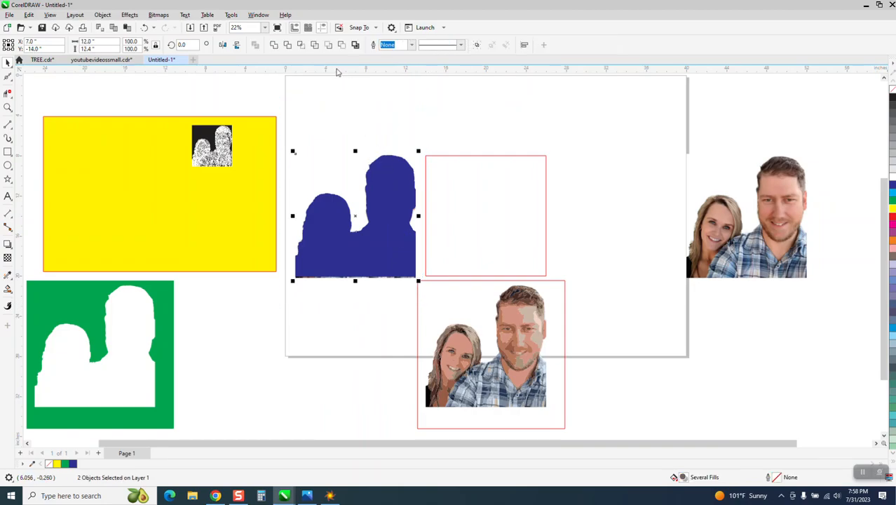
{"action": "left_click", "coordinate": [302, 45]}
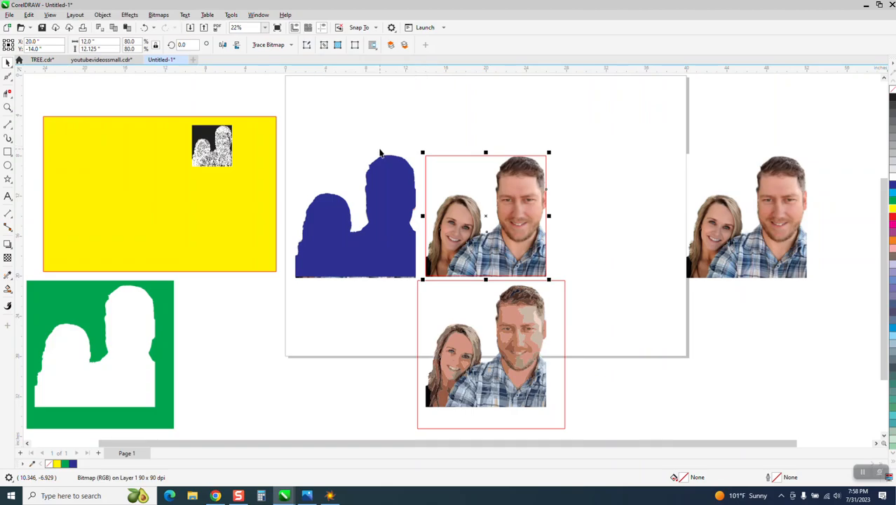
Step: Place the yellow rectangle behind the bitmap cutout and examine the cutout's edges up close
{"action": "left_click_drag", "start_coordinate": [219, 173], "coordinate": [505, 180]}
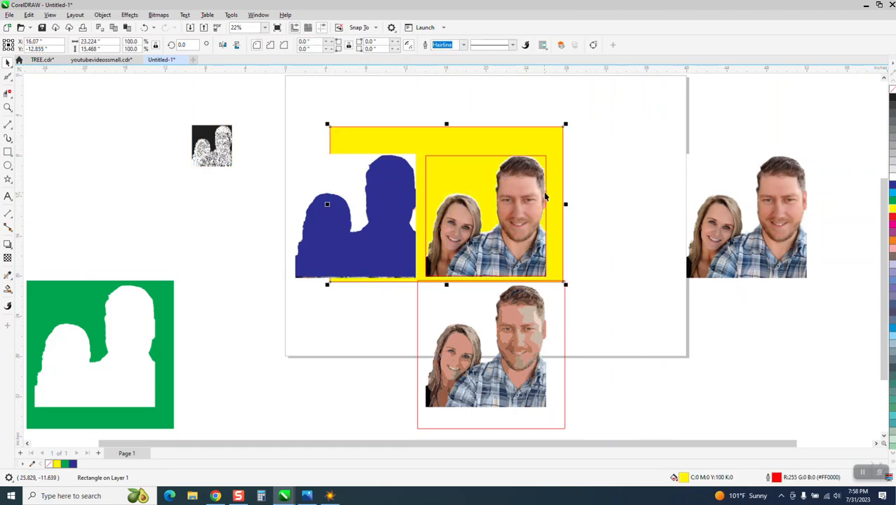
{"action": "left_click", "coordinate": [8, 108]}
{"action": "left_click_drag", "start_coordinate": [431, 180], "coordinate": [510, 223]}
{"action": "scroll", "coordinate": [393, 179], "scroll_direction": "down", "scroll_amount": 4}
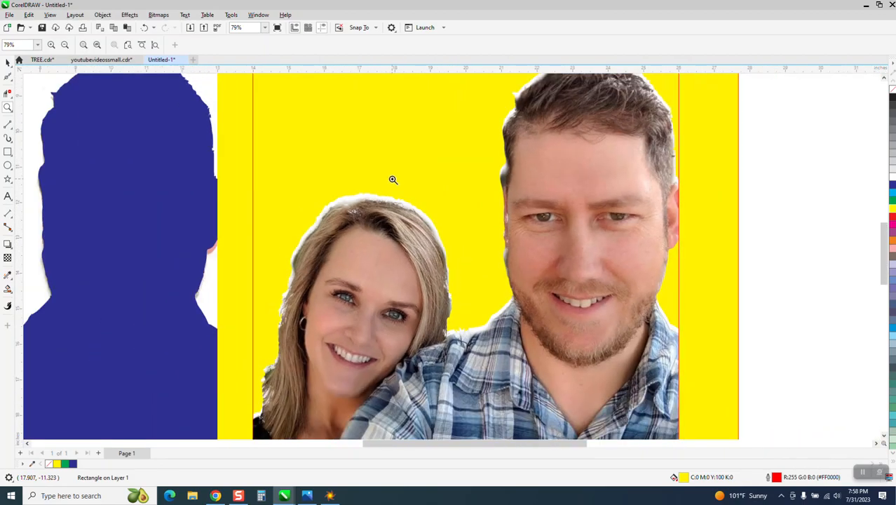
{"action": "scroll", "coordinate": [410, 190], "scroll_direction": "down", "scroll_amount": 1}
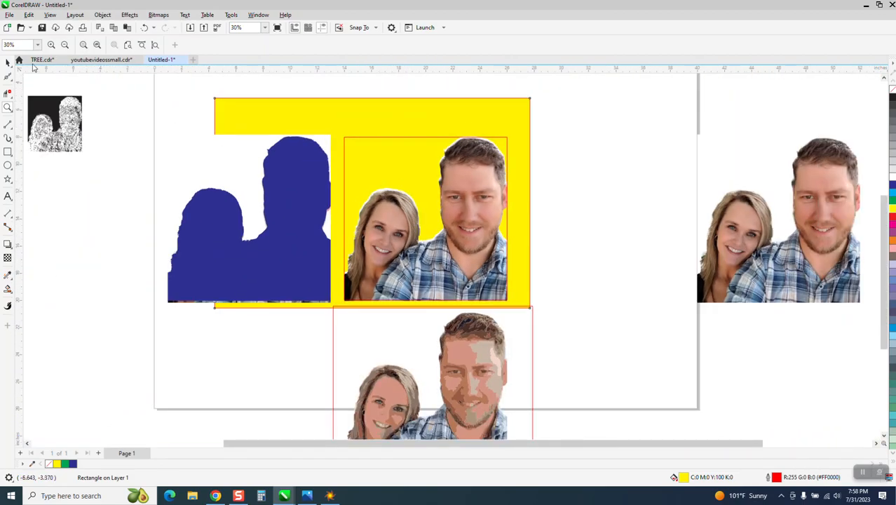
{"action": "scroll", "coordinate": [325, 177], "scroll_direction": "down", "scroll_amount": 1}
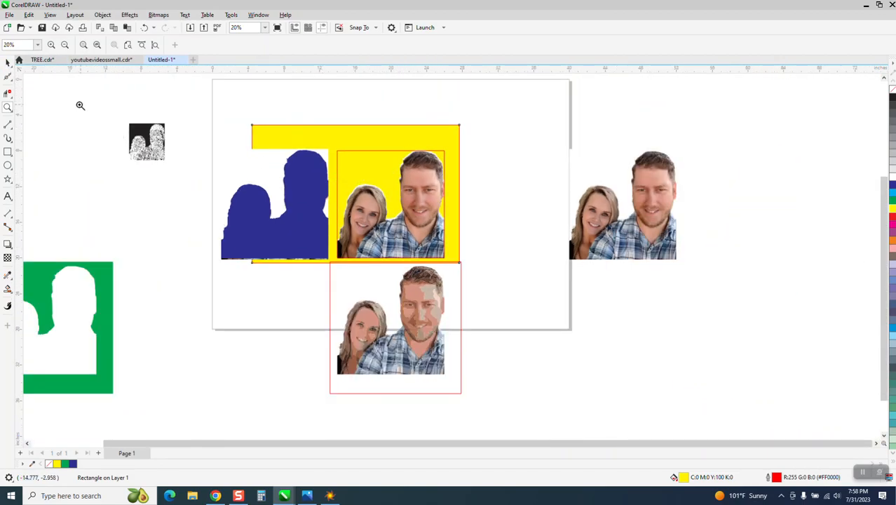
Step: Move the yellow rectangle behind the photo at the page's right edge and delete the green background shape
{"action": "left_click", "coordinate": [8, 62]}
{"action": "left_click_drag", "start_coordinate": [283, 143], "coordinate": [554, 124]}
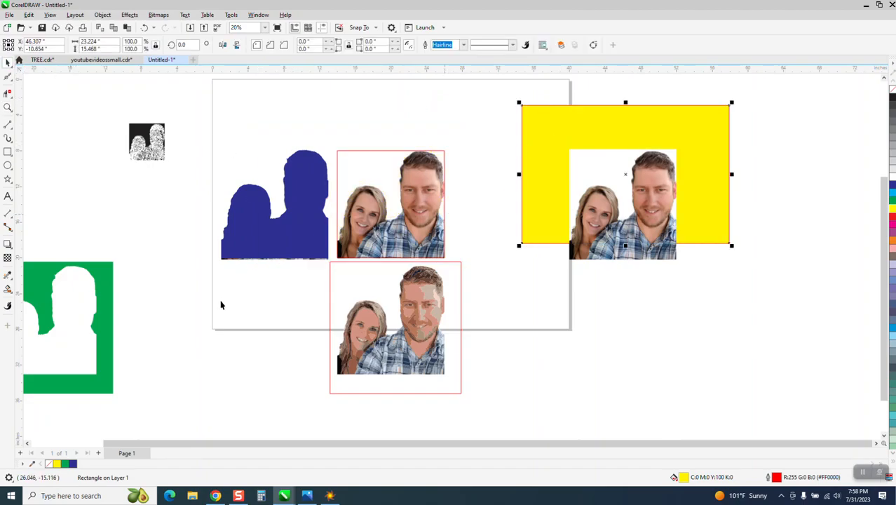
{"action": "left_click", "coordinate": [106, 284]}
{"action": "key", "text": "Delete"}
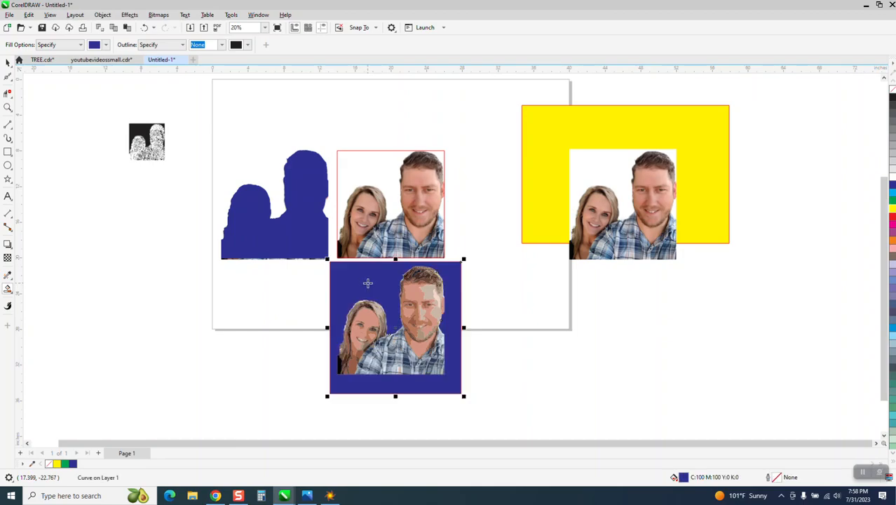
Step: Smart Fill the area around the trace with blue, inspect the trace's edges against it, and delete the blue fill
{"action": "key", "text": "l"}
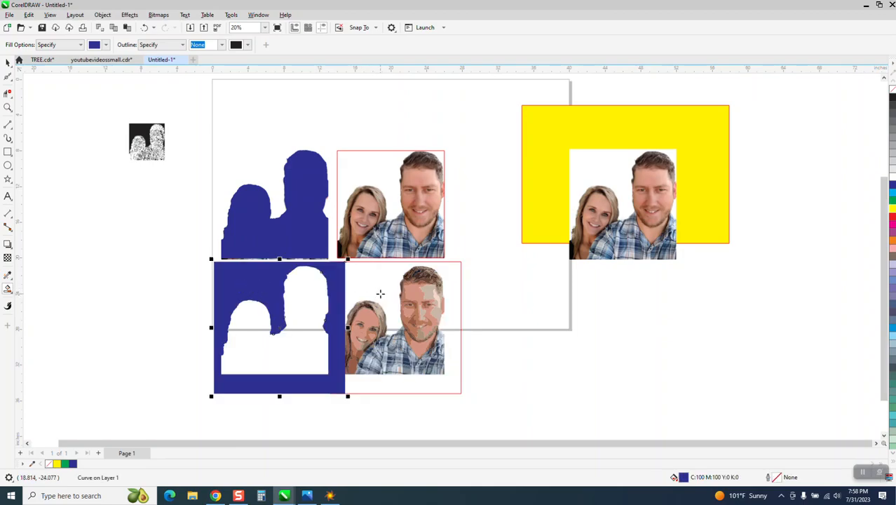
{"action": "key", "text": "ctrl+z"}
{"action": "left_click", "coordinate": [7, 107]}
{"action": "left_click_drag", "start_coordinate": [345, 292], "coordinate": [426, 348]}
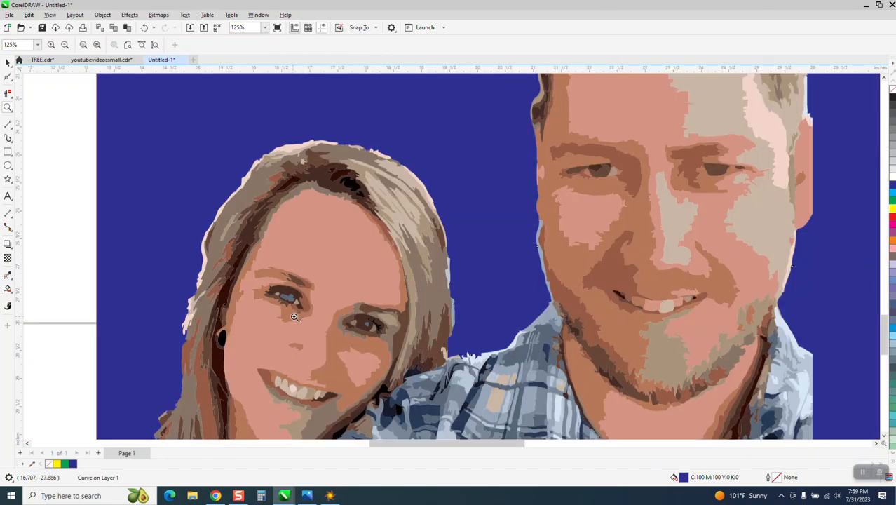
{"action": "scroll", "coordinate": [294, 316], "scroll_direction": "down", "scroll_amount": 1}
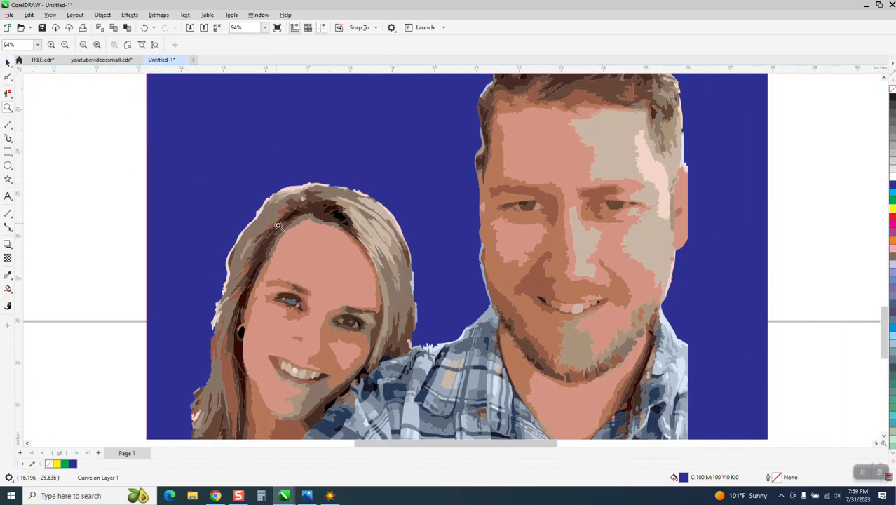
{"action": "scroll", "coordinate": [267, 214], "scroll_direction": "down", "scroll_amount": 1}
{"action": "key", "text": "Delete"}
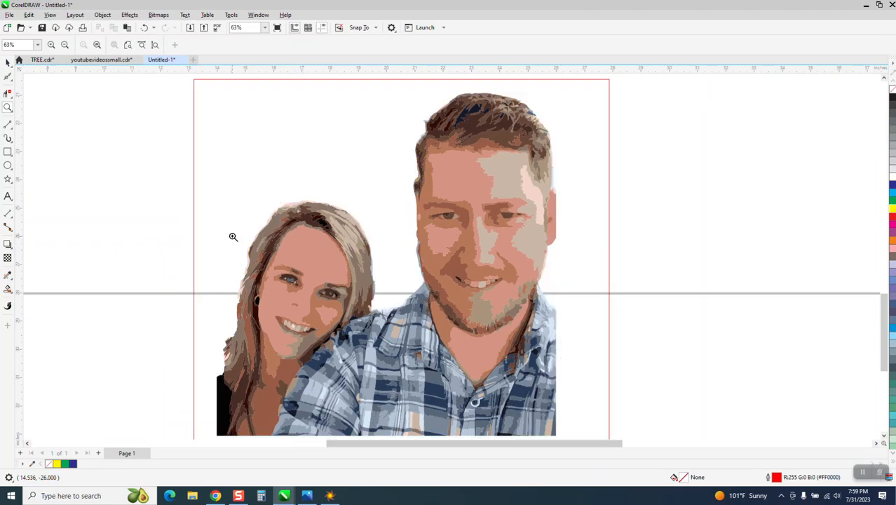
Step: Move the yellow rectangle behind the color trace in the lower rectangle
{"action": "scroll", "coordinate": [294, 276], "scroll_direction": "down", "scroll_amount": 1}
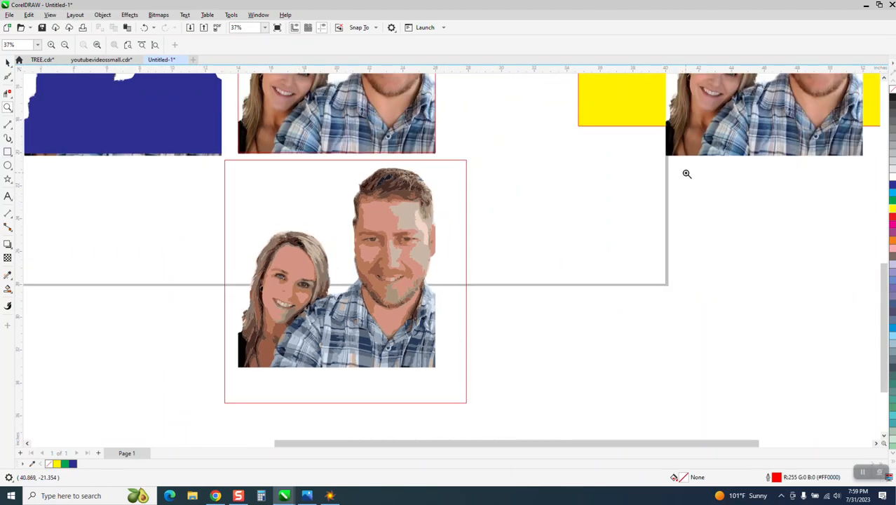
{"action": "left_click", "coordinate": [8, 63]}
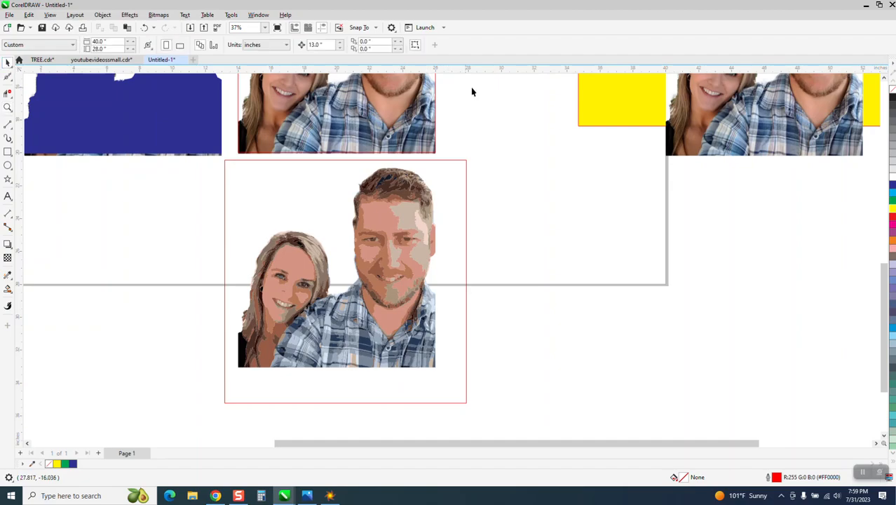
{"action": "left_click_drag", "start_coordinate": [629, 99], "coordinate": [236, 371]}
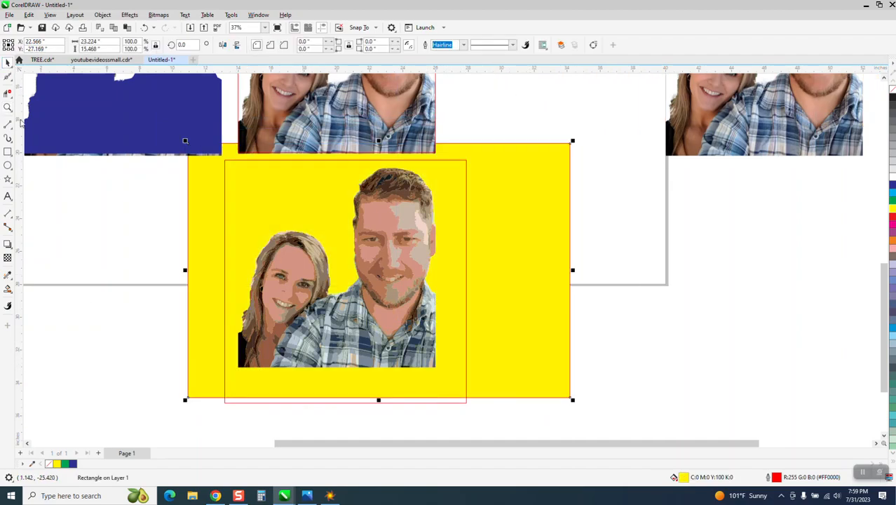
Step: Ungroup the color trace on the yellow rectangle
{"action": "key", "text": "z"}
{"action": "left_click_drag", "start_coordinate": [220, 225], "coordinate": [363, 326]}
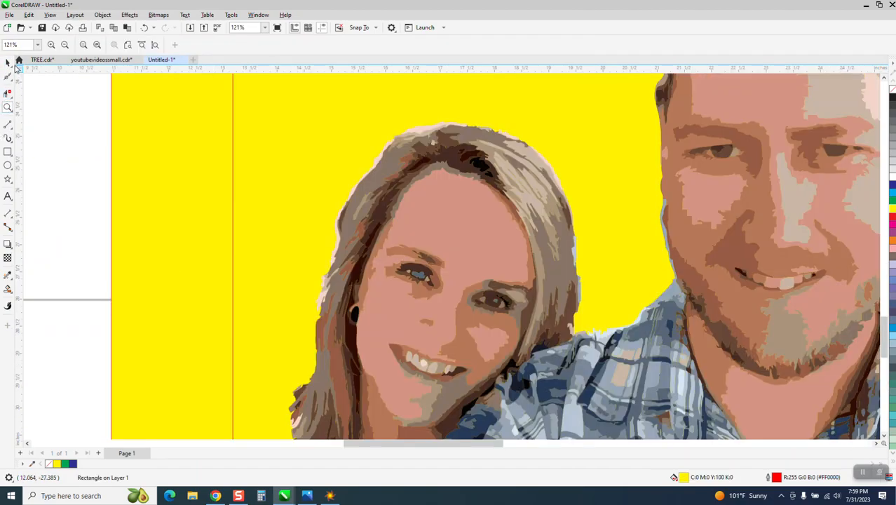
{"action": "left_click", "coordinate": [8, 62]}
{"action": "left_click", "coordinate": [395, 178]}
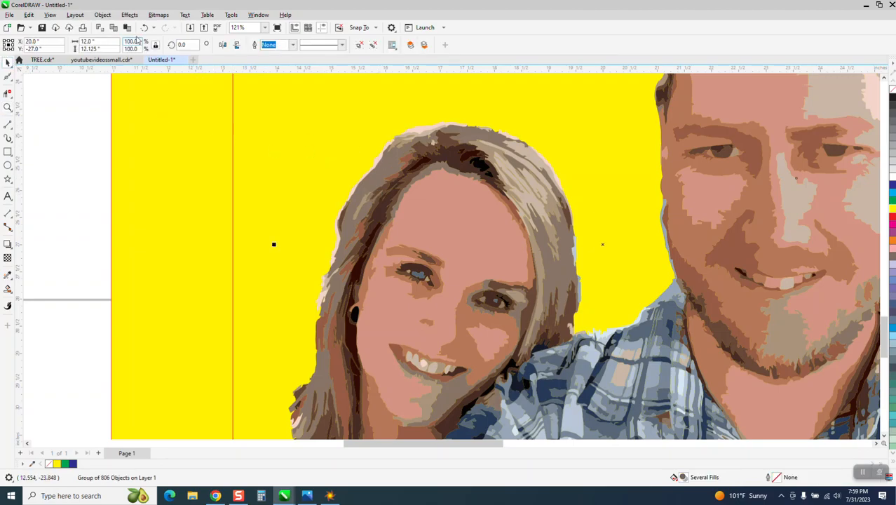
{"action": "left_click", "coordinate": [102, 15]}
{"action": "mouse_move", "coordinate": [125, 175]}
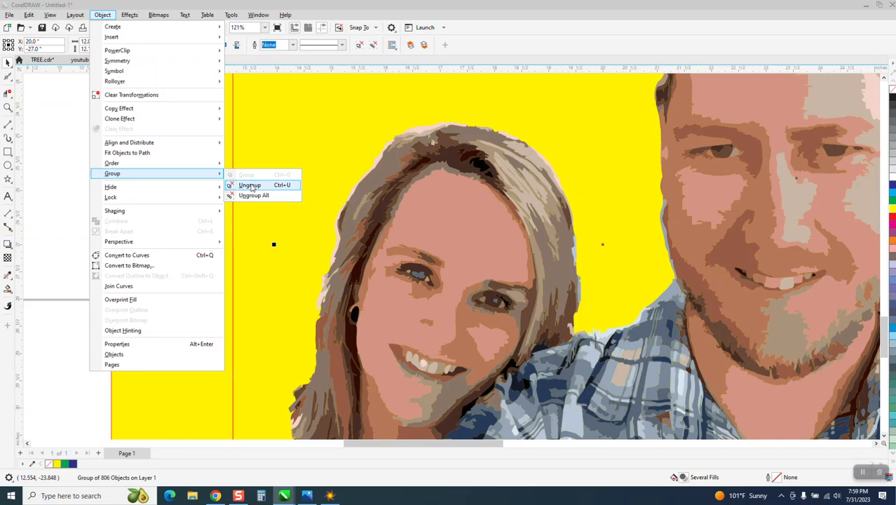
{"action": "left_click", "coordinate": [247, 185]}
{"action": "left_click", "coordinate": [95, 177]}
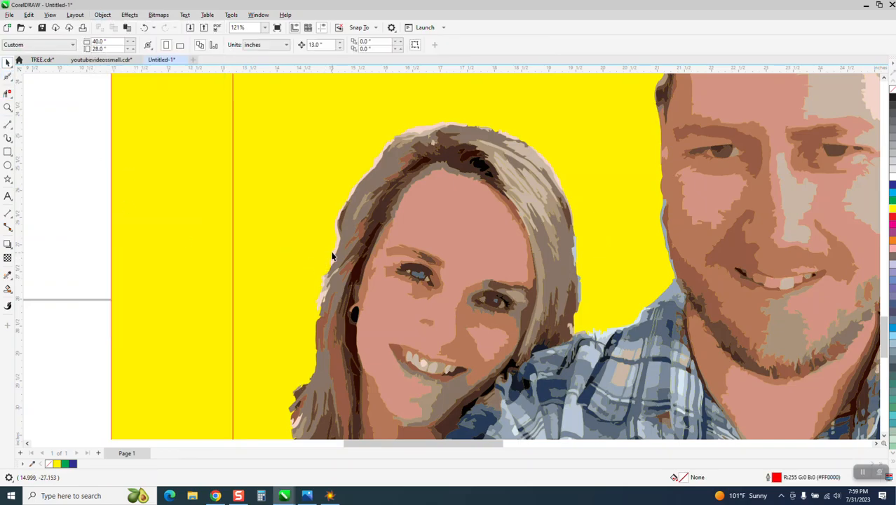
Step: Delete the red rectangle around the trace and the light fringe pieces along the couple's outer edges
{"action": "left_click", "coordinate": [337, 243]}
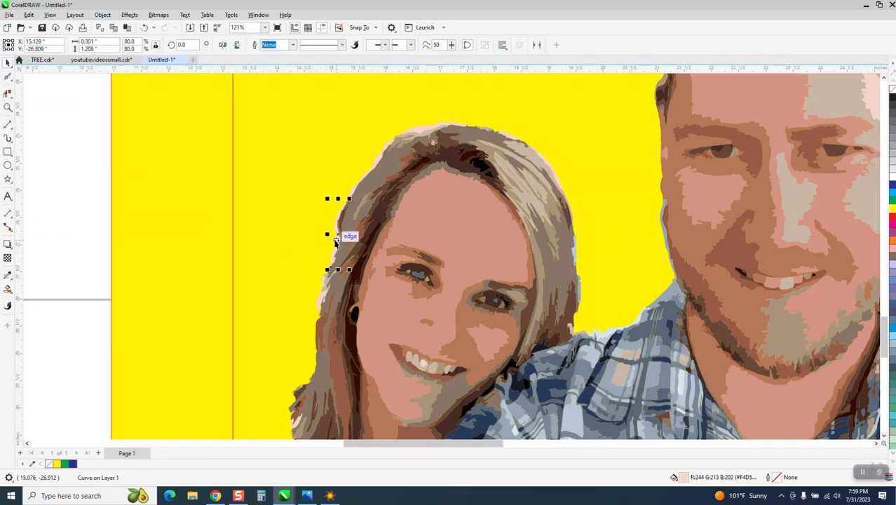
{"action": "key", "text": "Delete"}
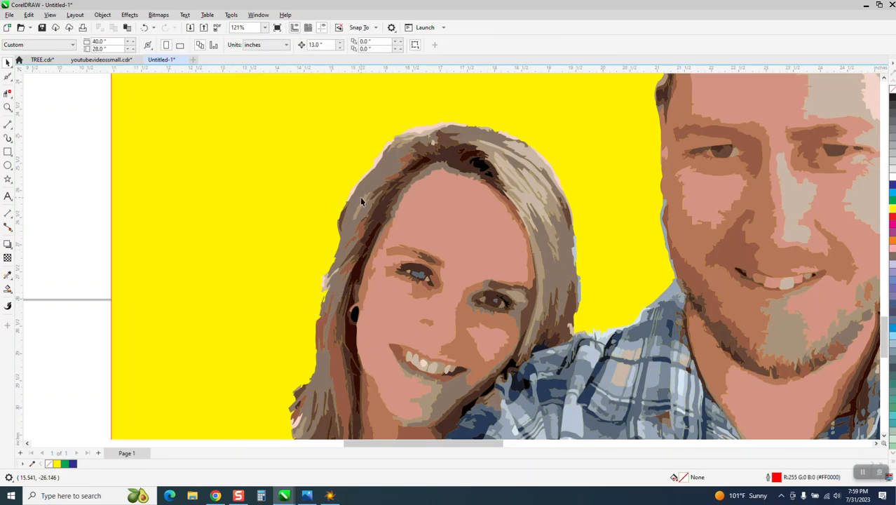
{"action": "left_click", "coordinate": [398, 141]}
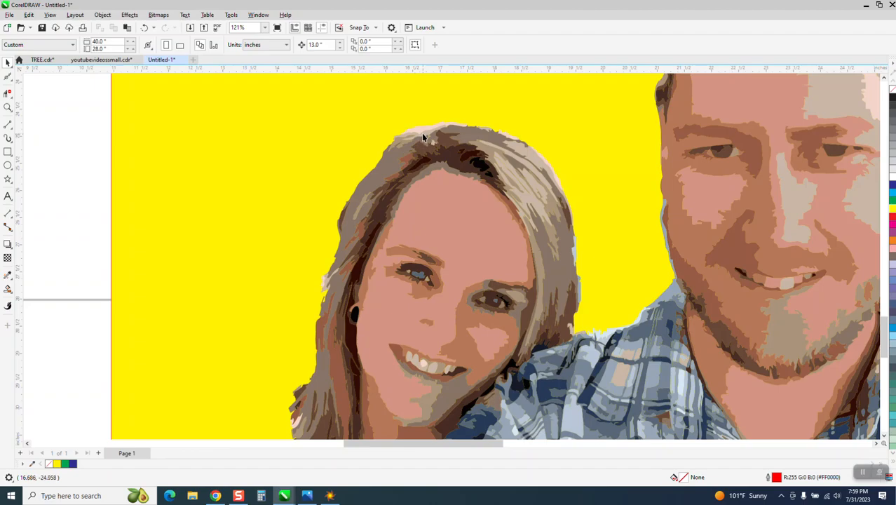
{"action": "key", "text": "Delete"}
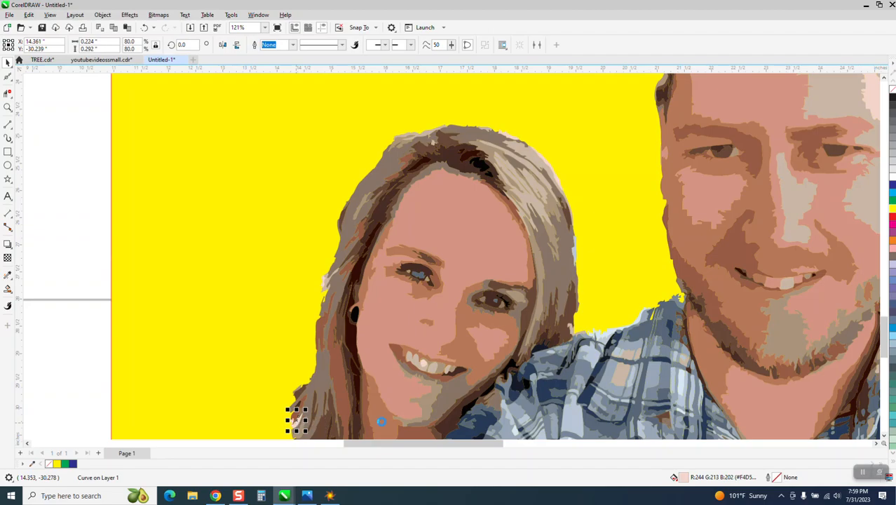
{"action": "scroll", "coordinate": [366, 369], "scroll_direction": "down", "scroll_amount": 1}
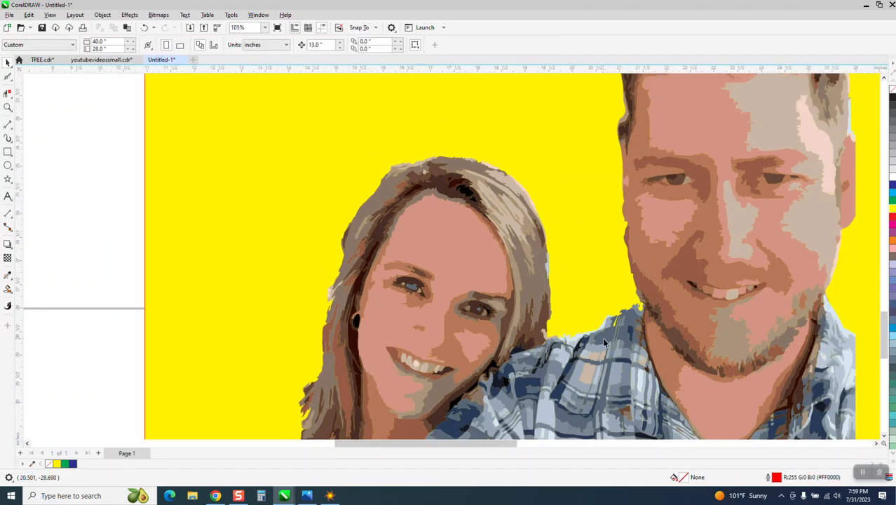
Step: Examine the trace's jagged edge at the man's collar up close with the Smooth tool active
{"action": "left_click", "coordinate": [8, 107]}
{"action": "left_click_drag", "start_coordinate": [549, 261], "coordinate": [733, 350]}
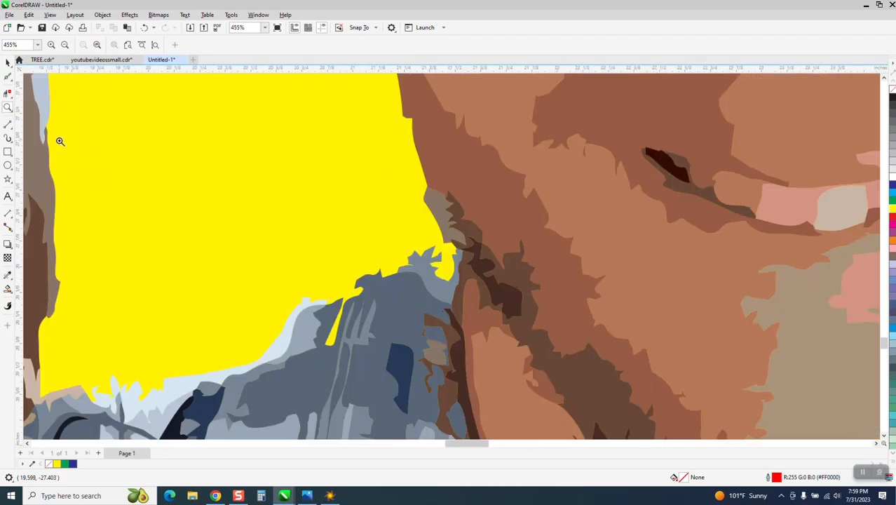
{"action": "left_click", "coordinate": [12, 82]}
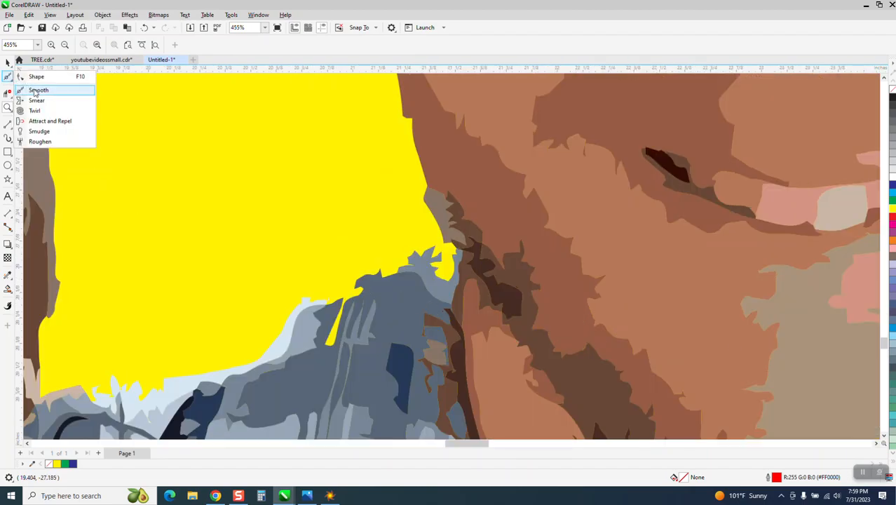
{"action": "left_click", "coordinate": [39, 89]}
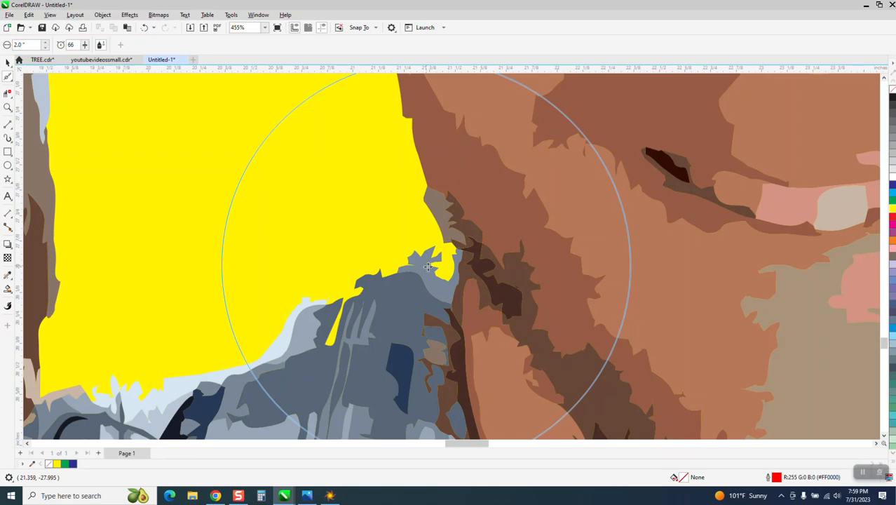
{"action": "scroll", "coordinate": [439, 290], "scroll_direction": "down", "scroll_amount": 10}
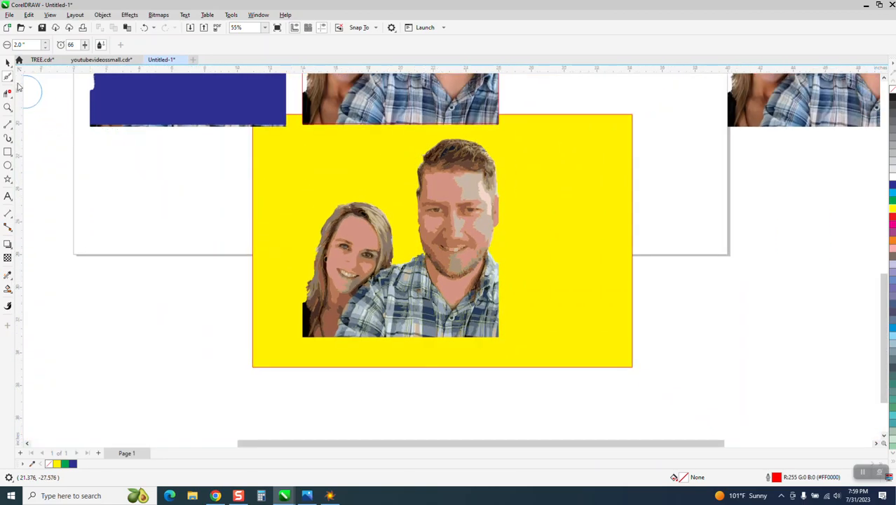
Step: Delete the blue shape covering the photo in the page's lower-left area
{"action": "left_click", "coordinate": [8, 62]}
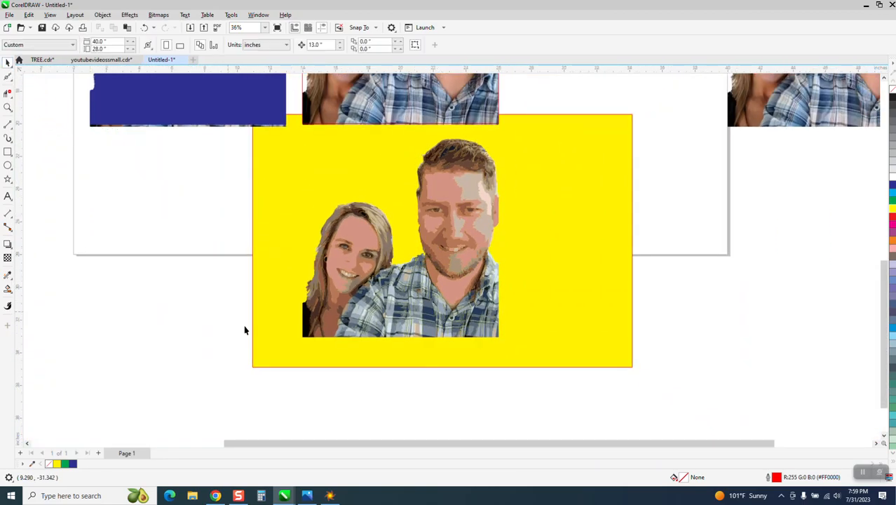
{"action": "scroll", "coordinate": [244, 325], "scroll_direction": "down", "scroll_amount": 1}
{"action": "left_click", "coordinate": [216, 169]}
{"action": "key", "text": "Delete"}
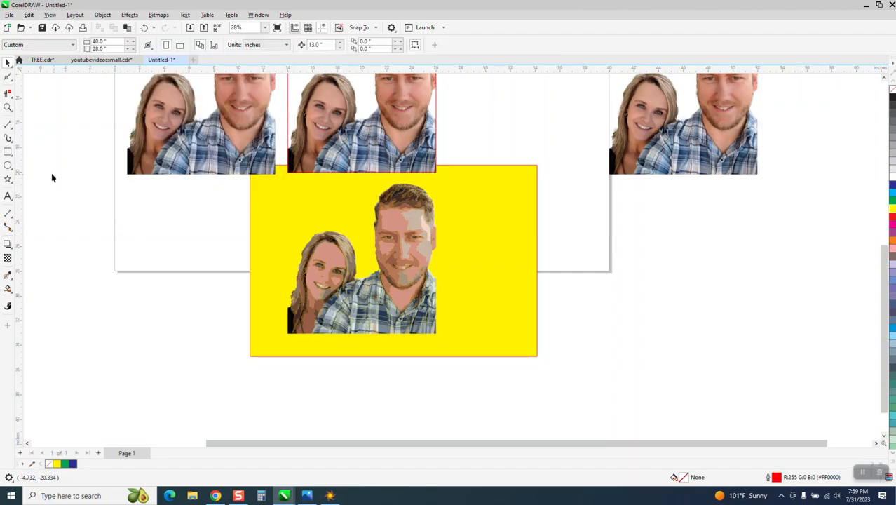
Step: Move the yellow rectangle from behind the color trace to the area below the photo at the page's right edge
{"action": "left_click", "coordinate": [7, 151]}
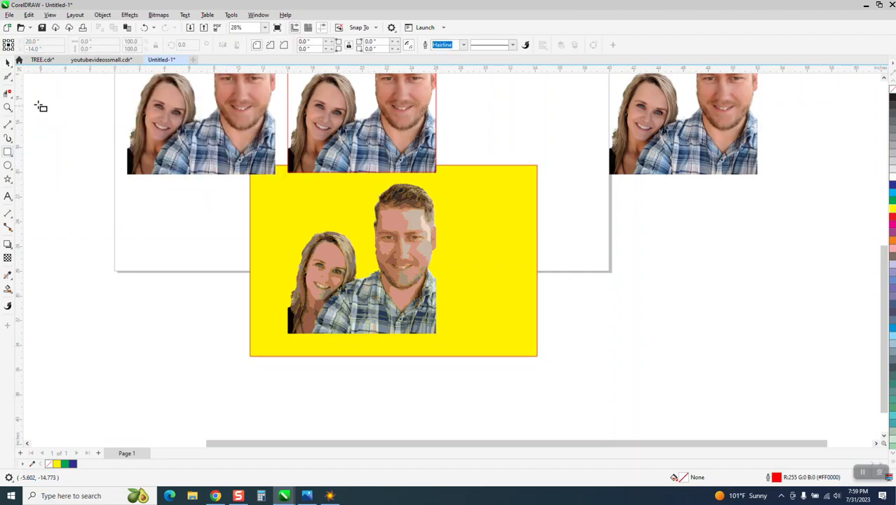
{"action": "left_click", "coordinate": [7, 64]}
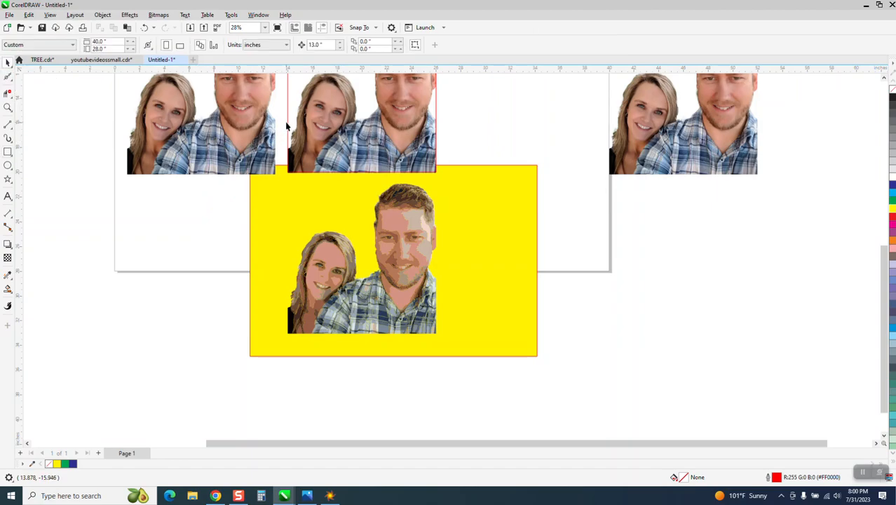
{"action": "left_click", "coordinate": [293, 196]}
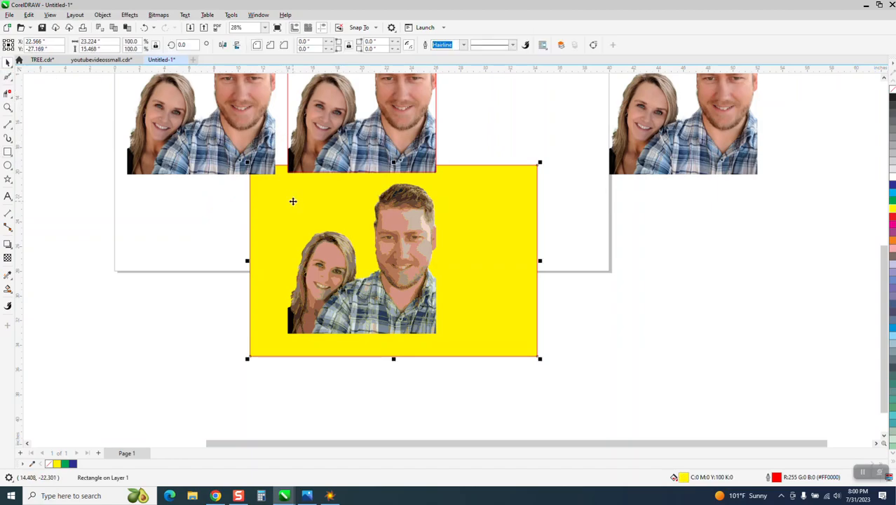
{"action": "key", "text": "Right"}
{"action": "key", "text": "Right"}
Step: Draw a rectangle about 18.5 by 13.9 inches around the color trace, stretching it to clear the man's head
{"action": "left_click", "coordinate": [7, 151]}
{"action": "left_click_drag", "start_coordinate": [267, 184], "coordinate": [496, 350]}
{"action": "left_click_drag", "start_coordinate": [381, 180], "coordinate": [381, 175]}
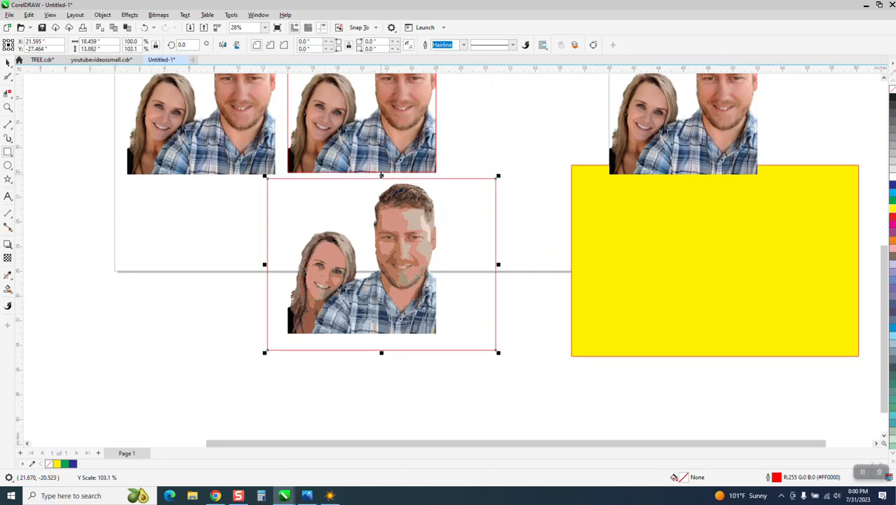
Step: Smart Fill the area between the rectangle and the trace with blue and move the fill out to the trace's left
{"action": "left_click", "coordinate": [9, 290]}
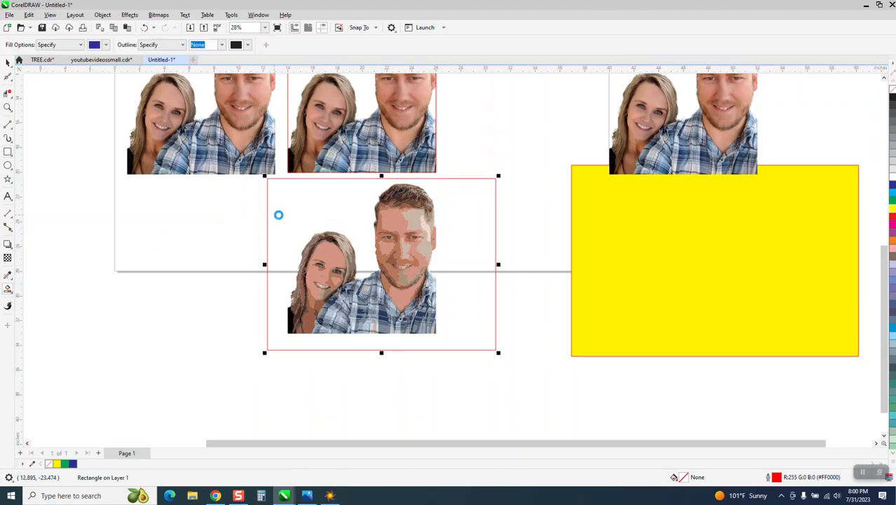
{"action": "left_click", "coordinate": [289, 210]}
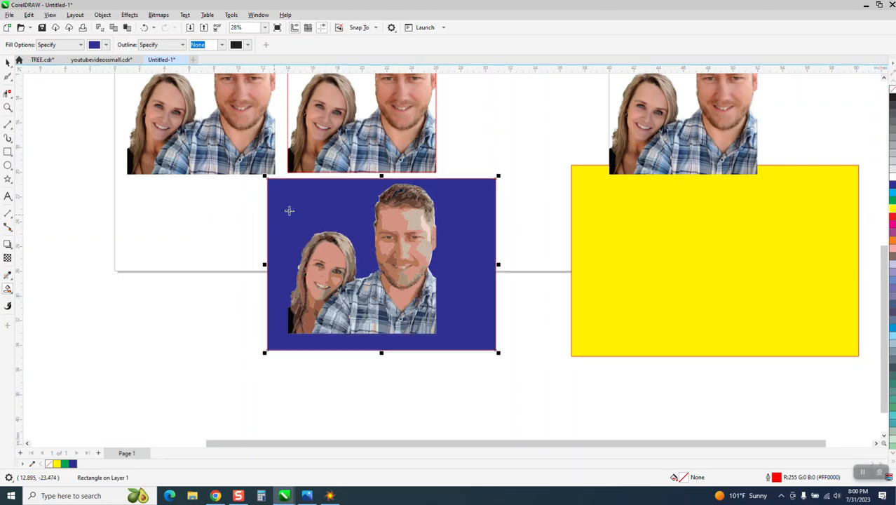
{"action": "key", "text": "Left"}
{"action": "key", "text": "Left"}
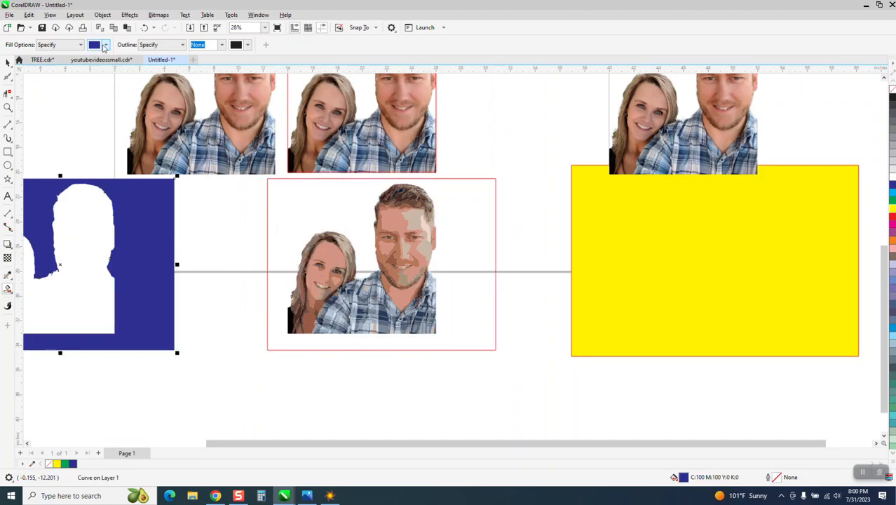
Step: Smart Fill the couple-shaped opening in the blue shape with green and move the silhouette onto the framed photo above the trace
{"action": "left_click", "coordinate": [104, 46]}
{"action": "left_click", "coordinate": [158, 104]}
{"action": "left_click", "coordinate": [91, 235]}
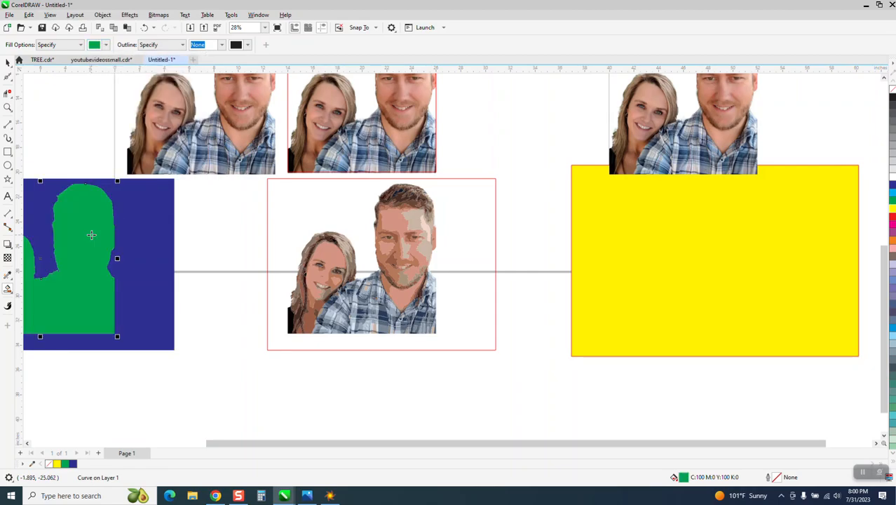
{"action": "key", "text": "Right"}
{"action": "key", "text": "Right"}
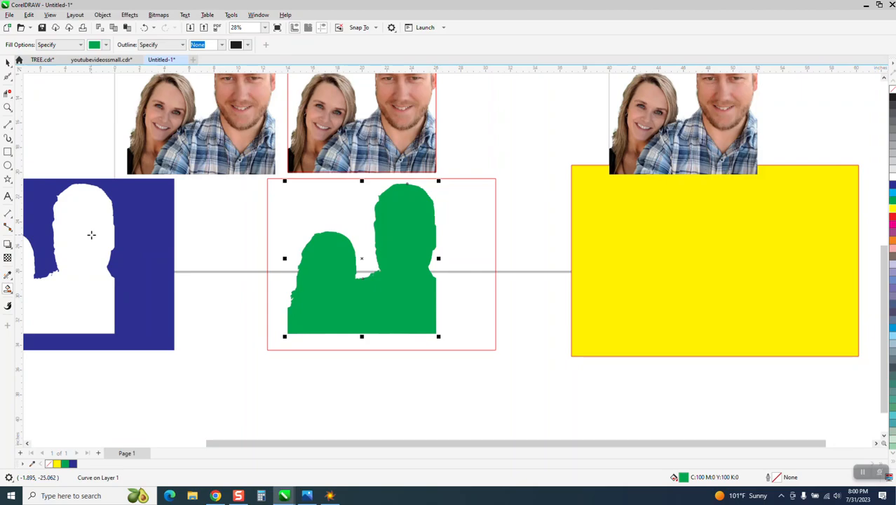
{"action": "key", "text": "Up"}
{"action": "scroll", "coordinate": [144, 295], "scroll_direction": "down", "scroll_amount": 2}
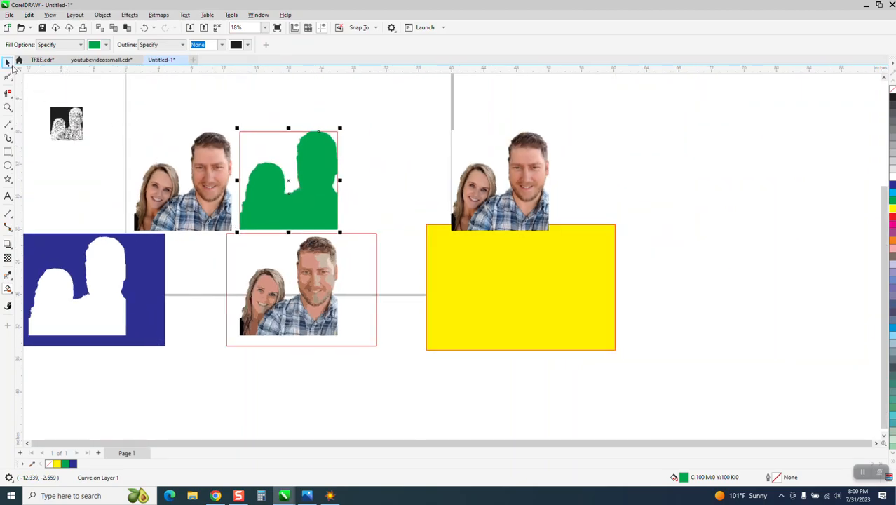
Step: Move the red rectangle framing the photo behind the green silhouette up off the page
{"action": "left_click", "coordinate": [8, 63]}
{"action": "left_click", "coordinate": [256, 137]}
{"action": "key", "text": "Up"}
{"action": "key", "text": "Delete"}
Step: Intersect the green silhouette with the photo beneath it and move the resulting cutout onto the yellow rectangle
{"action": "left_click_drag", "start_coordinate": [230, 119], "coordinate": [356, 242]}
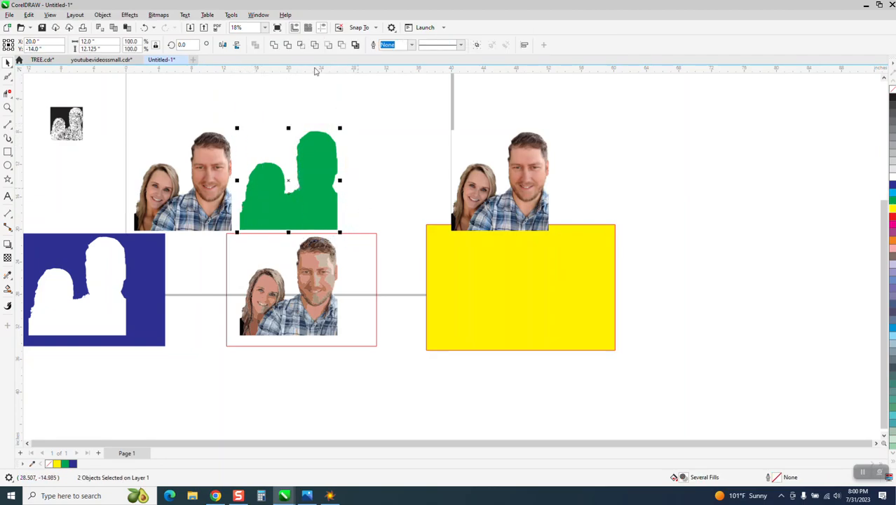
{"action": "left_click", "coordinate": [300, 45]}
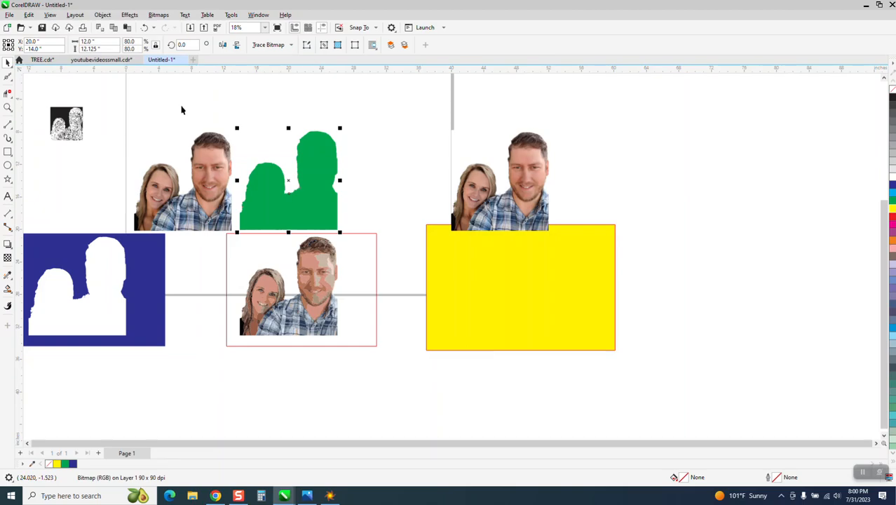
{"action": "key", "text": "Tab"}
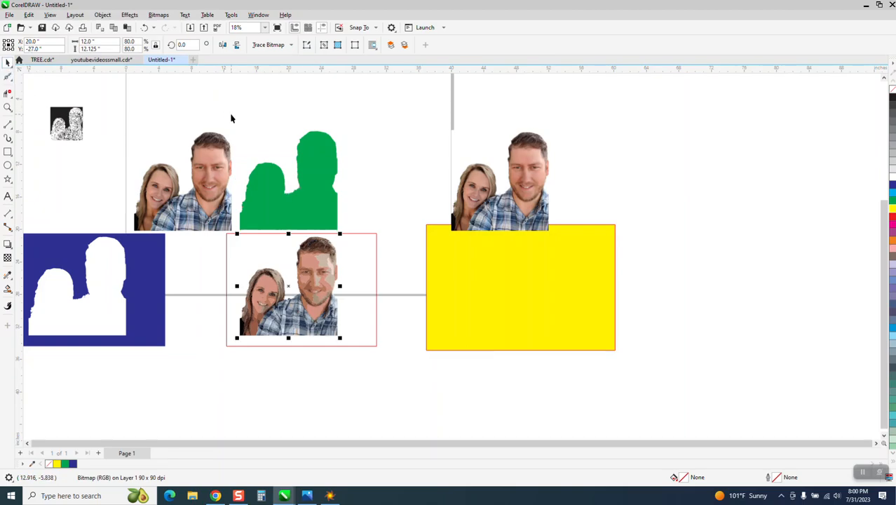
{"action": "key", "text": "ctrl+d"}
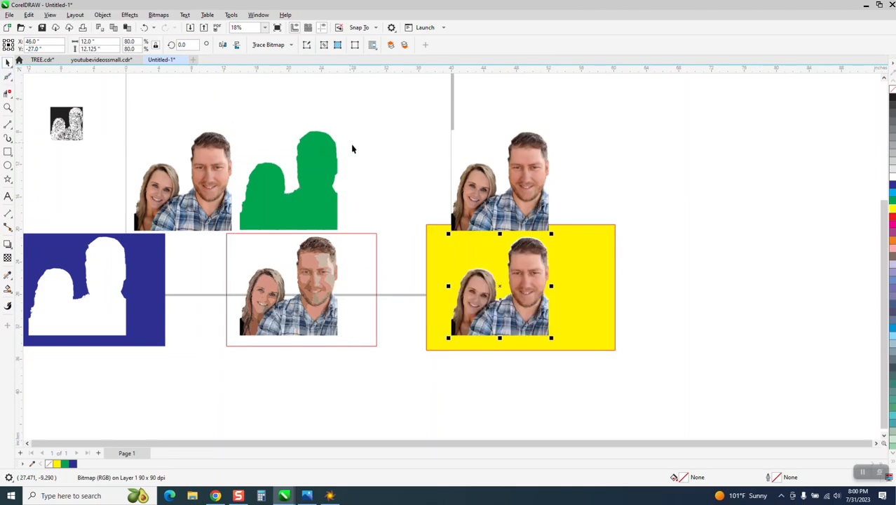
Step: Examine the new cutout's edges up close against the yellow background, especially around the woman's hair
{"action": "left_click", "coordinate": [8, 108]}
{"action": "left_click_drag", "start_coordinate": [466, 205], "coordinate": [590, 269]}
{"action": "scroll", "coordinate": [516, 277], "scroll_direction": "down", "scroll_amount": 4}
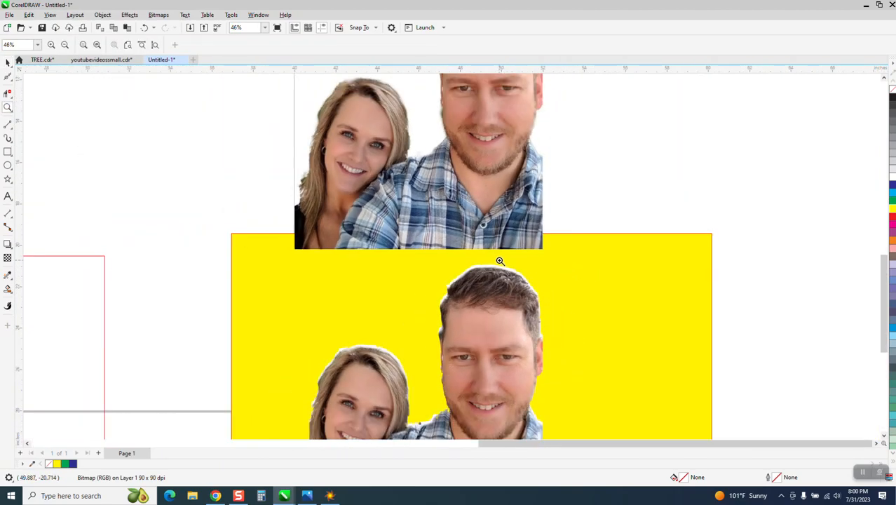
{"action": "left_click_drag", "start_coordinate": [372, 316], "coordinate": [424, 369]}
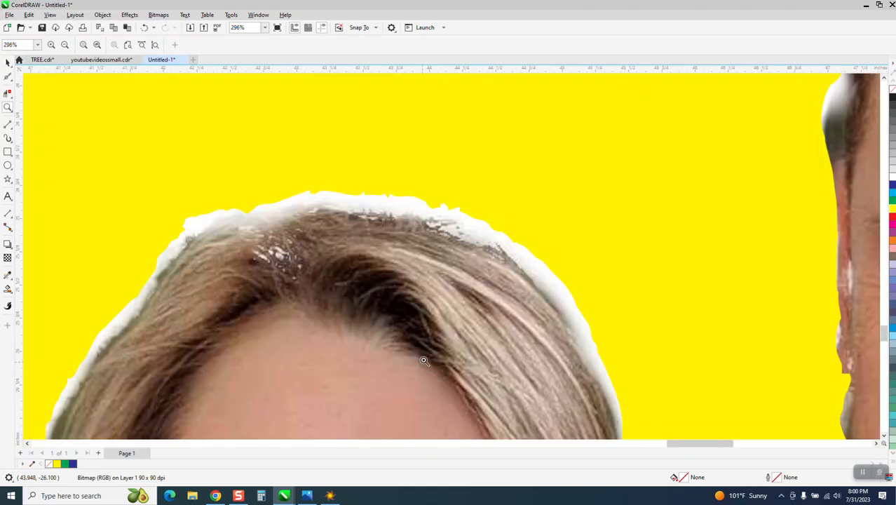
{"action": "scroll", "coordinate": [416, 320], "scroll_direction": "down", "scroll_amount": 8}
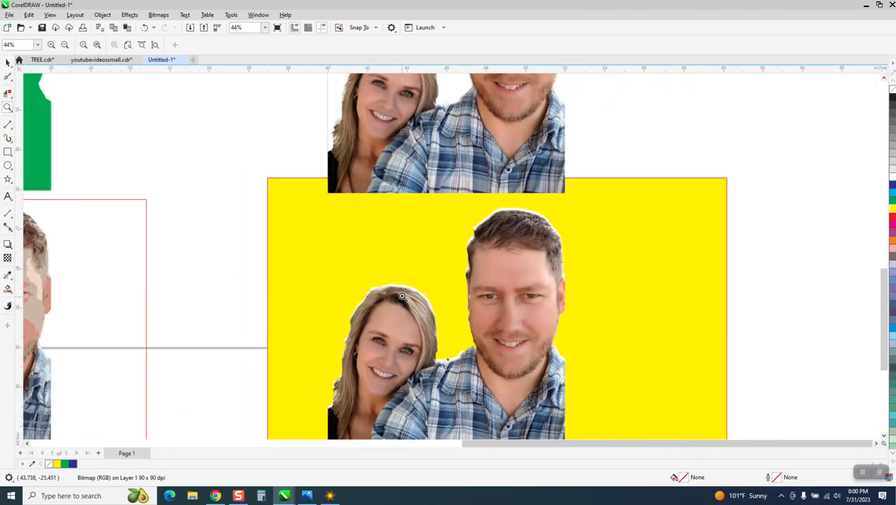
{"action": "scroll", "coordinate": [402, 296], "scroll_direction": "down", "scroll_amount": 2}
Step: Move the green silhouette up off the page, away from the photo beneath it
{"action": "left_click", "coordinate": [7, 62]}
{"action": "left_click", "coordinate": [461, 266]}
{"action": "scroll", "coordinate": [488, 280], "scroll_direction": "down", "scroll_amount": 1}
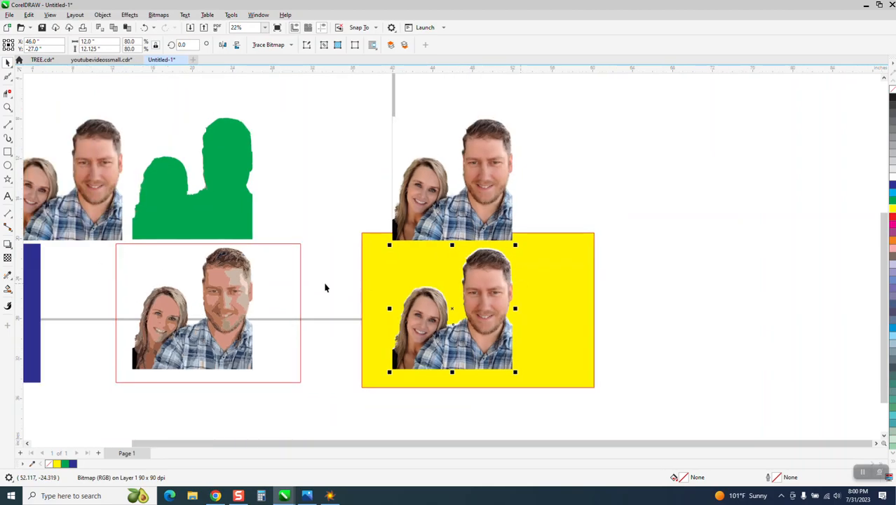
{"action": "scroll", "coordinate": [256, 283], "scroll_direction": "down", "scroll_amount": 1}
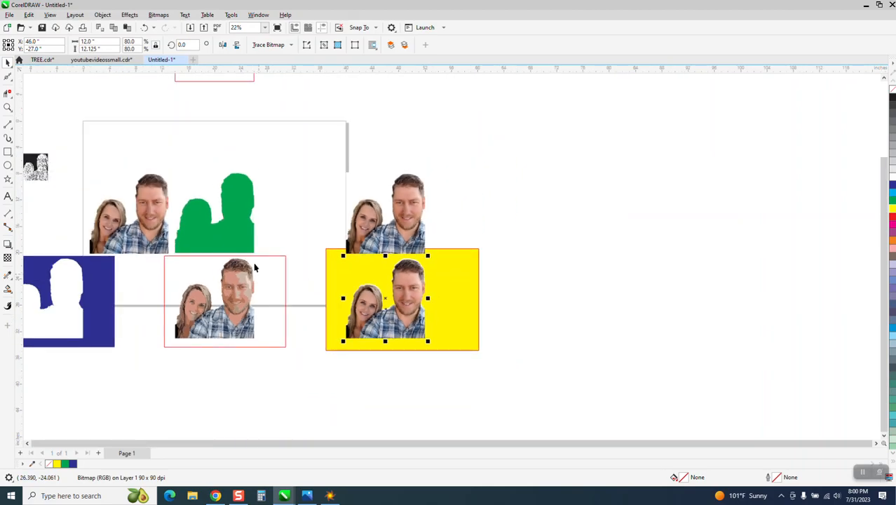
{"action": "left_click", "coordinate": [237, 230]}
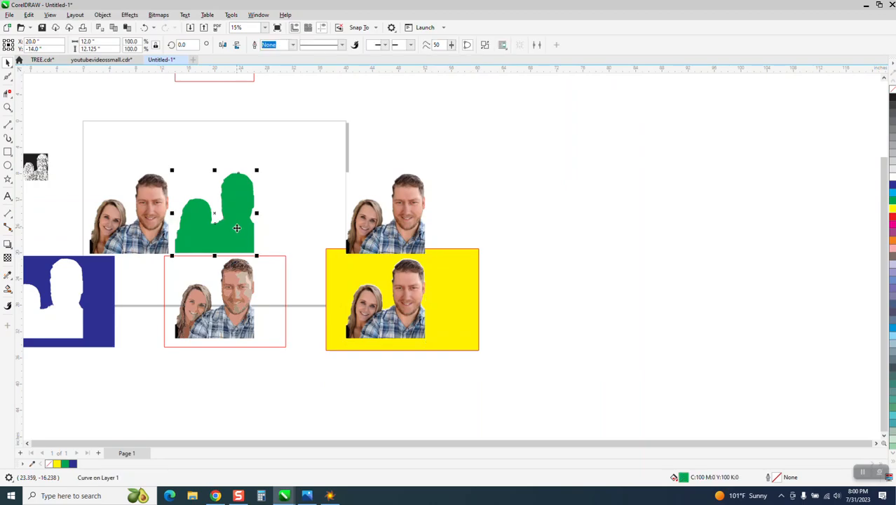
{"action": "left_click_drag", "start_coordinate": [237, 202], "coordinate": [247, 114]}
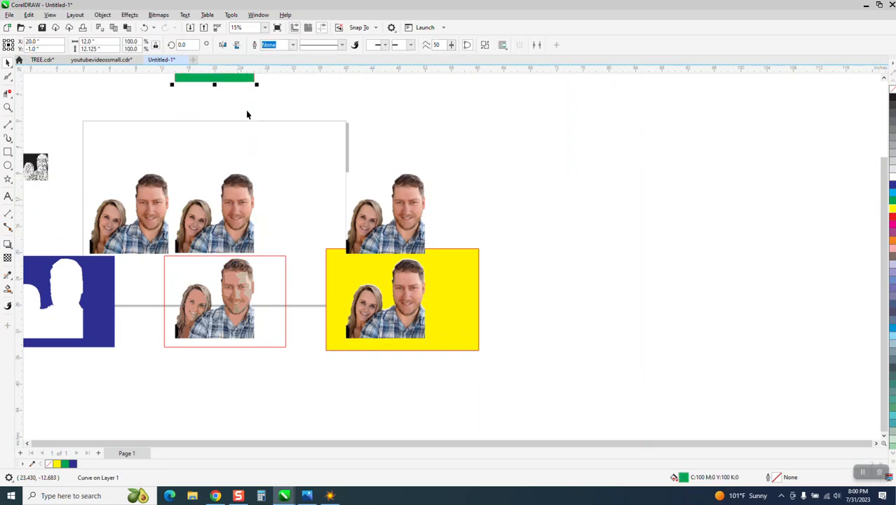
{"action": "key", "text": "Delete"}
Step: Move the uncovered color photo off the page above the other copy, and center the red frame rectangle on the page
{"action": "left_click", "coordinate": [244, 82]}
{"action": "left_click_drag", "start_coordinate": [246, 204], "coordinate": [447, 129]}
{"action": "left_click", "coordinate": [216, 82]}
{"action": "key", "text": "p"}
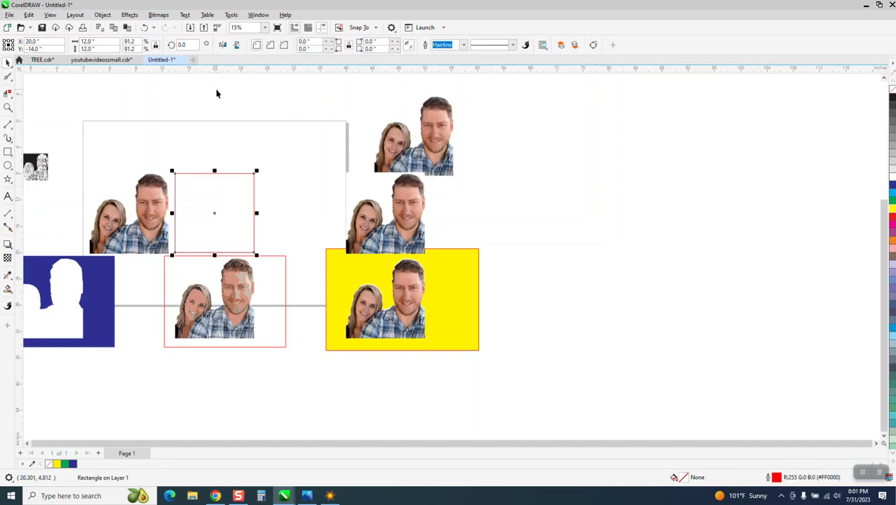
Step: Move the cutout off the yellow rectangle to the empty area beyond its right side, at X 72, Y -27 inches
{"action": "left_click", "coordinate": [404, 293]}
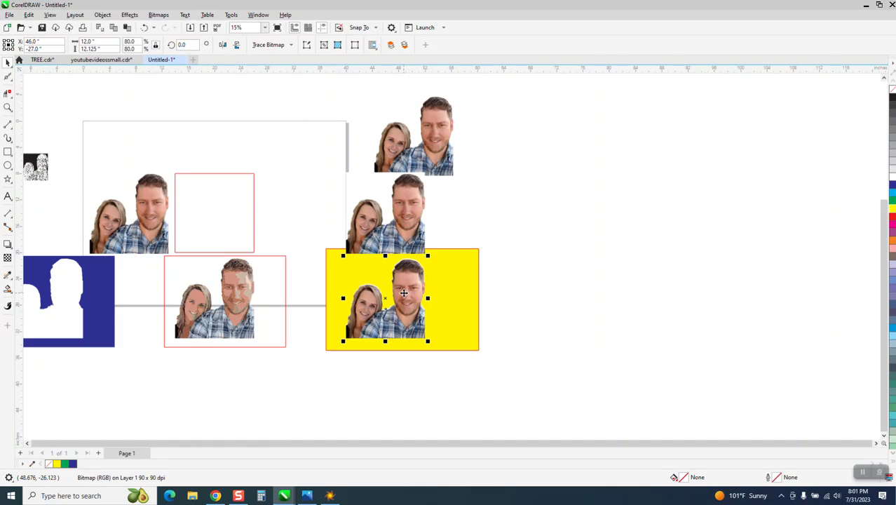
{"action": "key", "text": "p"}
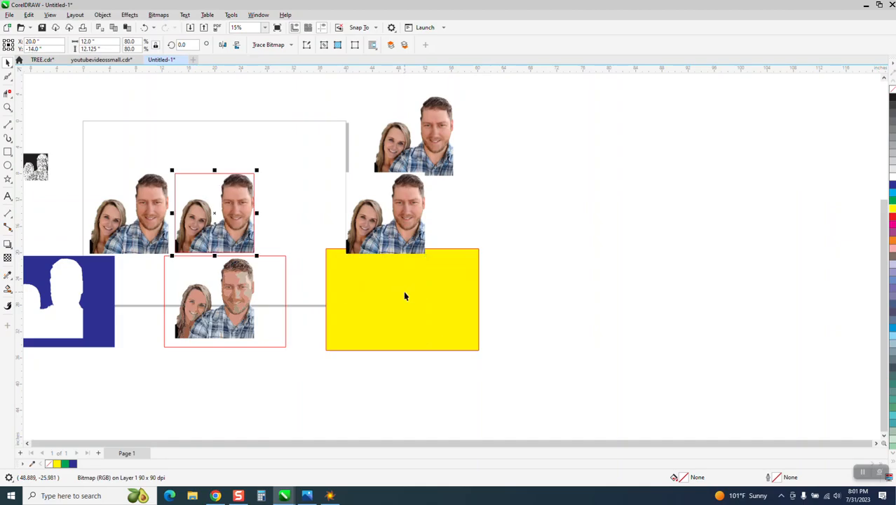
{"action": "key", "text": "Down"}
{"action": "key", "text": "Right"}
{"action": "key", "text": "Right"}
{"action": "key", "text": "Right"}
{"action": "key", "text": "Right"}
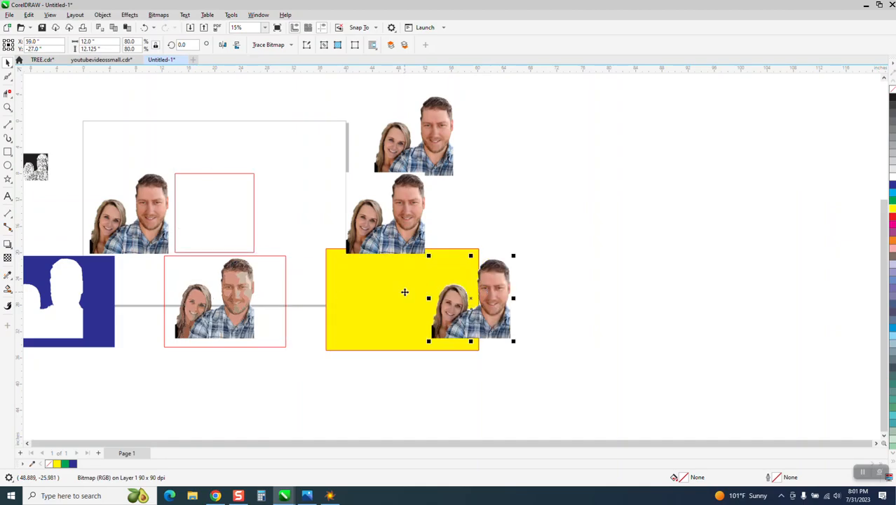
Step: Convert the moved cutout bitmap to 8-bit grayscale
{"action": "scroll", "coordinate": [416, 292], "scroll_direction": "down", "scroll_amount": 2}
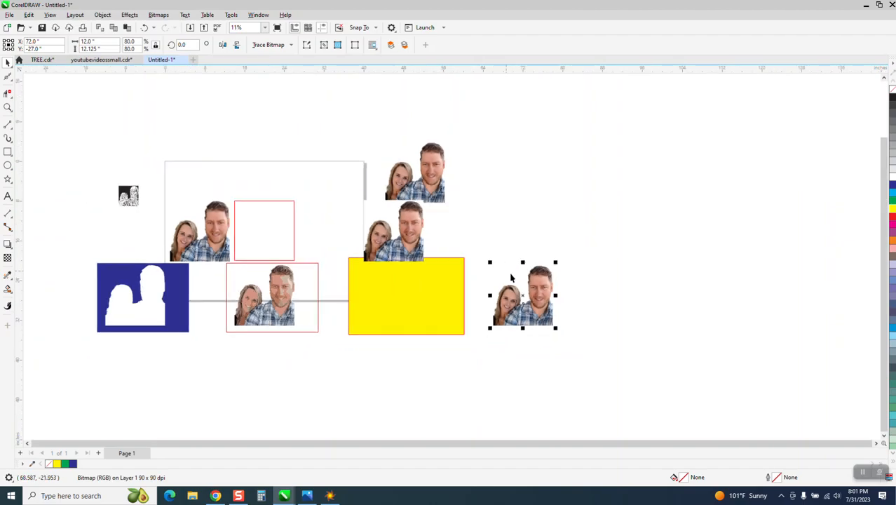
{"action": "left_click", "coordinate": [166, 17]}
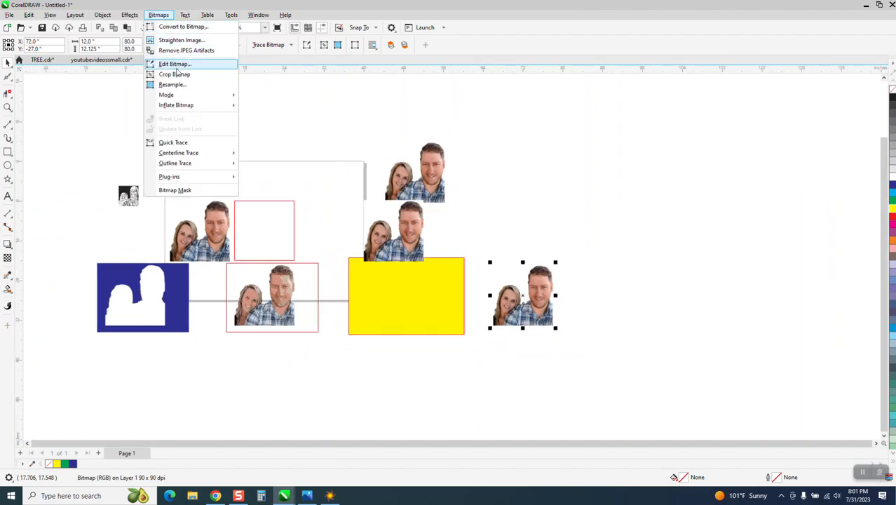
{"action": "mouse_move", "coordinate": [210, 95]}
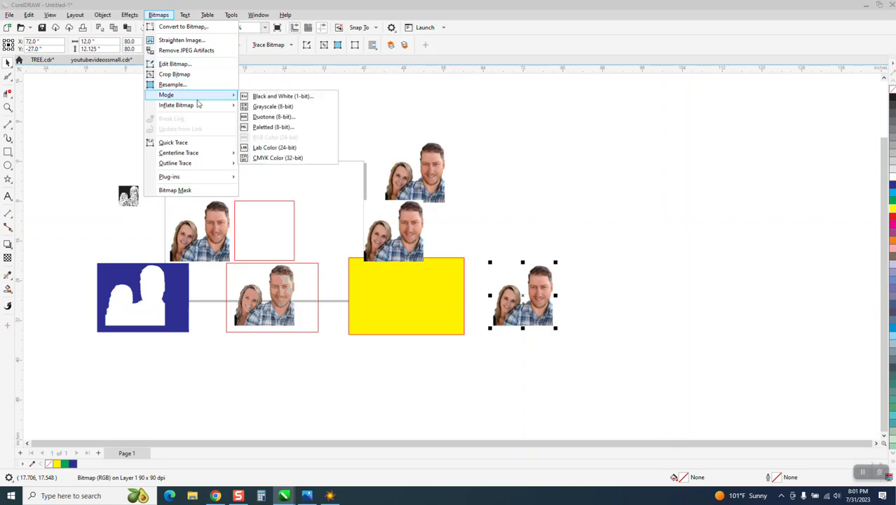
{"action": "left_click", "coordinate": [252, 107]}
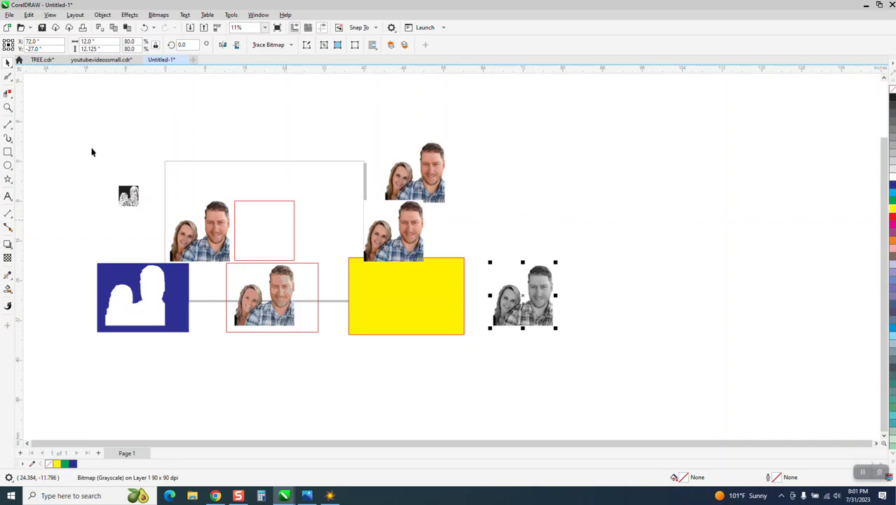
Step: Delete the photos, trace, rectangles and blue shape around the page, and center the grayscale cutout on the page
{"action": "left_click_drag", "start_coordinate": [70, 125], "coordinate": [476, 359]}
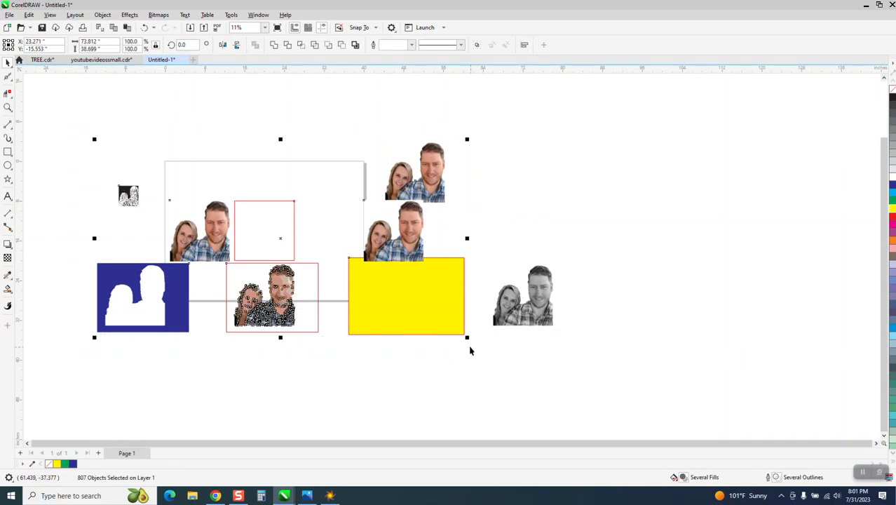
{"action": "key", "text": "Delete"}
{"action": "left_click", "coordinate": [521, 318]}
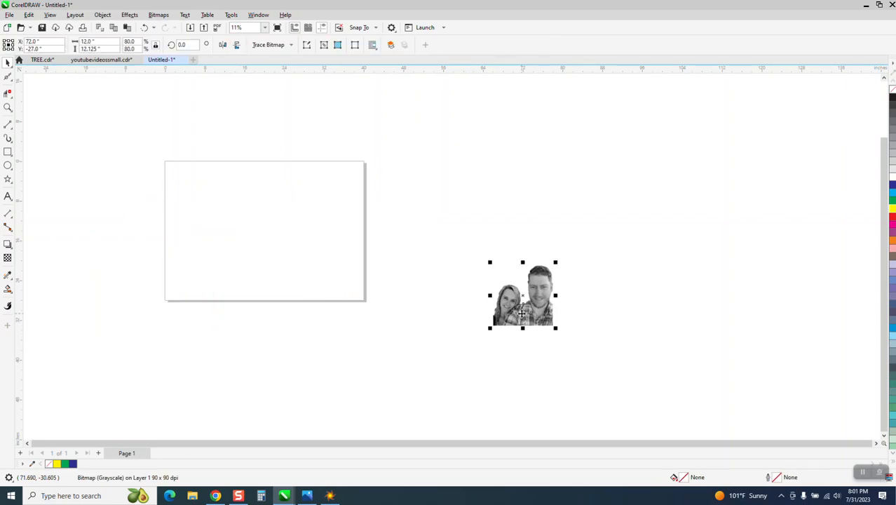
{"action": "key", "text": "p"}
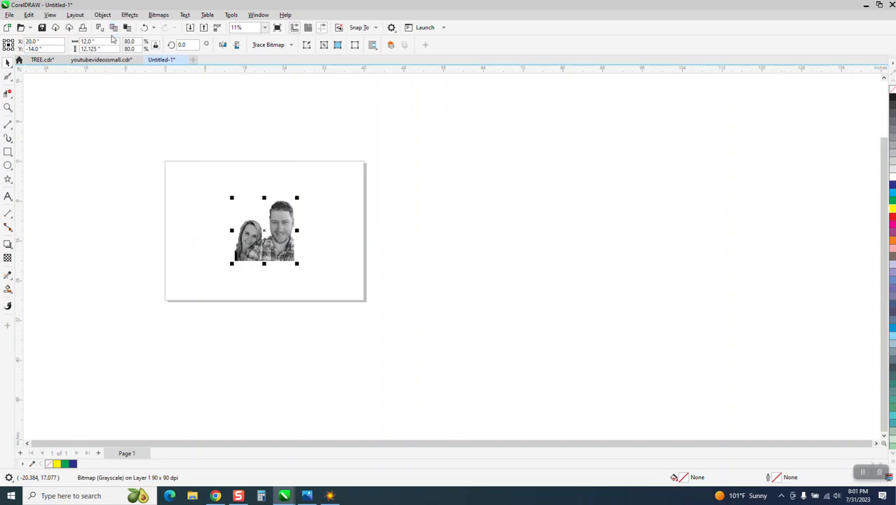
Step: Delete the leftover green silhouette above the page so only the grayscale cutout remains
{"action": "key", "text": "F4"}
{"action": "left_click", "coordinate": [467, 112]}
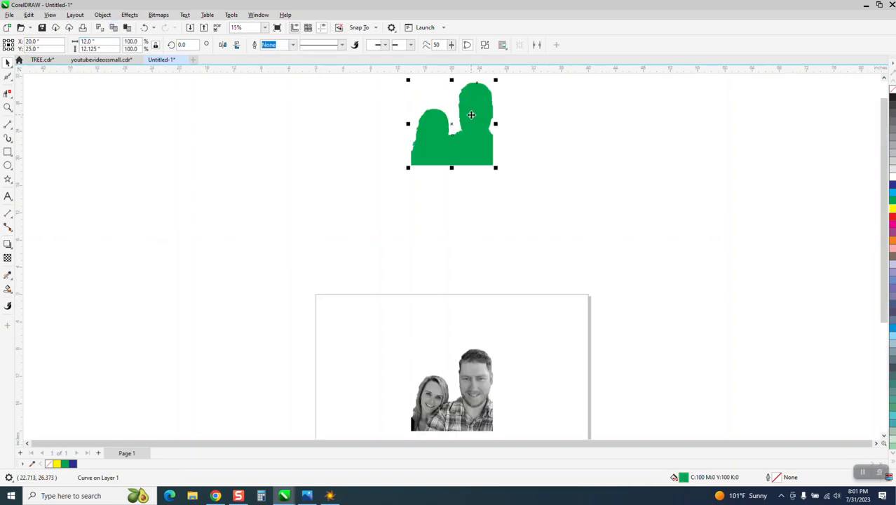
{"action": "key", "text": "Delete"}
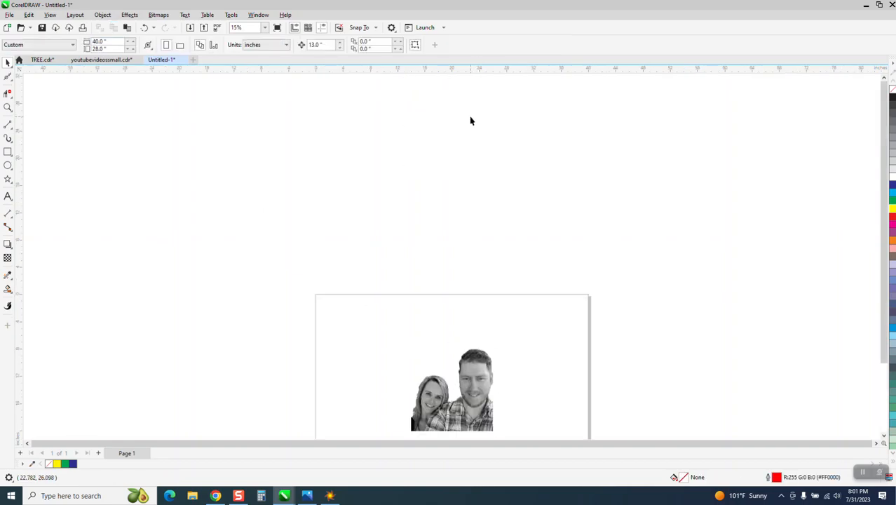
{"action": "key", "text": "F4"}
{"action": "scroll", "coordinate": [433, 129], "scroll_direction": "down", "scroll_amount": 1}
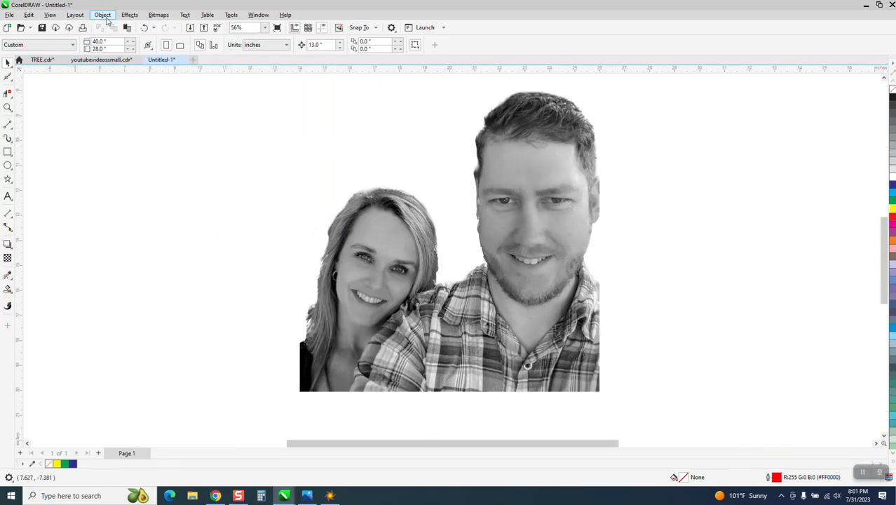
Step: Export the grayscale cutout to the Pictures folder as a JPEG named twopeoplegray
{"action": "left_click", "coordinate": [10, 16]}
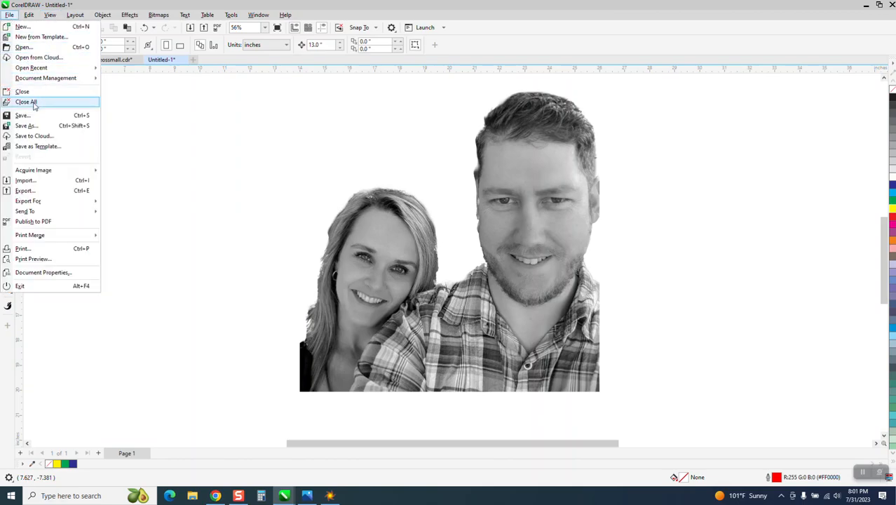
{"action": "left_click", "coordinate": [31, 188]}
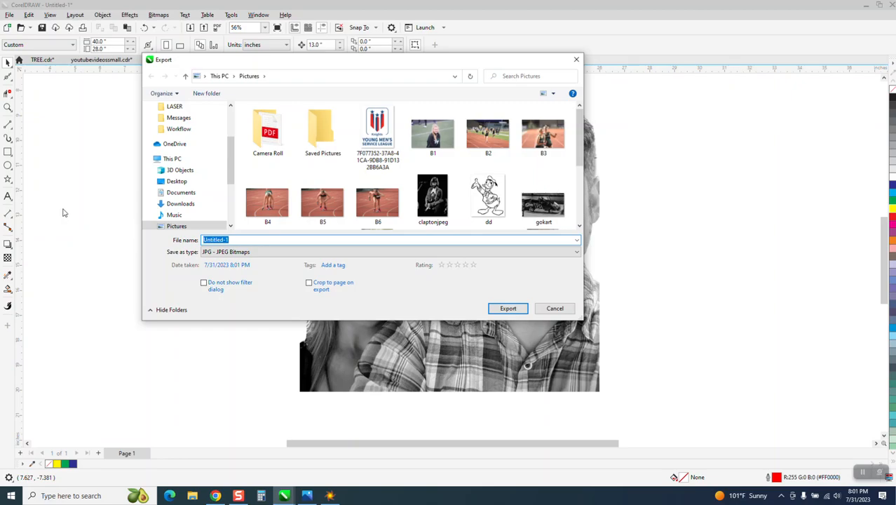
{"action": "type", "text": "tow"}
{"action": "key", "text": "BackSpace"}
{"action": "type", "text": "wp"}
{"action": "key", "text": "BackSpace"}
{"action": "type", "text": "opeoplegray"}
{"action": "left_click", "coordinate": [494, 315]}
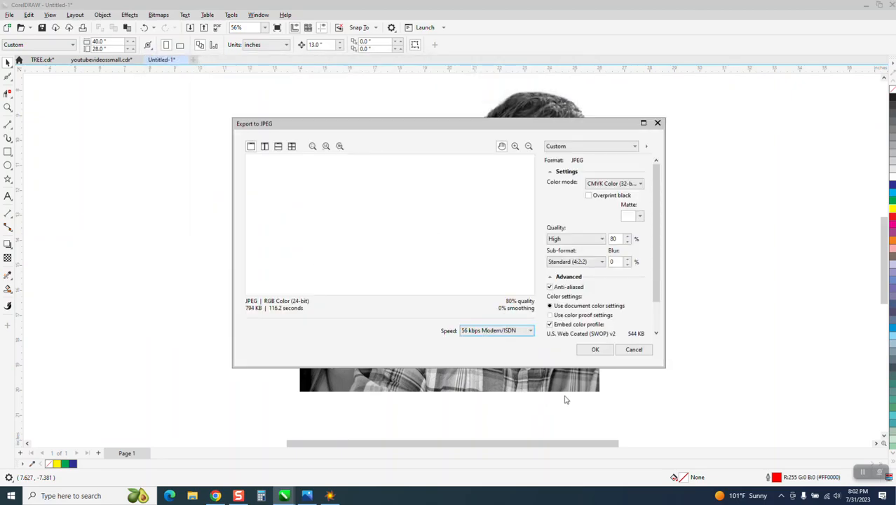
Step: Undo the silhouette deletion, the cutout's centering and the deletion of the other objects, and clear the selection
{"action": "scroll", "coordinate": [500, 293], "scroll_direction": "down", "scroll_amount": 2}
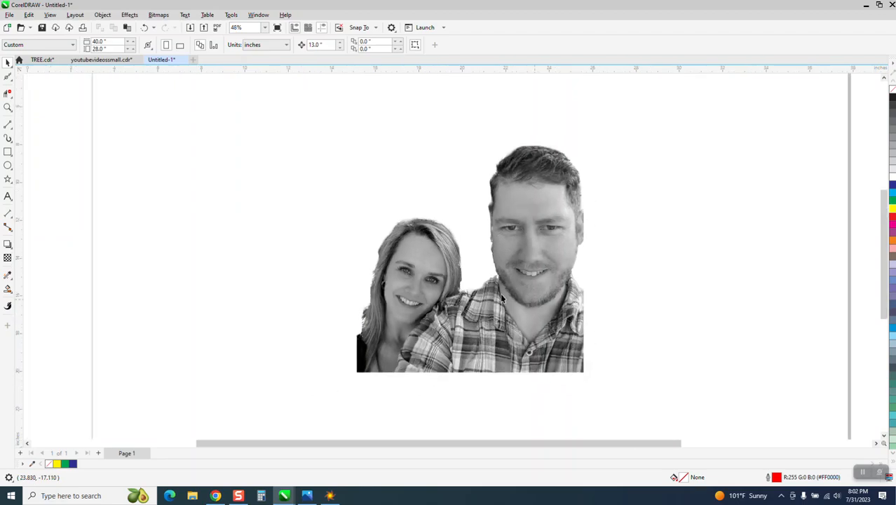
{"action": "left_click", "coordinate": [143, 28]}
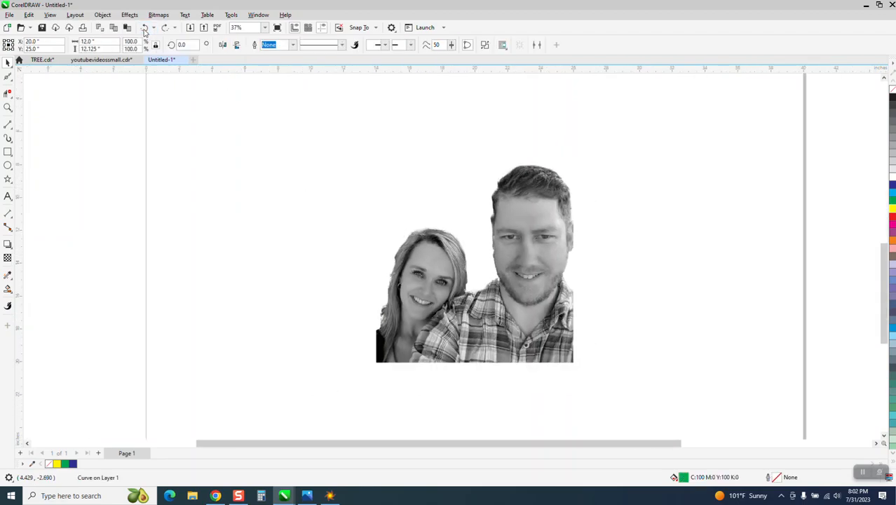
{"action": "left_click", "coordinate": [144, 28]}
{"action": "left_click", "coordinate": [144, 28]}
{"action": "scroll", "coordinate": [401, 176], "scroll_direction": "down", "scroll_amount": 3}
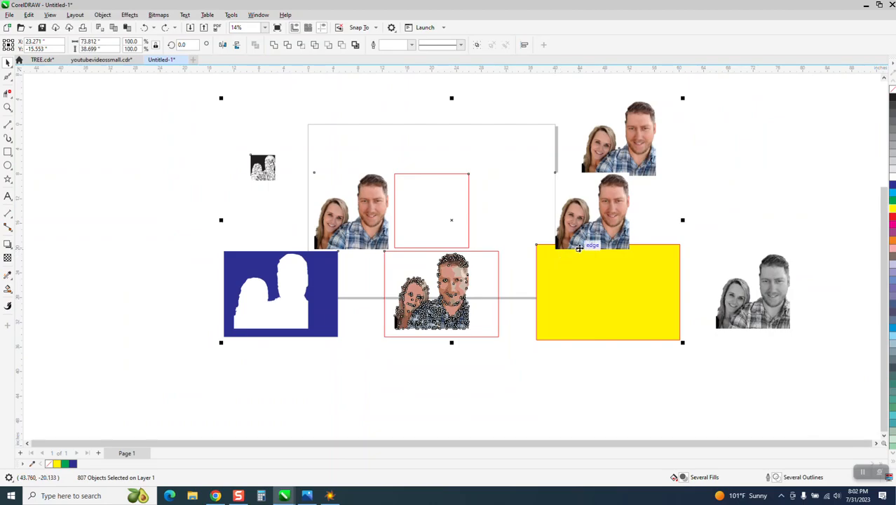
{"action": "left_click", "coordinate": [402, 156]}
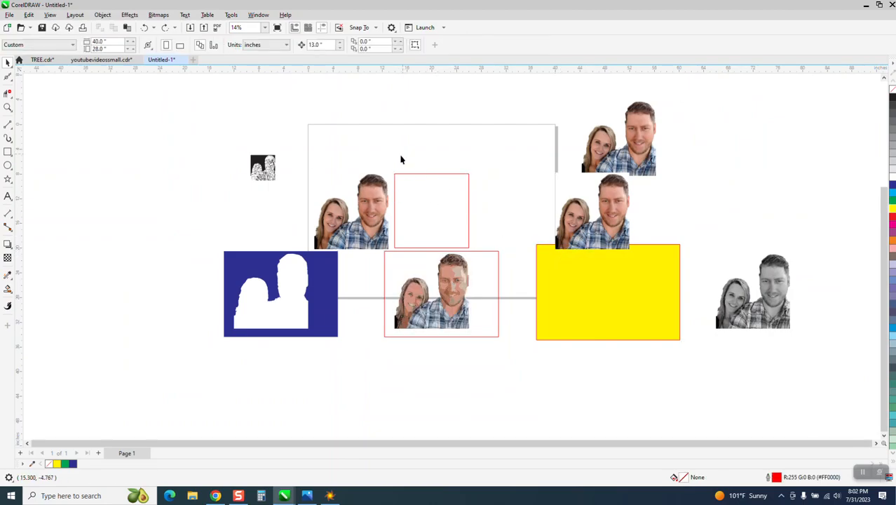
Step: Switch to PhotoGrav and open twopeoplegray.jpg from the Pictures folder
{"action": "left_click", "coordinate": [330, 495]}
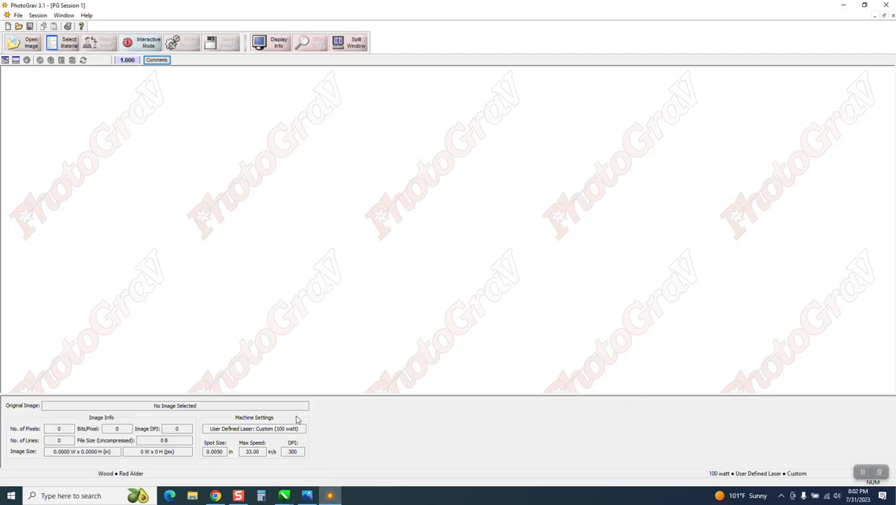
{"action": "left_click", "coordinate": [26, 43]}
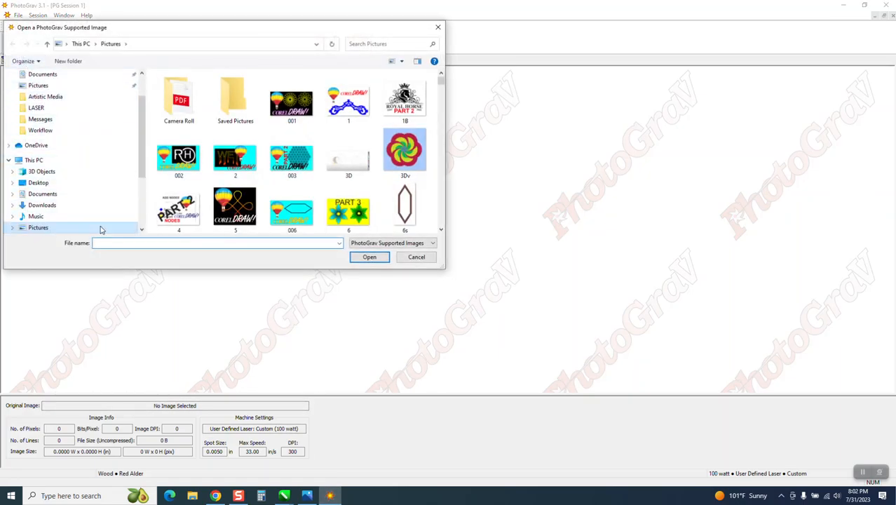
{"action": "type", "text": "two"}
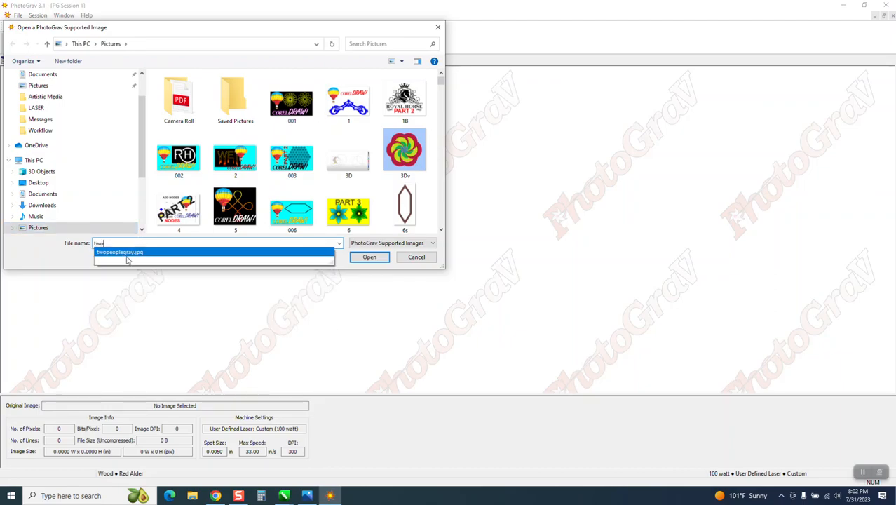
{"action": "left_click", "coordinate": [368, 257]}
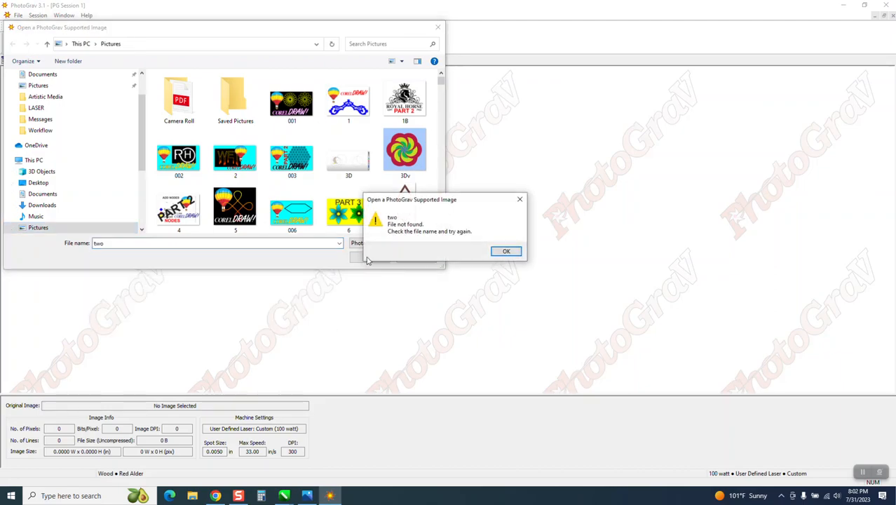
{"action": "left_click", "coordinate": [501, 251]}
{"action": "left_click", "coordinate": [123, 244]}
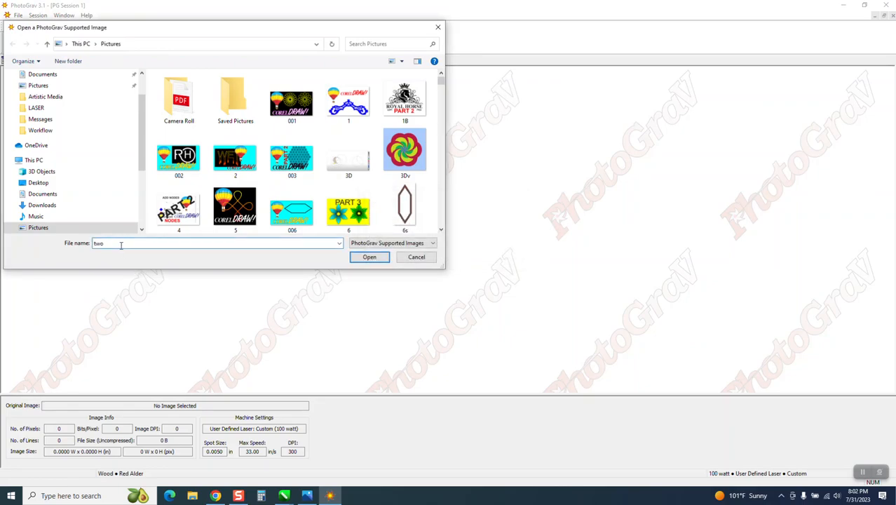
{"action": "type", "text": "p"}
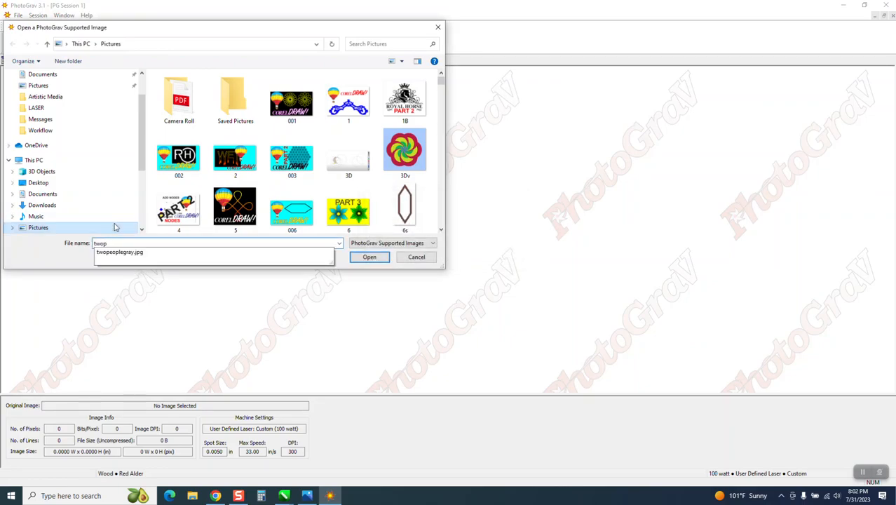
{"action": "left_click", "coordinate": [117, 252]}
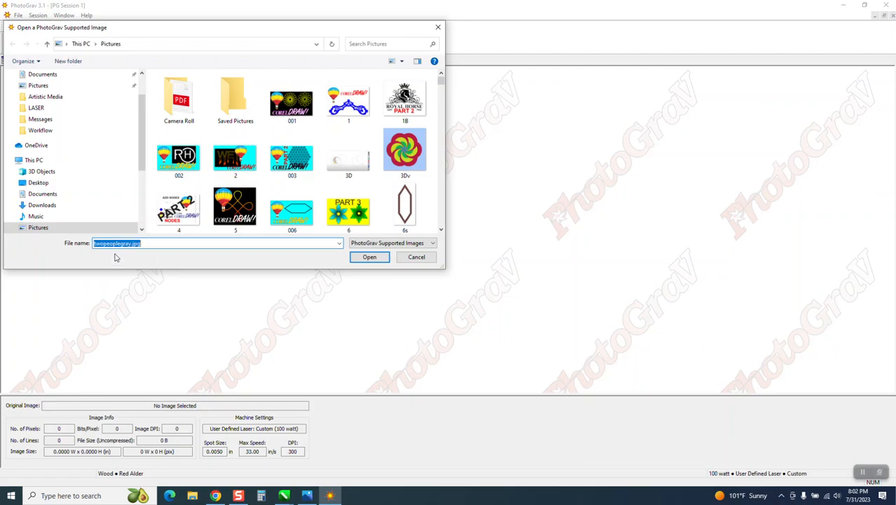
{"action": "left_click", "coordinate": [368, 257]}
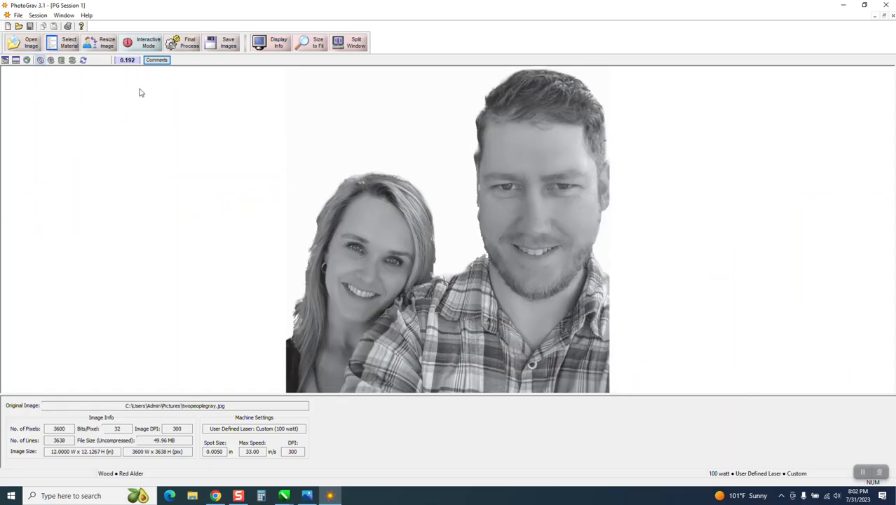
Step: Resize the image proportionally to a height of about 12 inches, keeping the resolution at 300 dpi
{"action": "left_click", "coordinate": [106, 44]}
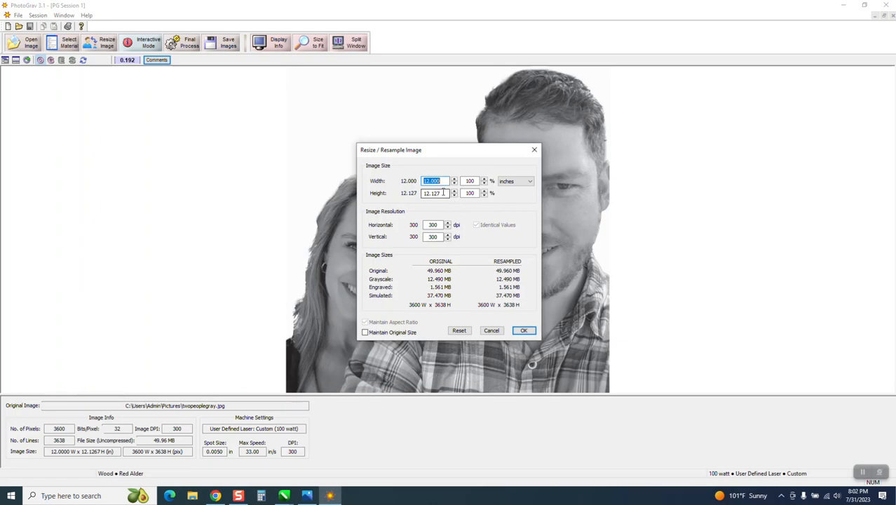
{"action": "left_click", "coordinate": [448, 229]}
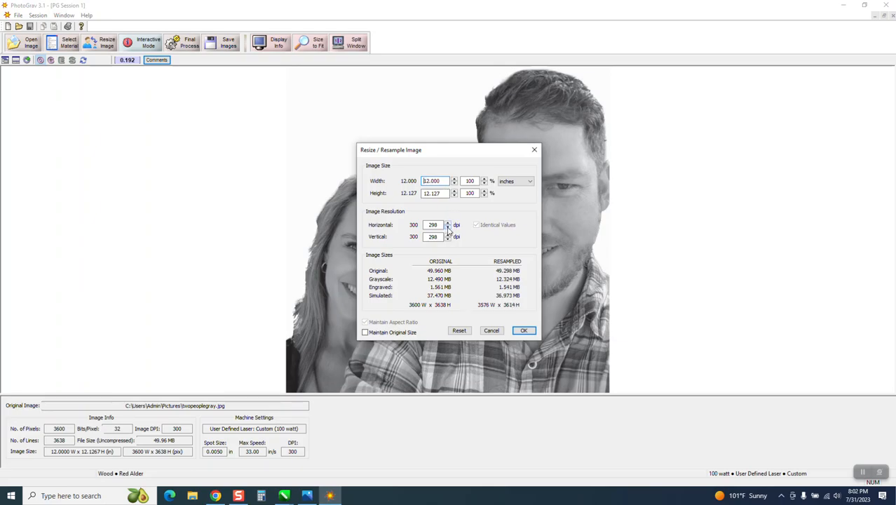
{"action": "left_click", "coordinate": [448, 226]}
{"action": "double_click", "coordinate": [440, 193]}
{"action": "key", "text": "Return"}
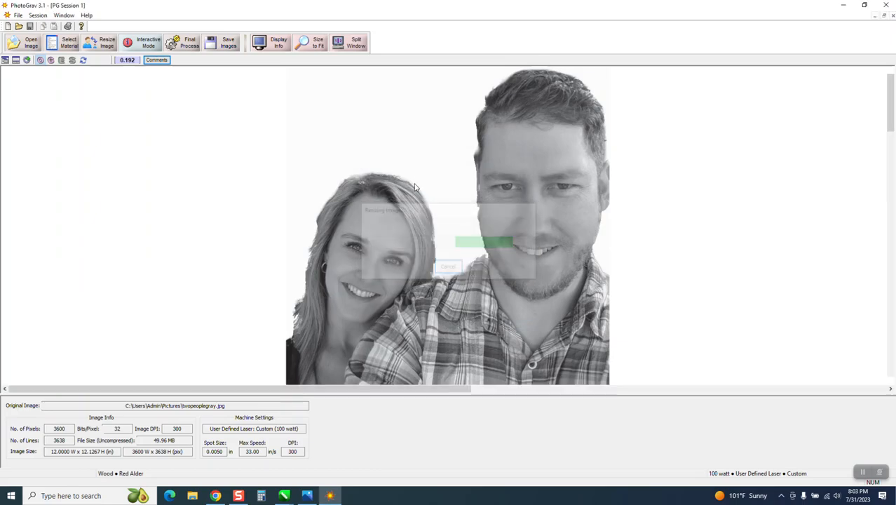
{"action": "left_click", "coordinate": [116, 45]}
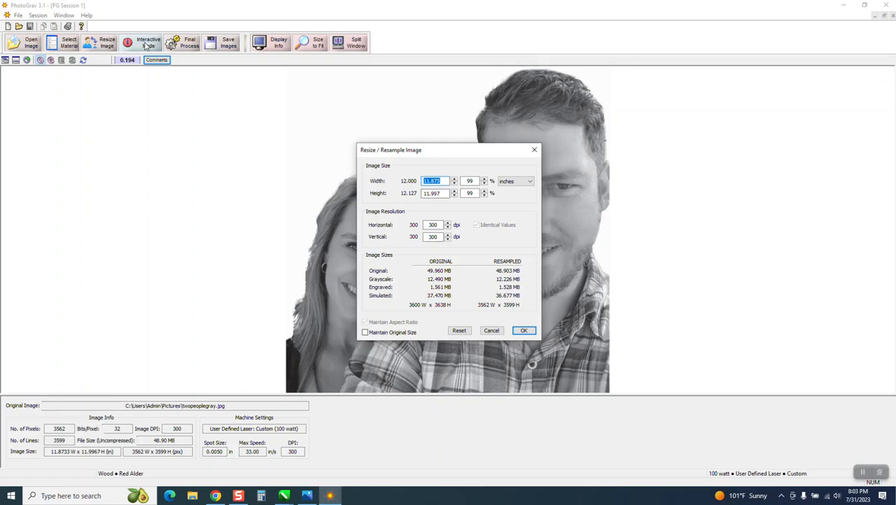
{"action": "left_click", "coordinate": [523, 331]}
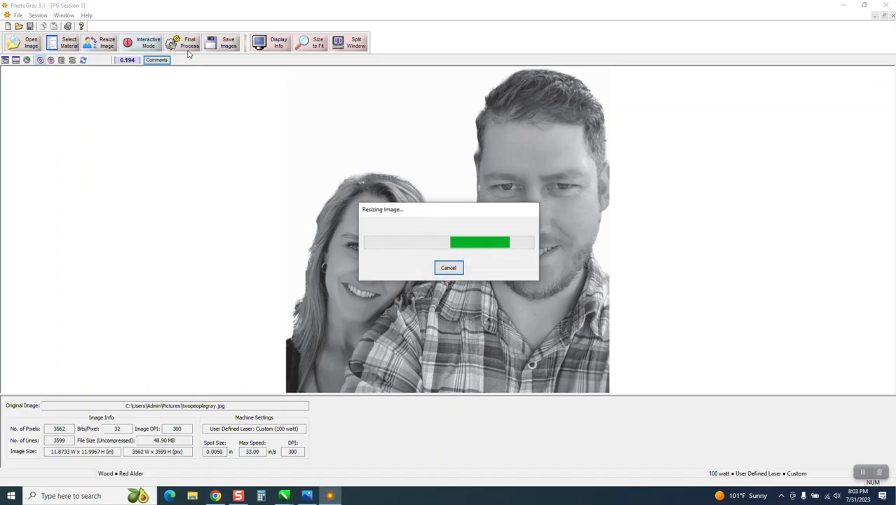
Step: Select Black Granite as the engraving material and run the final processing on the photo
{"action": "left_click", "coordinate": [63, 45]}
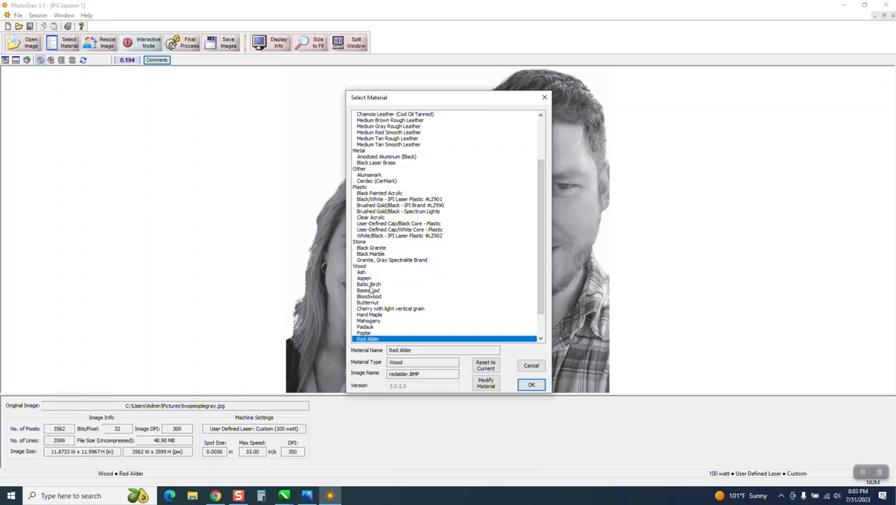
{"action": "left_click", "coordinate": [372, 248]}
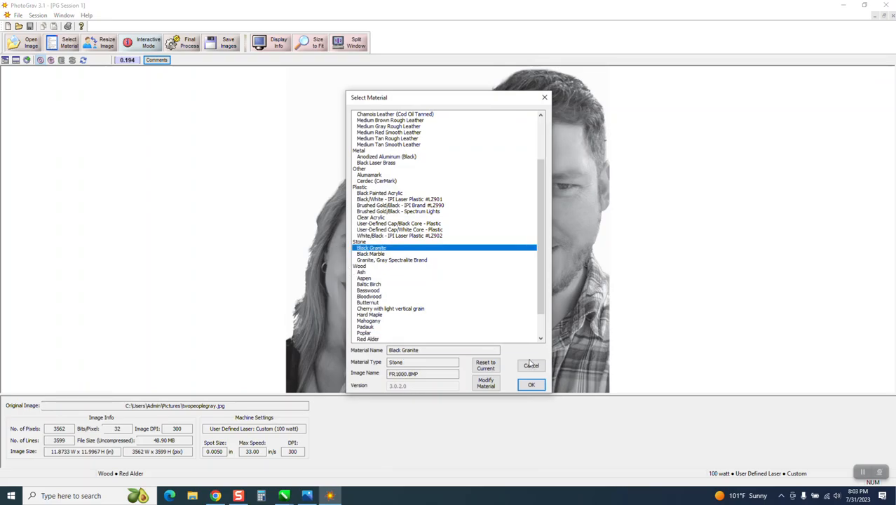
{"action": "left_click", "coordinate": [531, 384]}
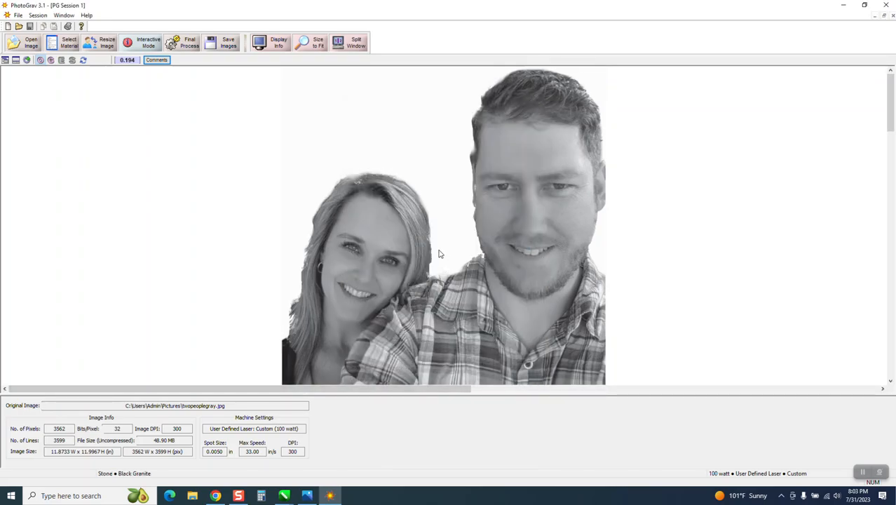
{"action": "left_click", "coordinate": [181, 46]}
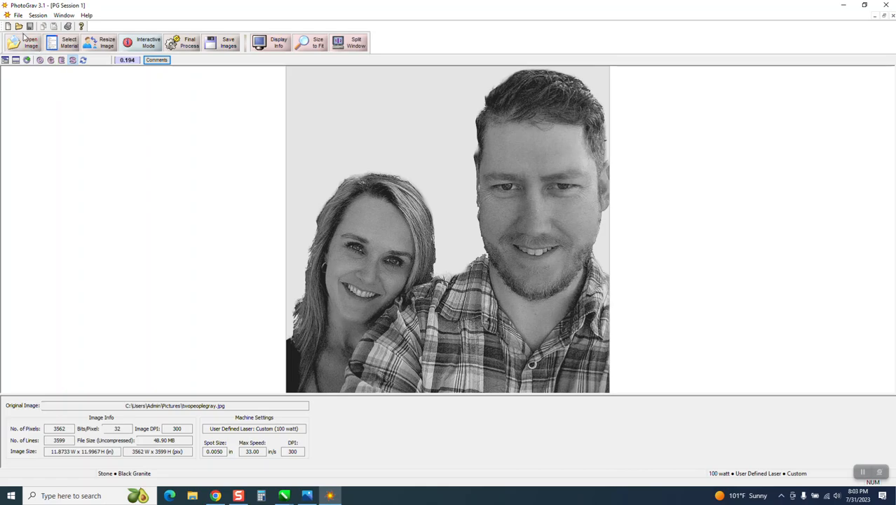
Step: Save the engraved version of the image to the Pictures folder as twopeoplegray (ENGR)
{"action": "left_click", "coordinate": [228, 44]}
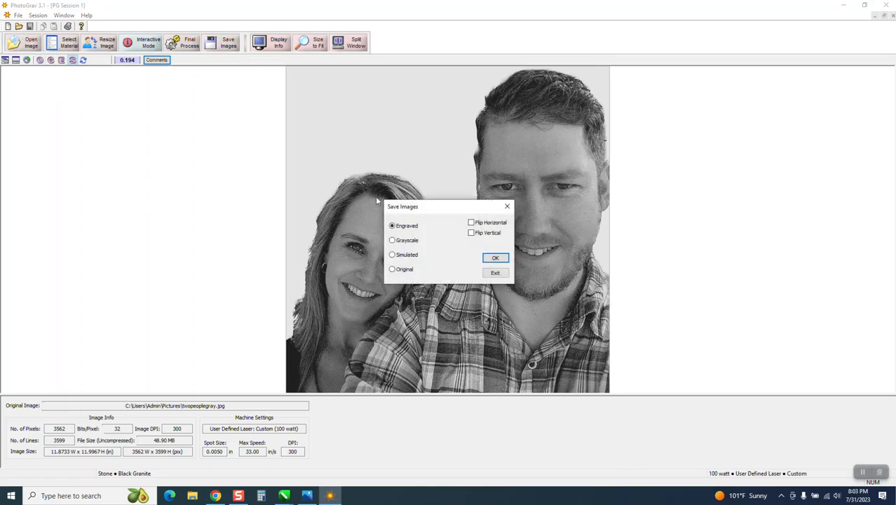
{"action": "left_click", "coordinate": [494, 258]}
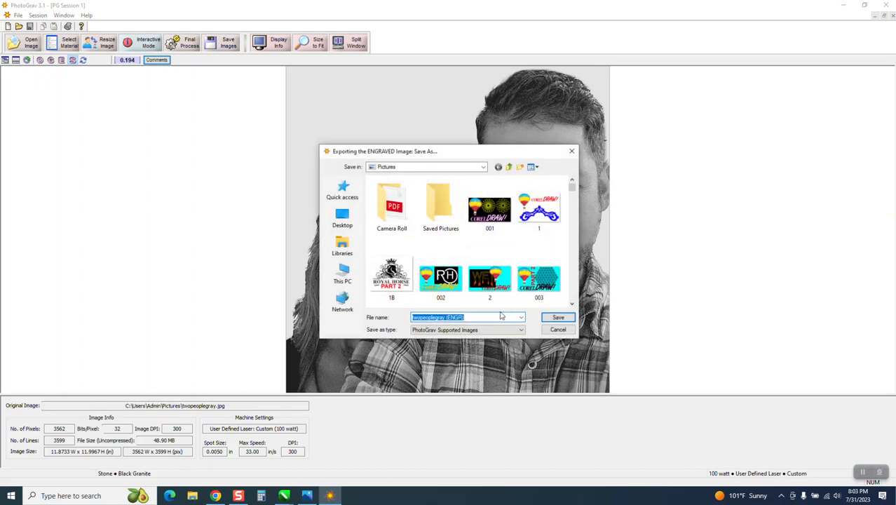
{"action": "left_click", "coordinate": [557, 318]}
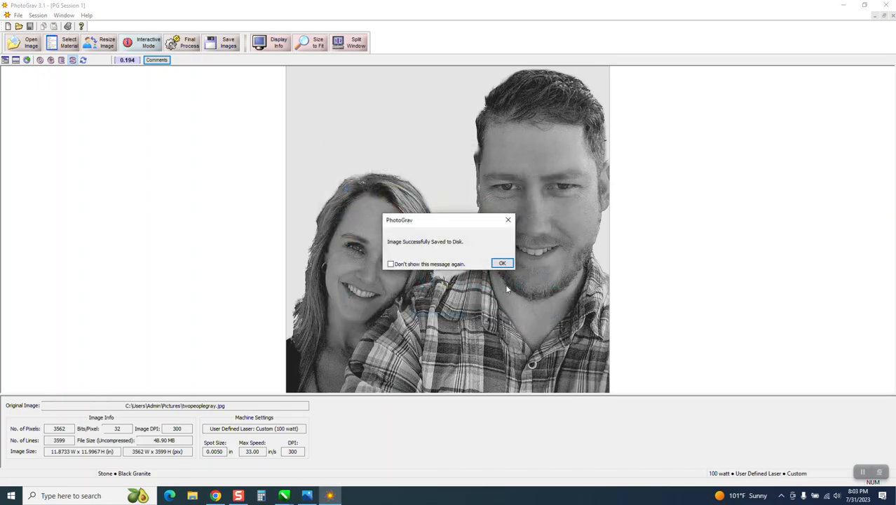
{"action": "left_click", "coordinate": [502, 263]}
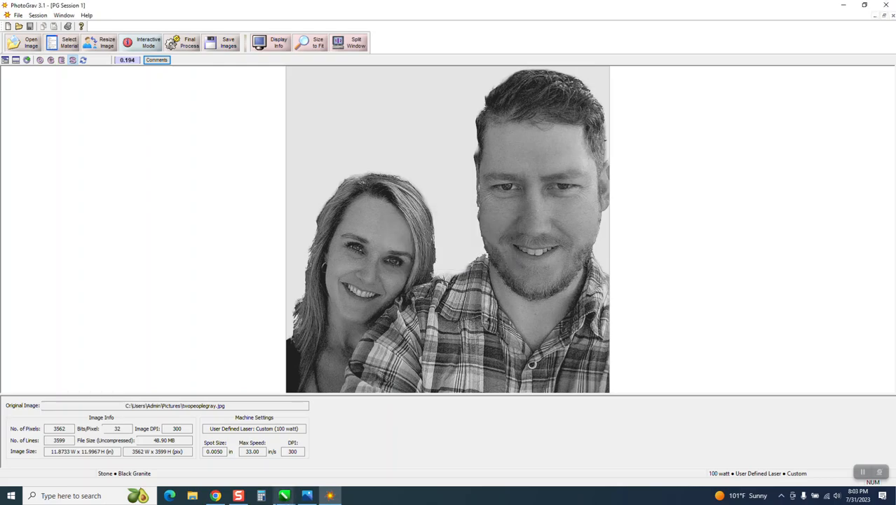
Step: Switch to CorelDRAW and import twopeoplegray (ENGR).bmp at the upper-left corner of the empty red square
{"action": "mouse_move", "coordinate": [286, 498]}
{"action": "left_click", "coordinate": [364, 457]}
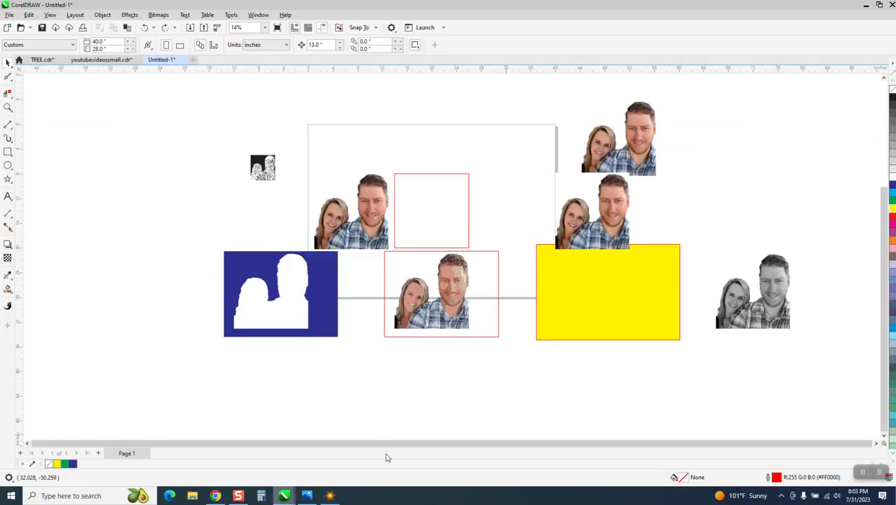
{"action": "right_click", "coordinate": [174, 162]}
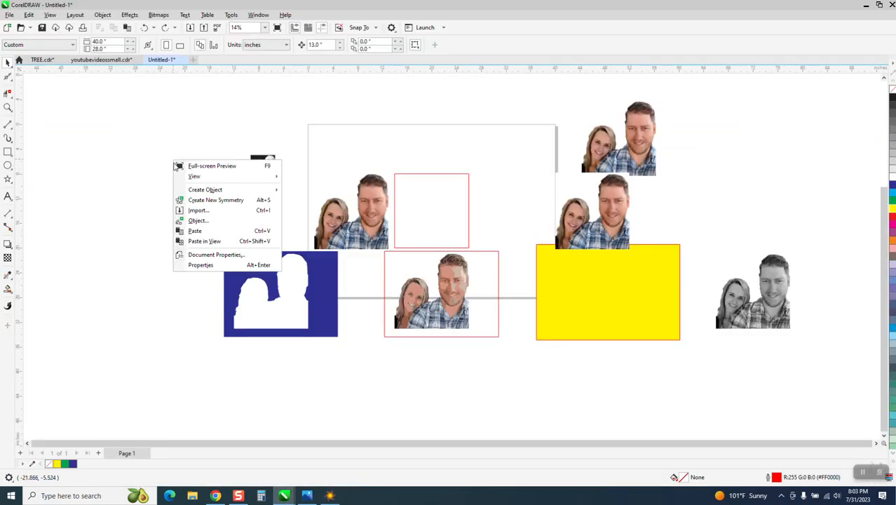
{"action": "left_click", "coordinate": [200, 213]}
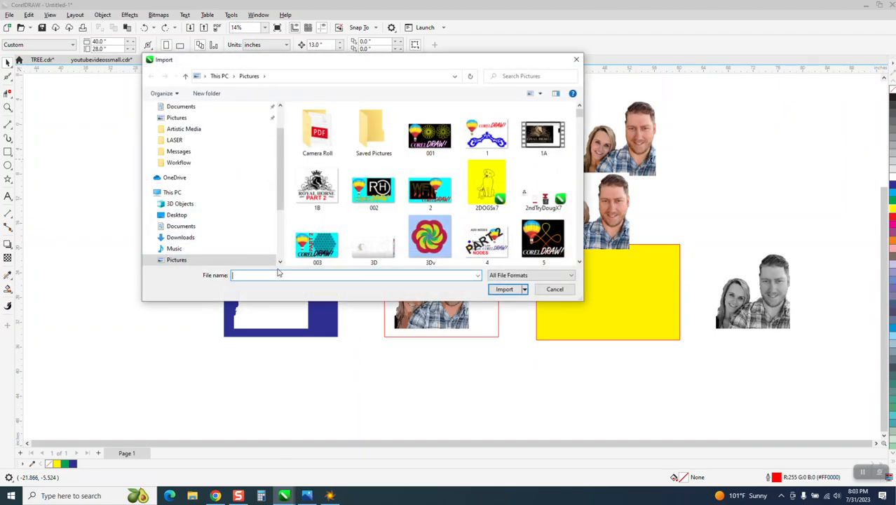
{"action": "type", "text": "twopeoplegray (ENGR).bmp"}
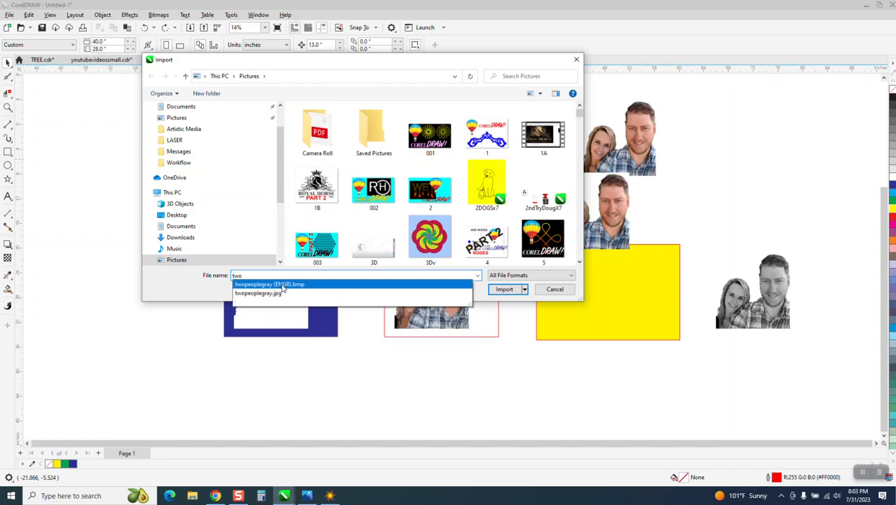
{"action": "left_click", "coordinate": [282, 285]}
{"action": "left_click", "coordinate": [516, 290]}
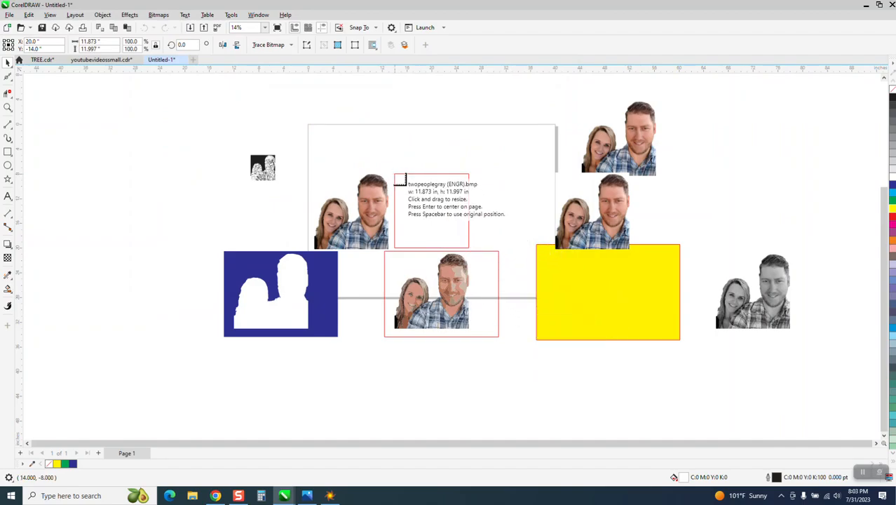
{"action": "left_click", "coordinate": [395, 175]}
Step: Scale the imported engraved bitmap in the red square proportionally to a width of 12 inches
{"action": "left_click", "coordinate": [7, 107]}
{"action": "left_click_drag", "start_coordinate": [339, 161], "coordinate": [543, 276]}
{"action": "left_click", "coordinate": [6, 63]}
{"action": "left_click", "coordinate": [360, 174]}
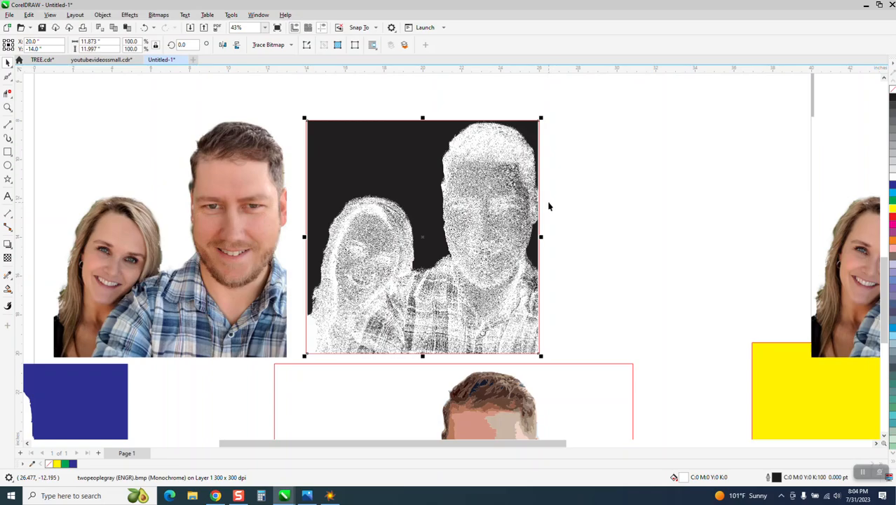
{"action": "left_click", "coordinate": [105, 42]}
{"action": "type", "text": "12"}
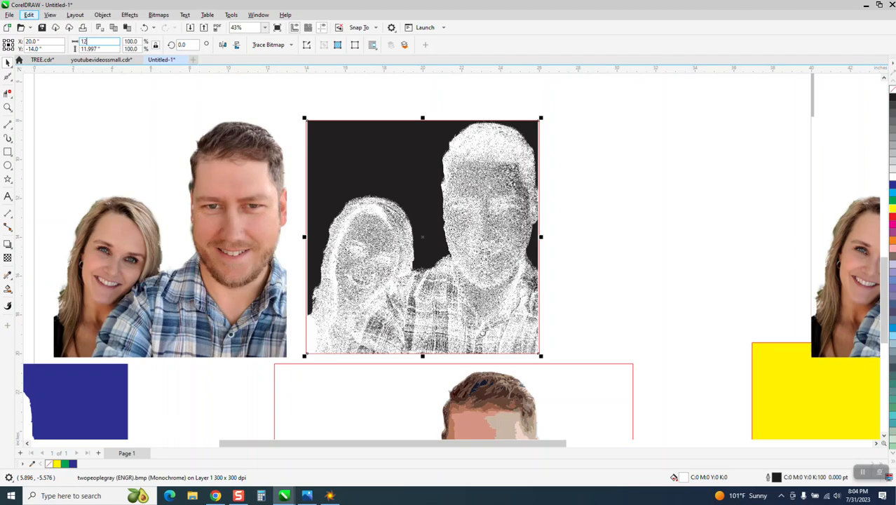
{"action": "key", "text": "Tab"}
{"action": "type", "text": "1"}
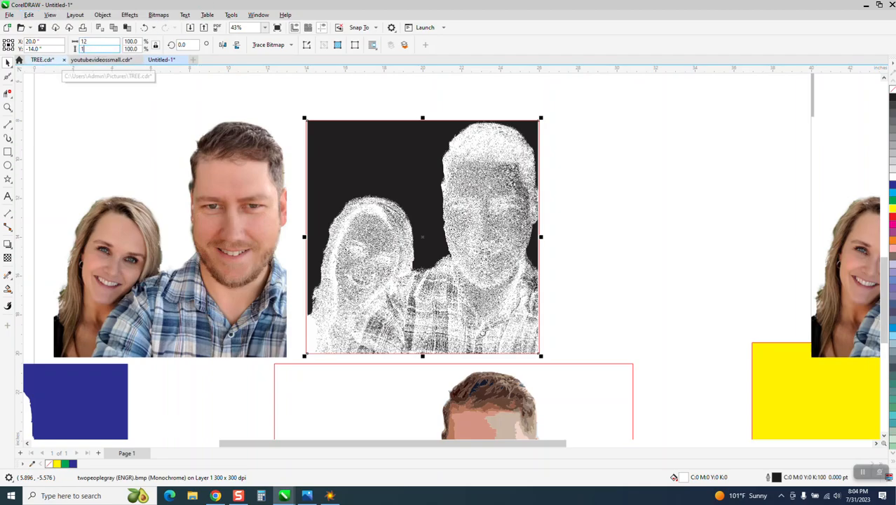
{"action": "type", "text": "2"}
{"action": "key", "text": "Return"}
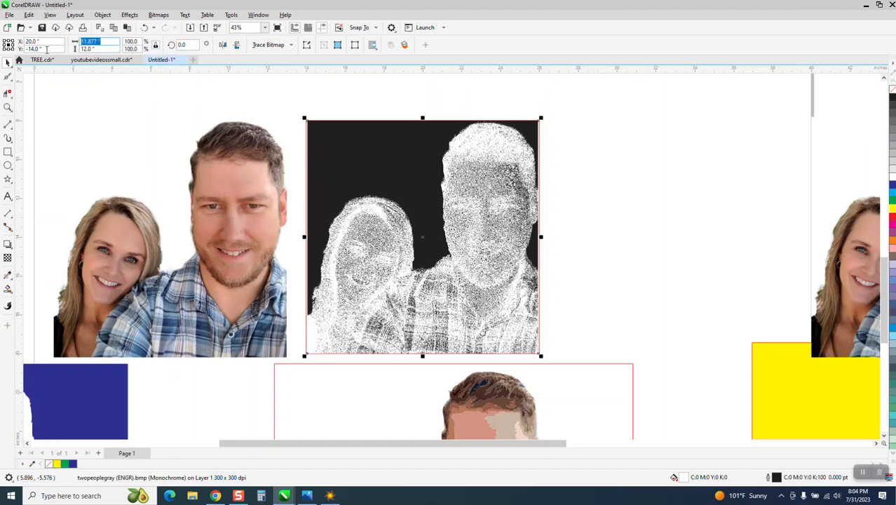
{"action": "type", "text": "12"}
{"action": "key", "text": "Return"}
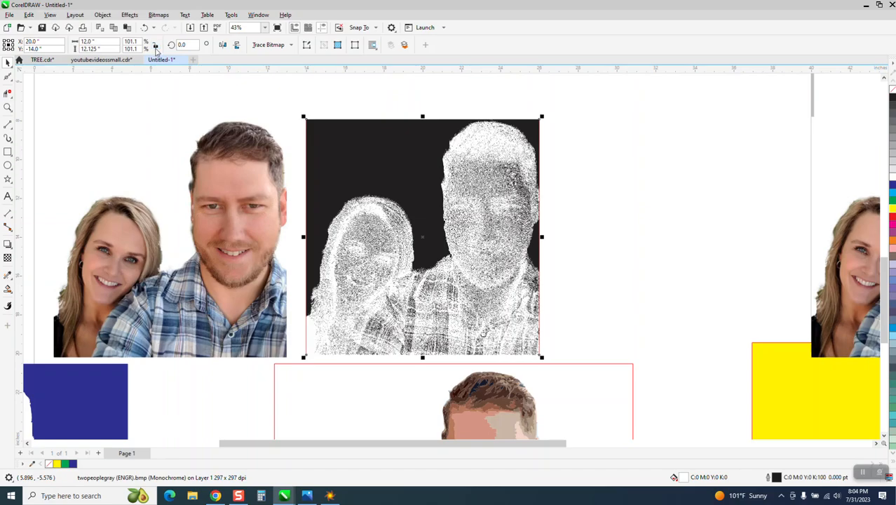
Step: Unlock the engraved bitmap's proportions and set its height to 12 inches
{"action": "left_click_drag", "start_coordinate": [111, 50], "coordinate": [44, 65]}
{"action": "type", "text": "12"}
{"action": "key", "text": "Return"}
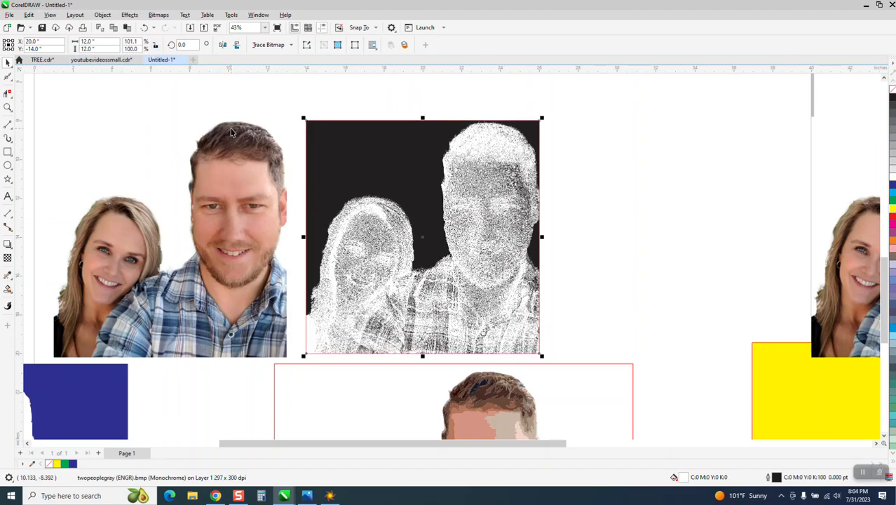
Step: Move the red square 13 inches up, off the engraved bitmap, keeping the bitmap in its original position
{"action": "scroll", "coordinate": [242, 132], "scroll_direction": "down", "scroll_amount": 2}
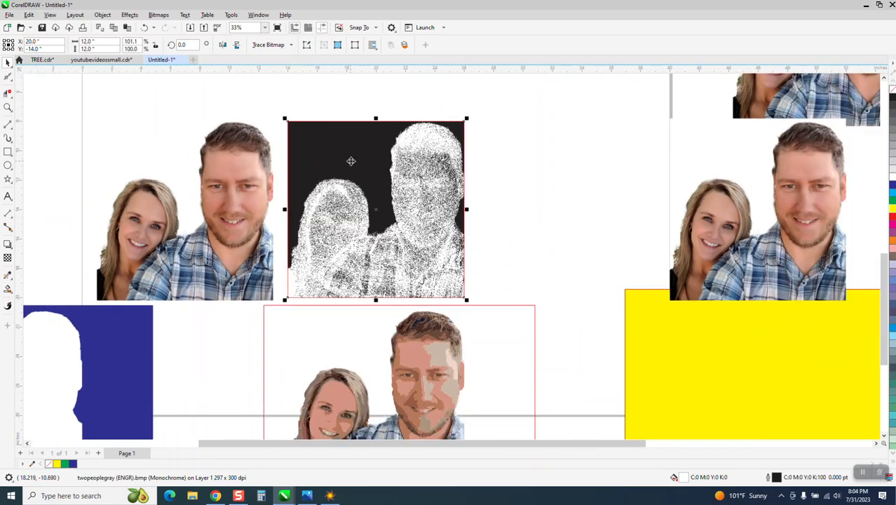
{"action": "scroll", "coordinate": [379, 168], "scroll_direction": "down", "scroll_amount": 2}
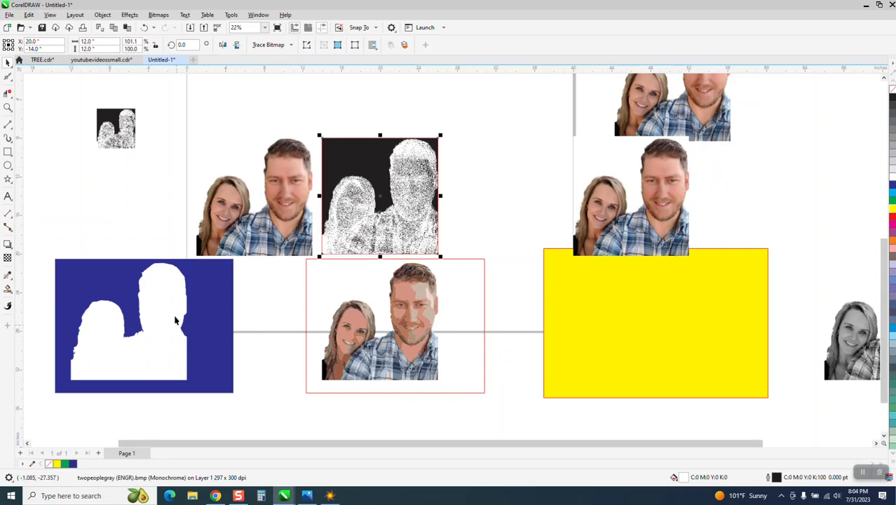
{"action": "left_click_drag", "start_coordinate": [391, 159], "coordinate": [391, 159]}
{"action": "key", "text": "Down"}
{"action": "left_click", "coordinate": [392, 159]}
{"action": "key", "text": "Up"}
{"action": "left_click", "coordinate": [388, 280]}
{"action": "key", "text": "Up"}
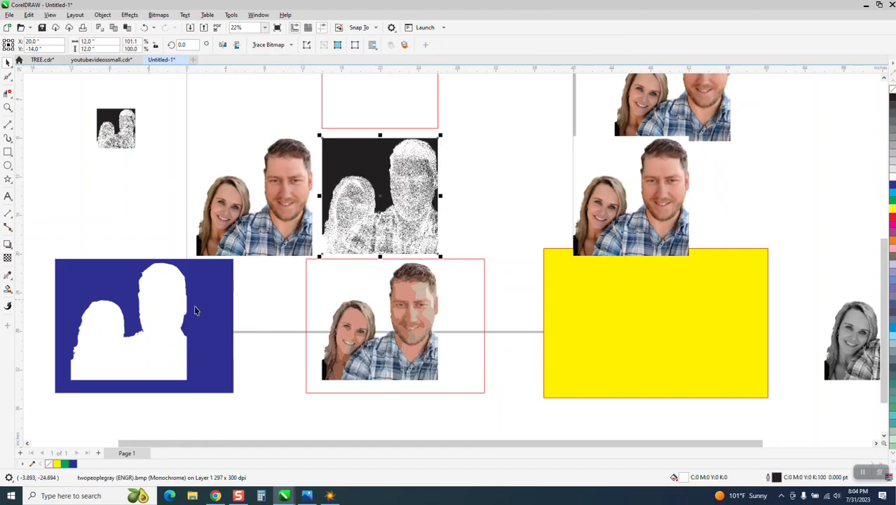
Step: Smart Fill the white silhouette in the blue rectangle with green and move the new shape directly over the engraved bitmap
{"action": "left_click", "coordinate": [7, 289]}
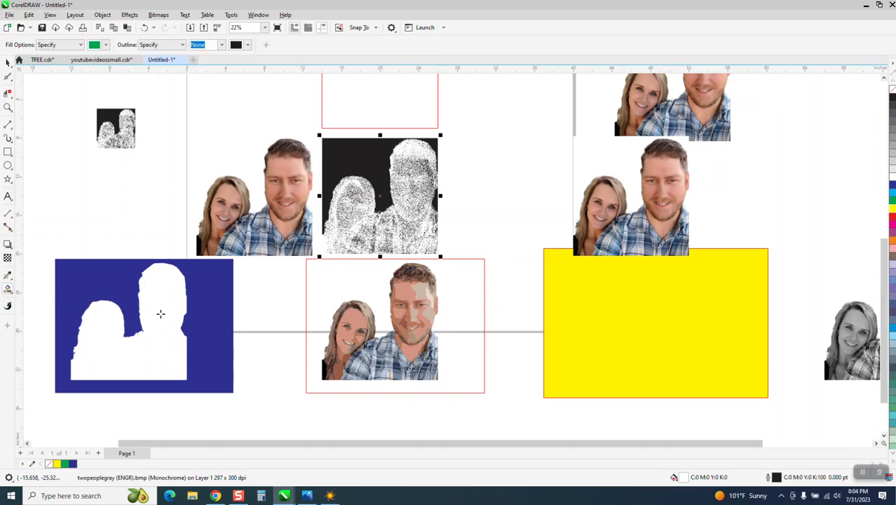
{"action": "left_click", "coordinate": [164, 312]}
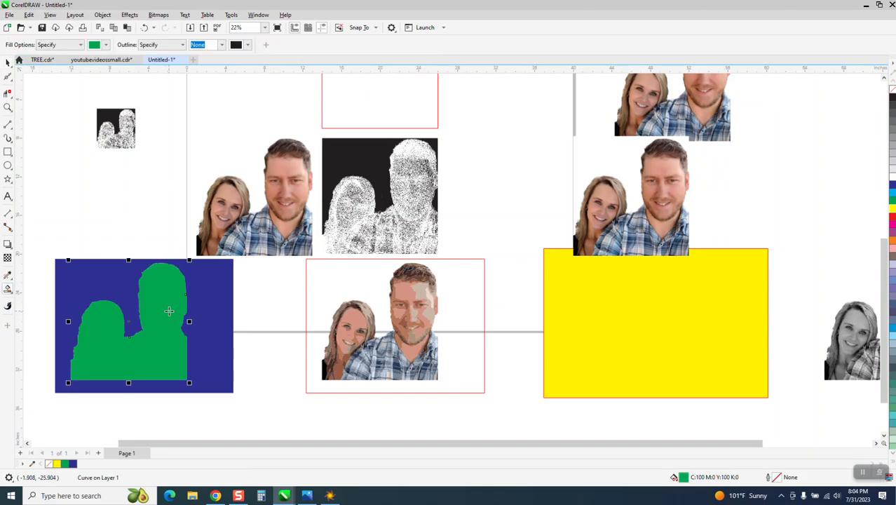
{"action": "key", "text": "Right"}
{"action": "key", "text": "Right"}
{"action": "key", "text": "Up"}
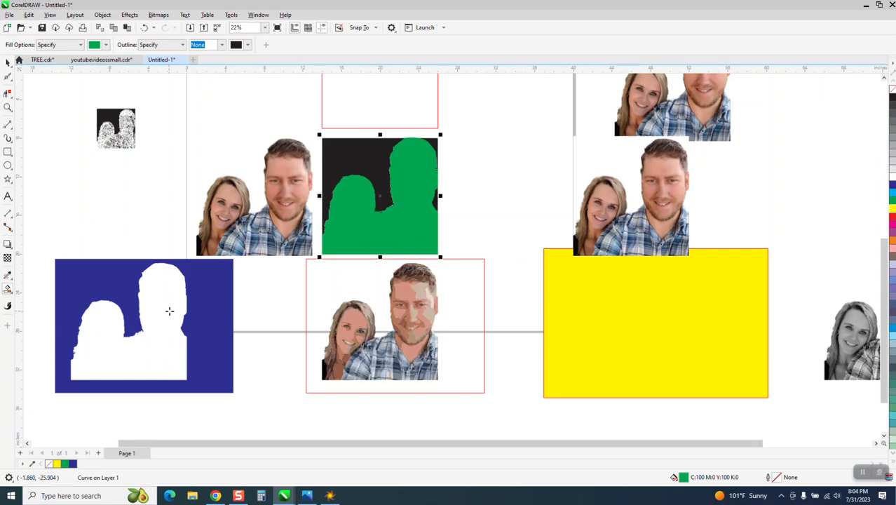
Step: Intersect the green silhouette with the engraved bitmap and move the resulting cutout onto the yellow rectangle, at X 46 and Y -27 inches
{"action": "key", "text": "space"}
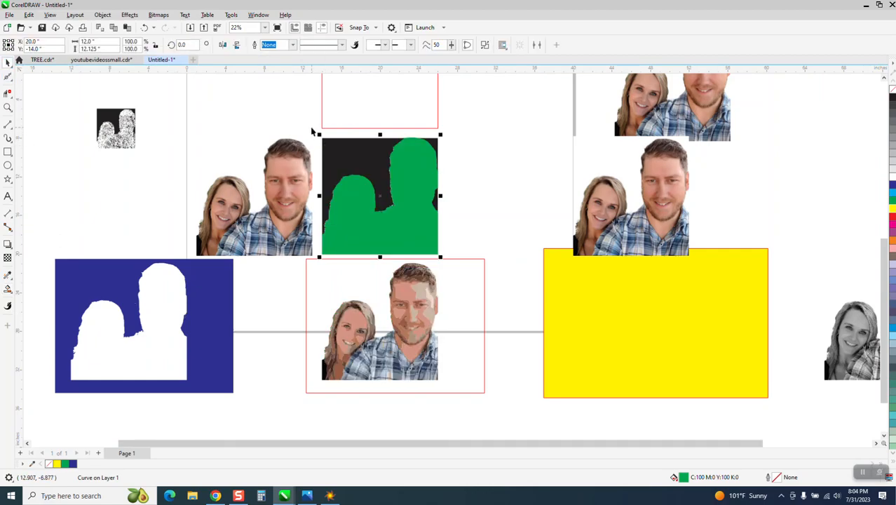
{"action": "left_click_drag", "start_coordinate": [463, 265], "coordinate": [314, 131]}
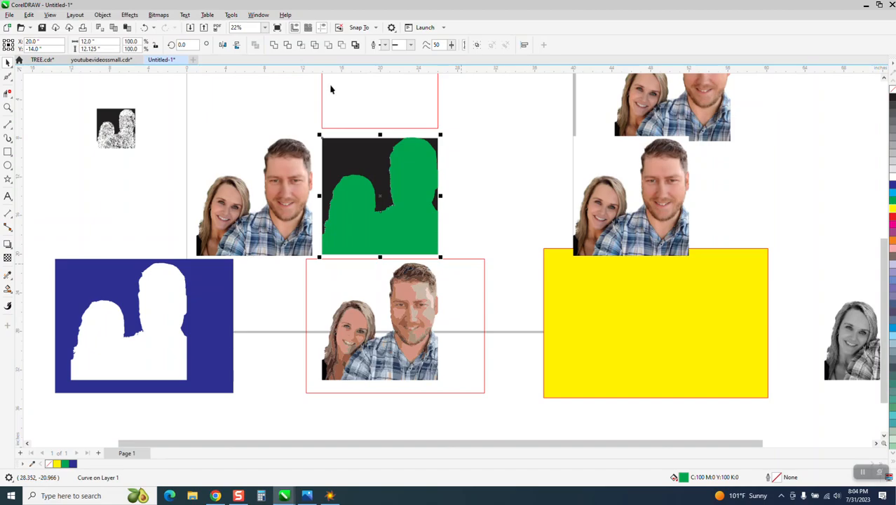
{"action": "left_click", "coordinate": [302, 45]}
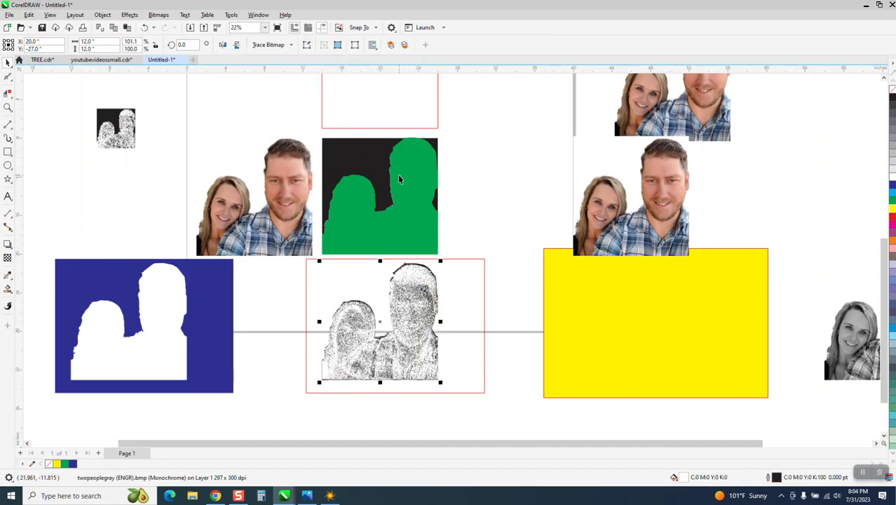
{"action": "key", "text": "Right"}
{"action": "key", "text": "Right"}
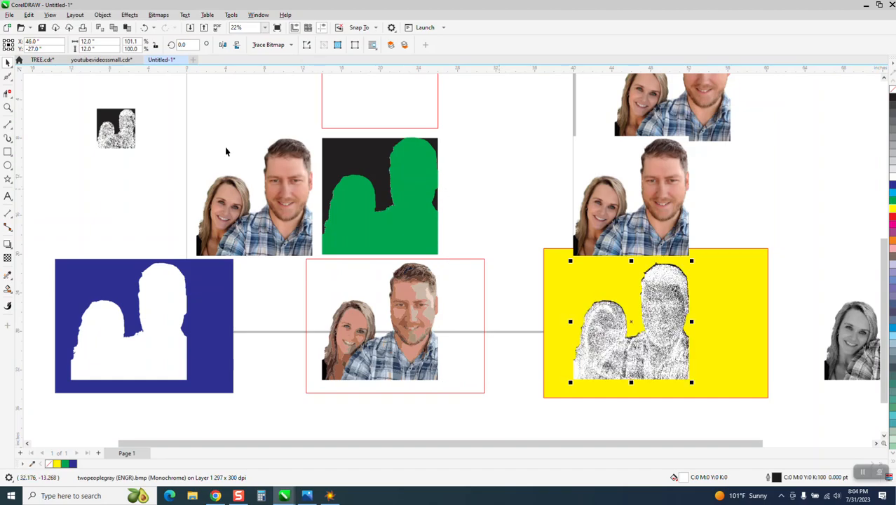
{"action": "left_click", "coordinate": [8, 107]}
{"action": "right_click", "coordinate": [415, 218]}
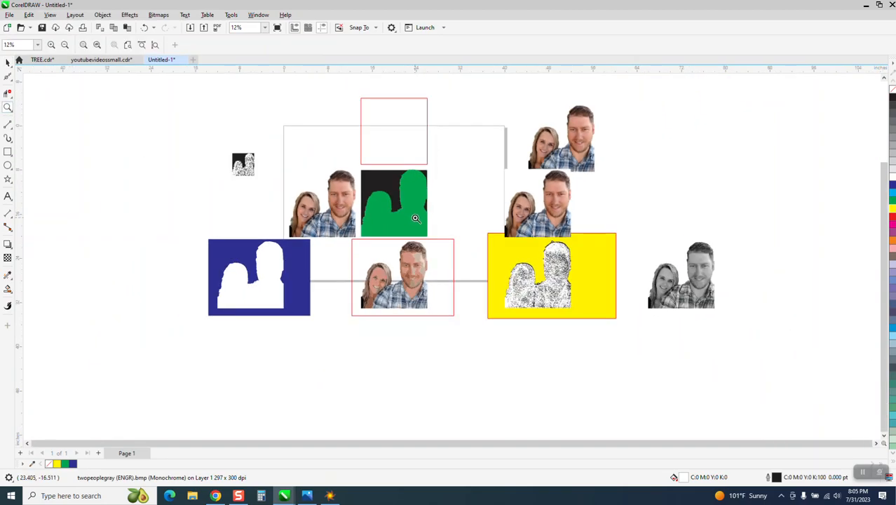
Step: Move the engraved cutout aside, clear of the page, and delete all the other shapes and photos, including the separate grayscale one
{"action": "left_click", "coordinate": [8, 61]}
{"action": "left_click_drag", "start_coordinate": [542, 267], "coordinate": [744, 147]}
{"action": "left_click_drag", "start_coordinate": [194, 95], "coordinate": [665, 369]}
{"action": "key", "text": "Delete"}
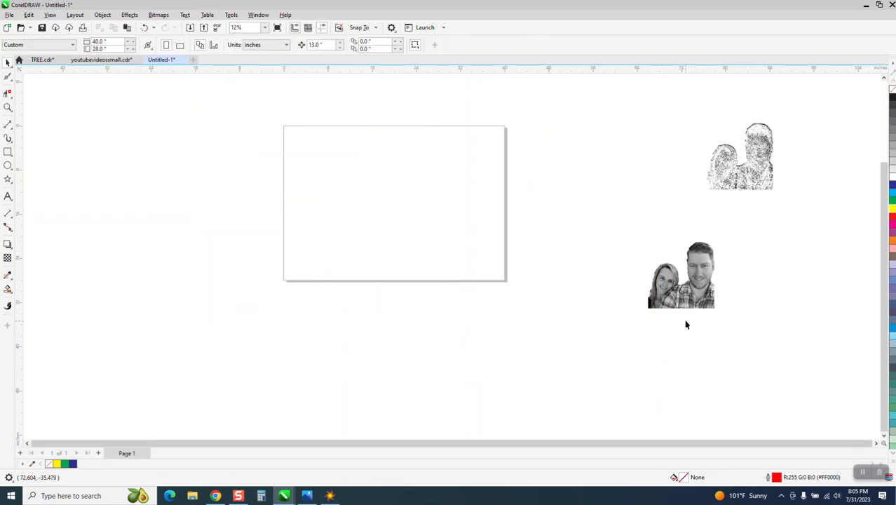
{"action": "left_click", "coordinate": [687, 306]}
{"action": "key", "text": "Delete"}
Step: Center the engraved cutout on the page
{"action": "left_click", "coordinate": [738, 181]}
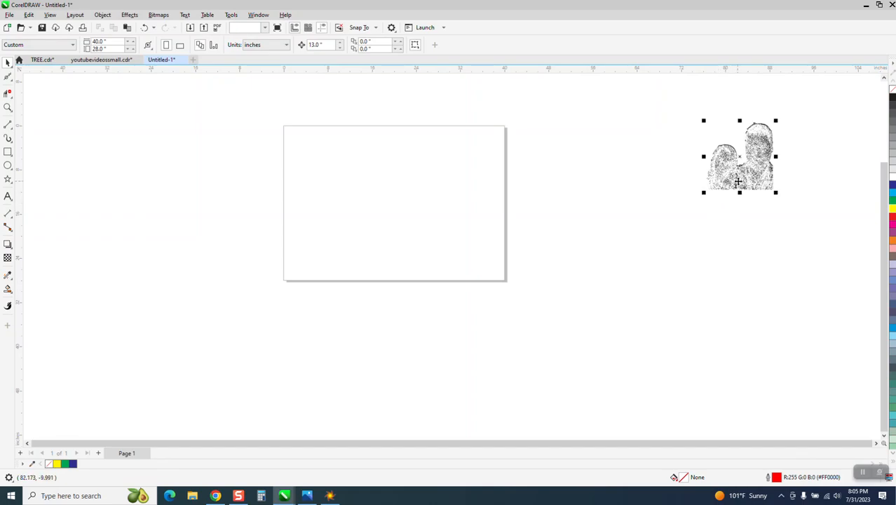
{"action": "key", "text": "p"}
{"action": "left_click", "coordinate": [236, 155]}
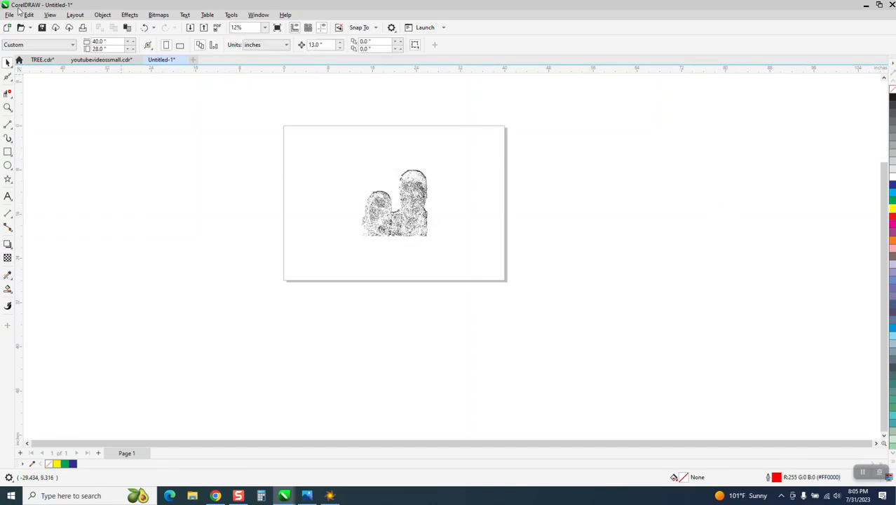
Step: Set the page size to 24 inches wide by 12 inches high
{"action": "left_click", "coordinate": [120, 40]}
{"action": "type", "text": "24"}
{"action": "key", "text": "Tab"}
{"action": "type", "text": "12"}
{"action": "key", "text": "Return"}
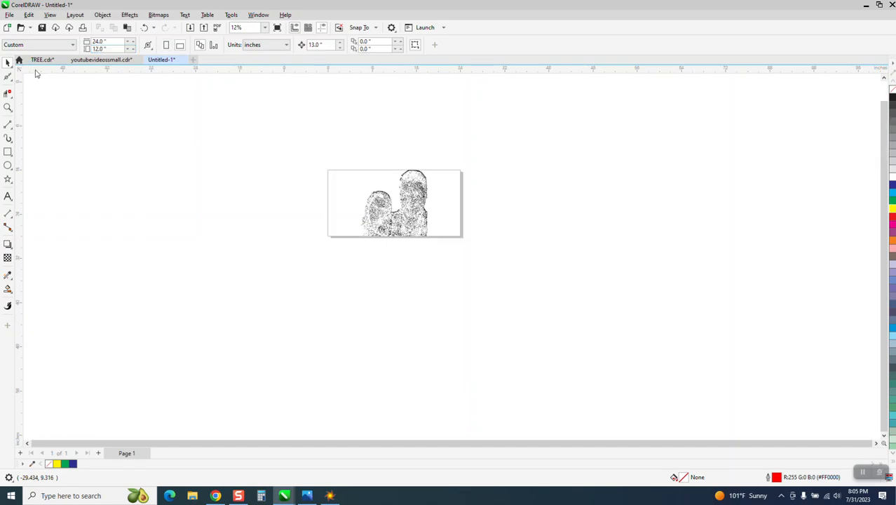
Step: Examine the man's hair, forehead and black outline in the engraved cutout up close
{"action": "left_click", "coordinate": [8, 108]}
{"action": "left_click_drag", "start_coordinate": [259, 154], "coordinate": [583, 300]}
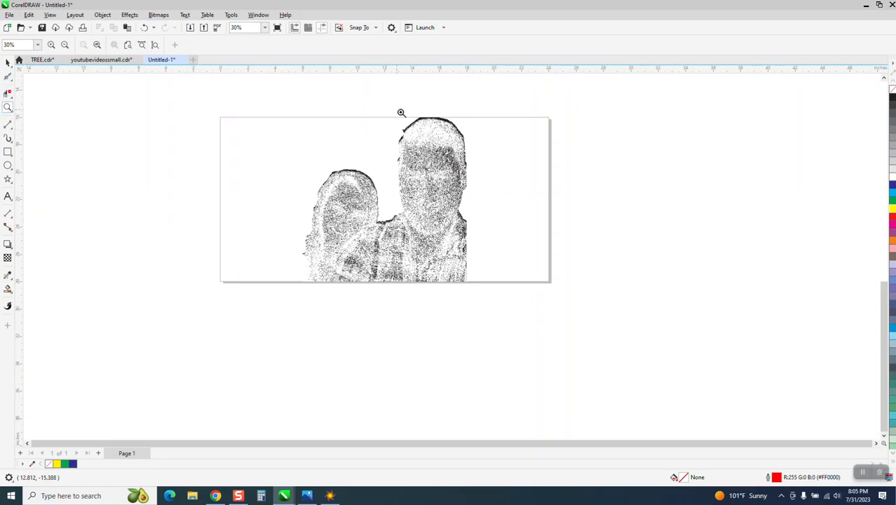
{"action": "left_click_drag", "start_coordinate": [400, 113], "coordinate": [484, 149]}
{"action": "scroll", "coordinate": [284, 179], "scroll_direction": "down", "scroll_amount": 1}
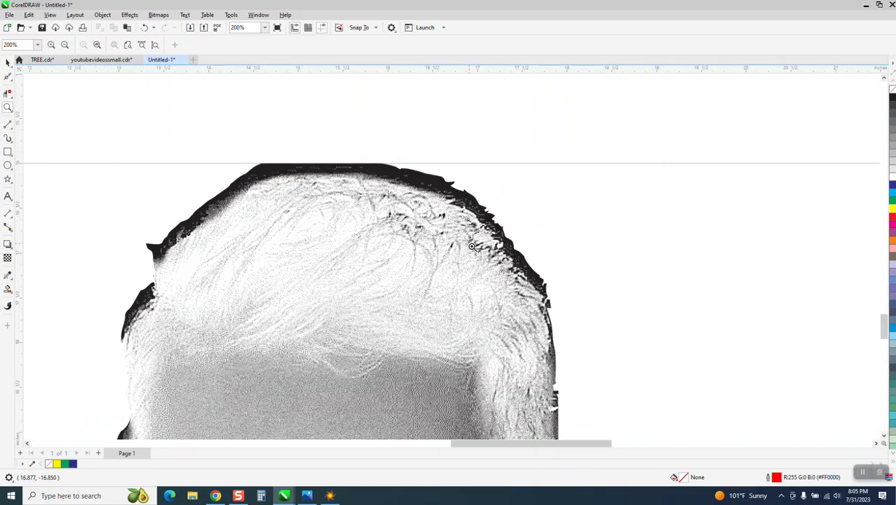
{"action": "scroll", "coordinate": [230, 235], "scroll_direction": "down", "scroll_amount": 4}
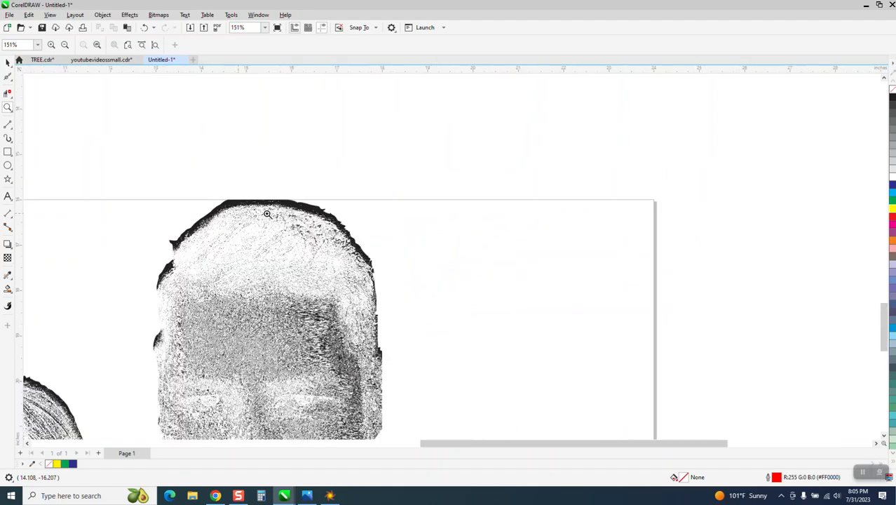
{"action": "scroll", "coordinate": [301, 222], "scroll_direction": "down", "scroll_amount": 1}
{"action": "scroll", "coordinate": [326, 257], "scroll_direction": "down", "scroll_amount": 4}
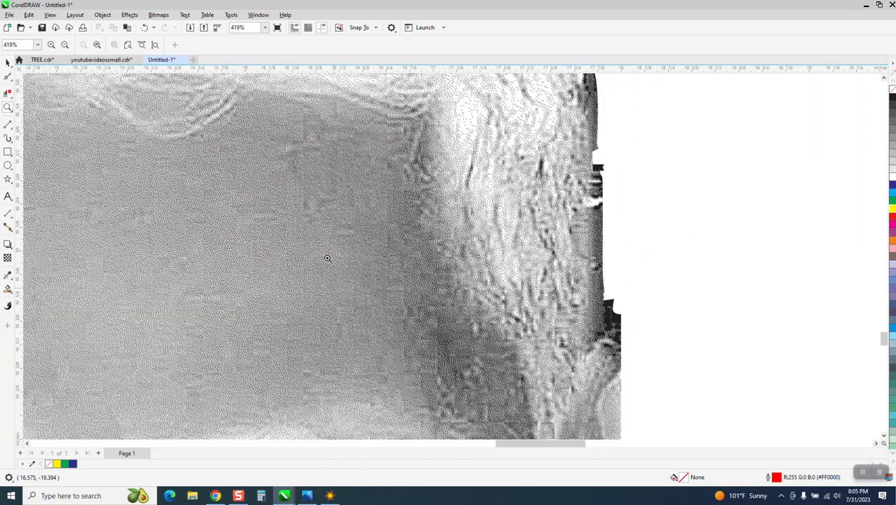
{"action": "scroll", "coordinate": [326, 233], "scroll_direction": "down", "scroll_amount": 2}
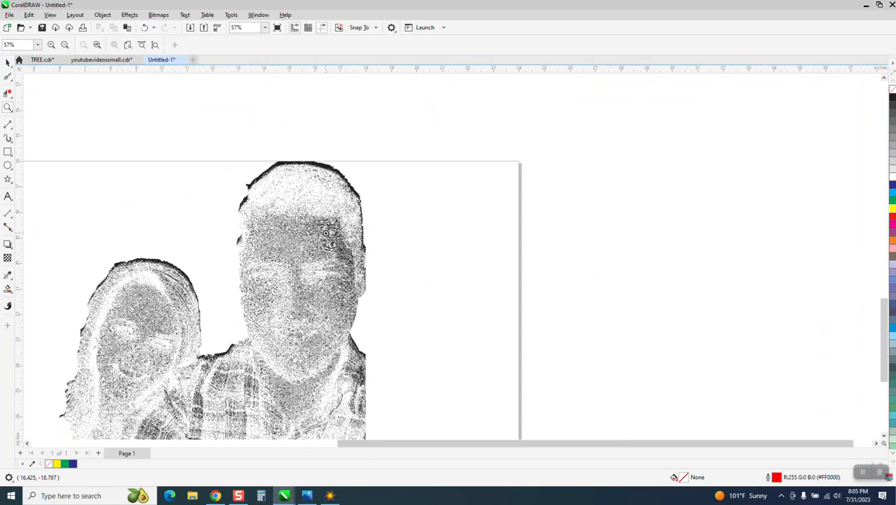
{"action": "left_click", "coordinate": [7, 62]}
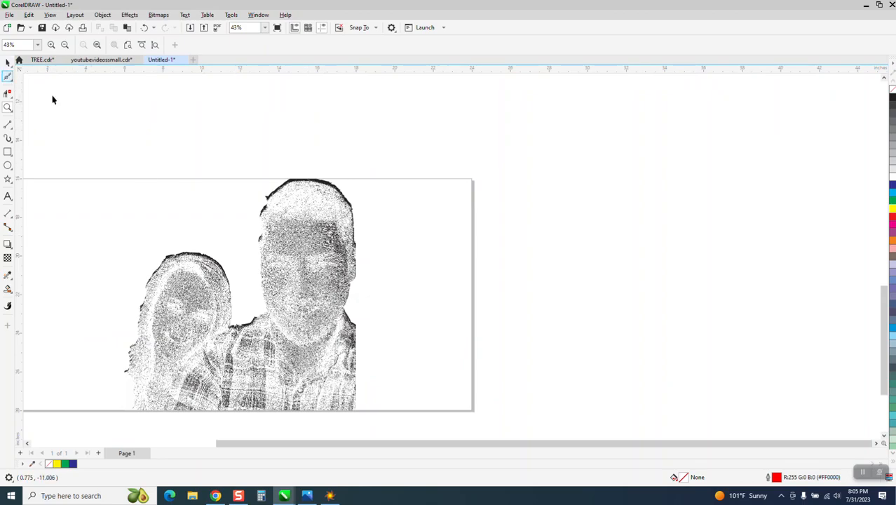
{"action": "scroll", "coordinate": [471, 237], "scroll_direction": "down", "scroll_amount": 1}
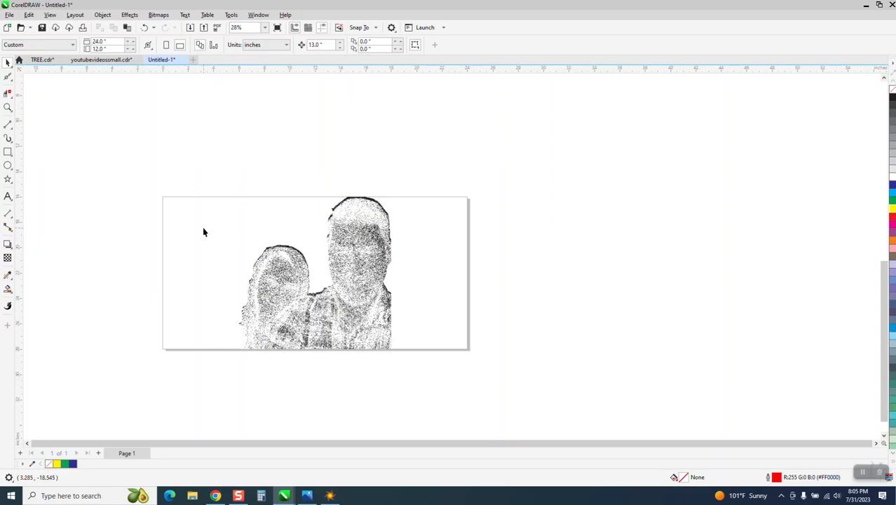
Step: Draw a rectangle, set its size to 12 by 12 inches and center it on the page over the cutout
{"action": "left_click", "coordinate": [7, 151]}
{"action": "left_click_drag", "start_coordinate": [172, 155], "coordinate": [156, 287]}
{"action": "left_click_drag", "start_coordinate": [113, 41], "coordinate": [42, 46]}
{"action": "type", "text": "12"}
{"action": "key", "text": "Return"}
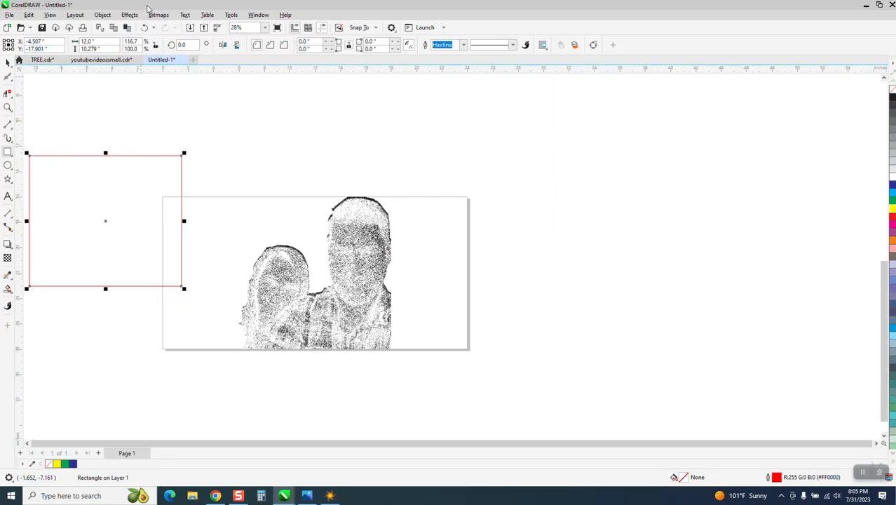
{"action": "key", "text": "Tab"}
{"action": "type", "text": "12"}
{"action": "key", "text": "Return"}
{"action": "key", "text": "p"}
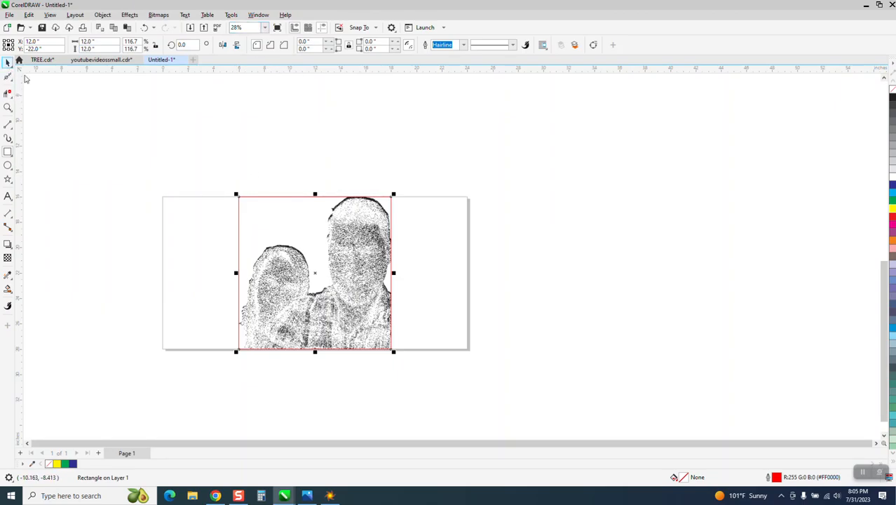
Step: Move the cutout and red square together to the page's upper-left corner, at X 6 and Y -22 inches, and delete the square
{"action": "left_click_drag", "start_coordinate": [214, 195], "coordinate": [418, 367]}
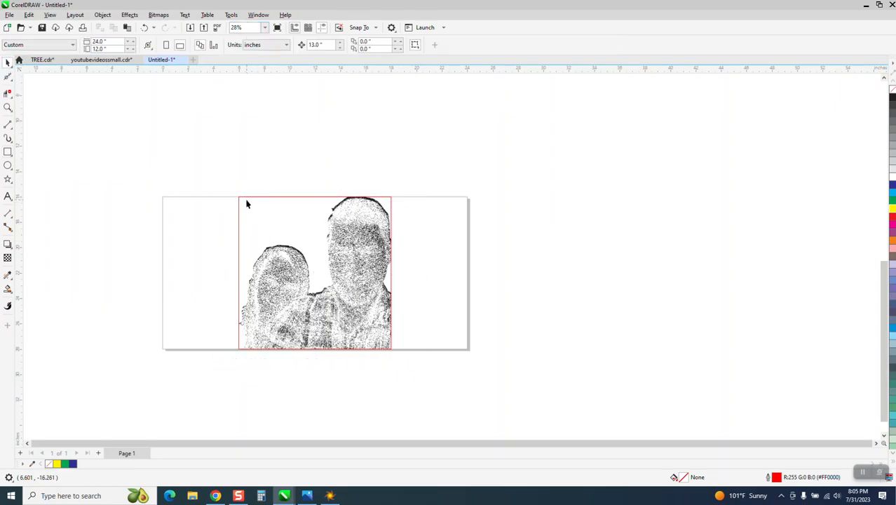
{"action": "left_click_drag", "start_coordinate": [227, 183], "coordinate": [435, 394]}
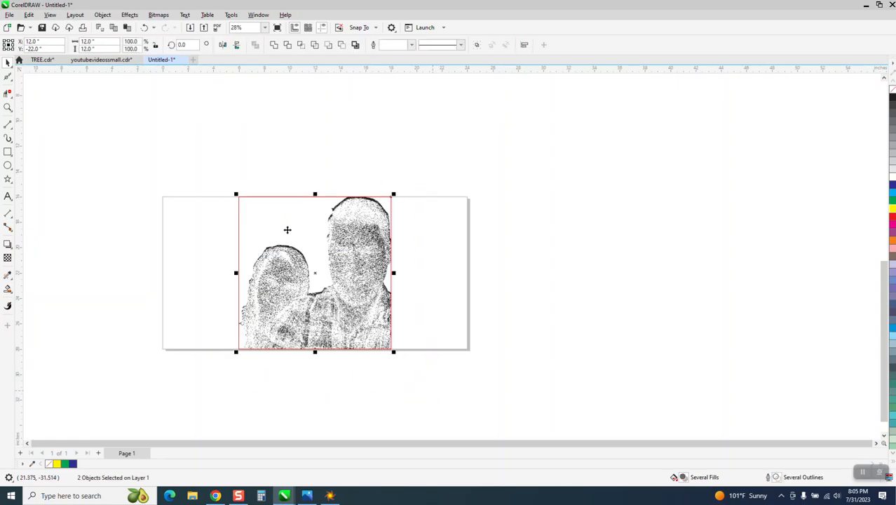
{"action": "left_click_drag", "start_coordinate": [236, 194], "coordinate": [162, 197]}
{"action": "left_click", "coordinate": [208, 190]}
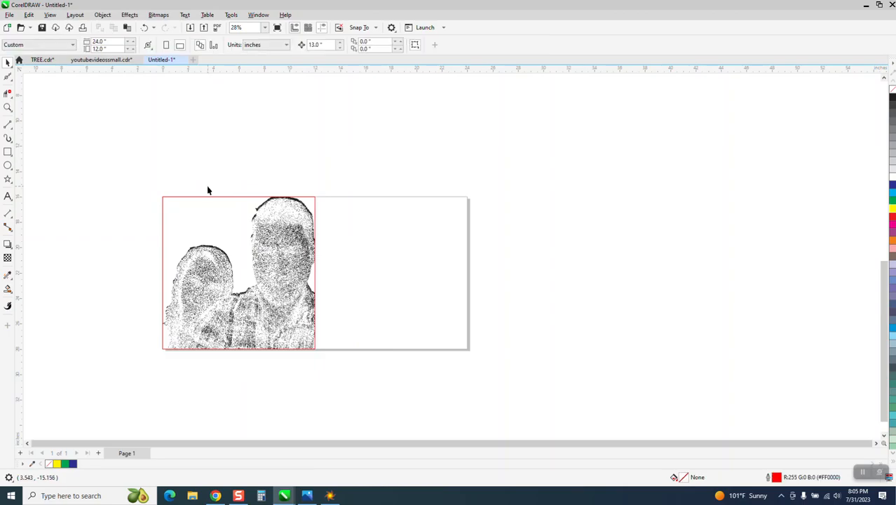
{"action": "left_click", "coordinate": [223, 198]}
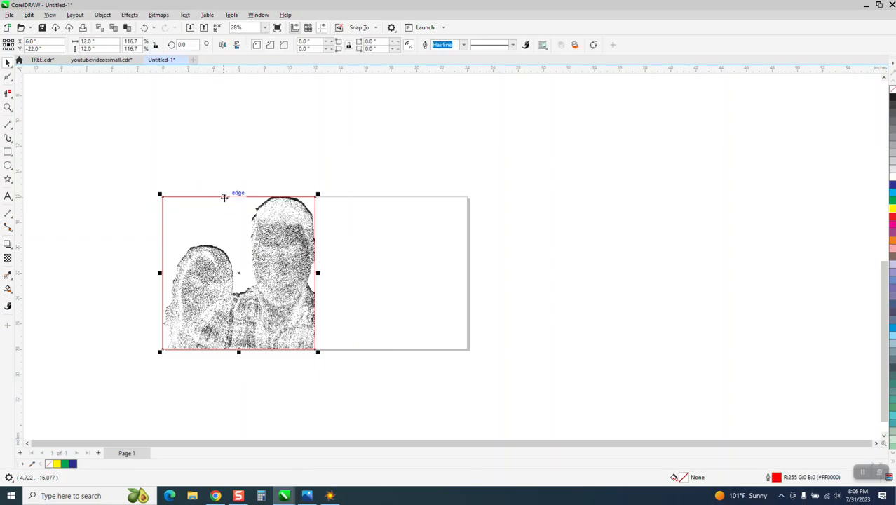
{"action": "key", "text": "Delete"}
Step: Draw a rectangle about 23.6 by 15.8 inches around the cutout, fill it yellow and send it to the back of the page
{"action": "left_click", "coordinate": [7, 152]}
{"action": "left_click_drag", "start_coordinate": [116, 168], "coordinate": [421, 372]}
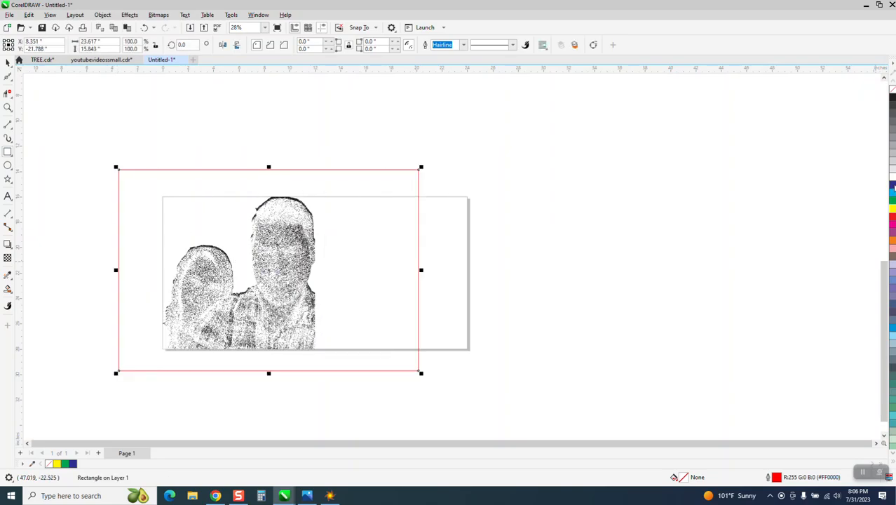
{"action": "left_click", "coordinate": [893, 211]}
{"action": "left_click", "coordinate": [102, 15]}
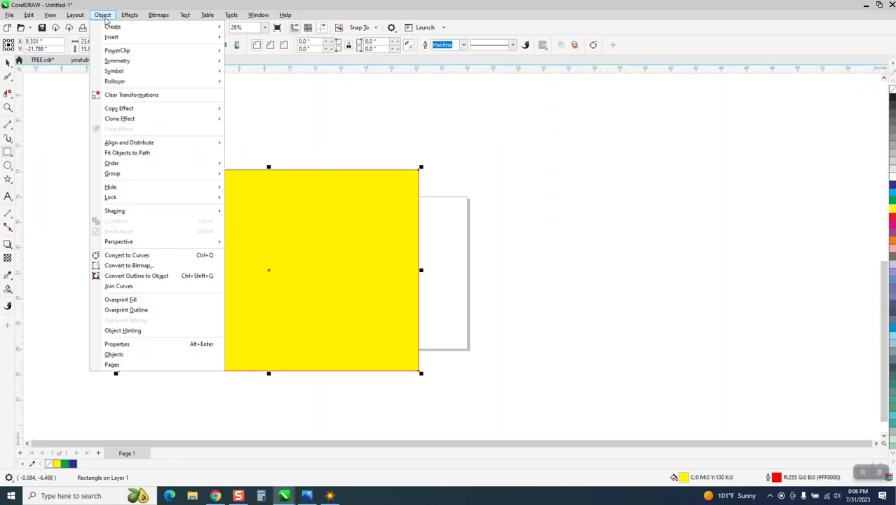
{"action": "mouse_move", "coordinate": [116, 163]}
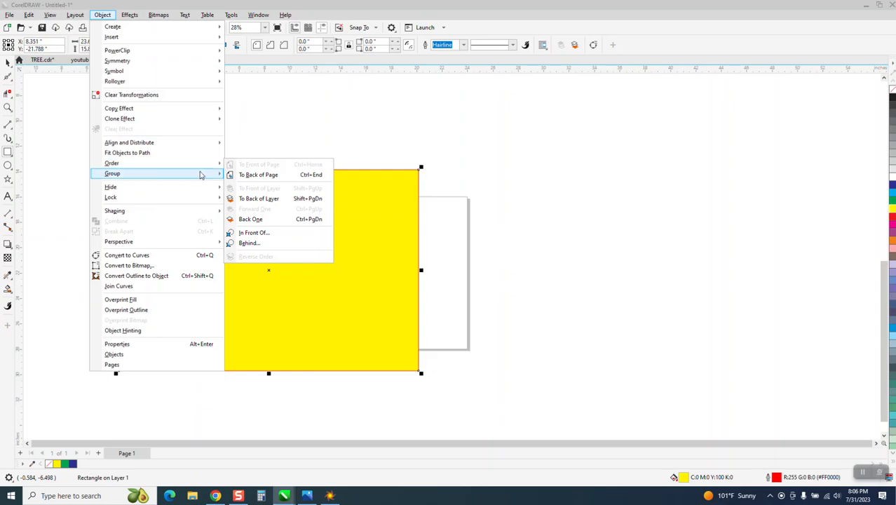
{"action": "left_click", "coordinate": [258, 175]}
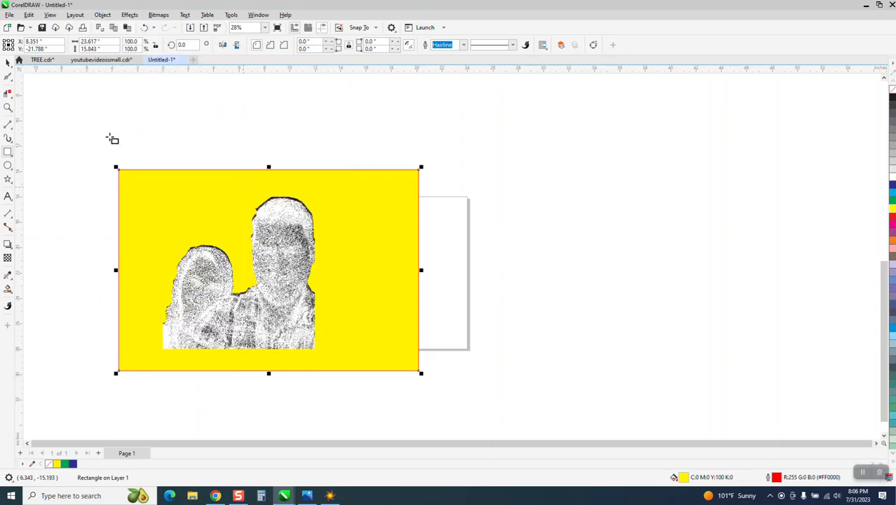
Step: Inspect the edge of the man's hair against the yellow rectangle for leftover background
{"action": "left_click", "coordinate": [8, 108]}
{"action": "left_click_drag", "start_coordinate": [334, 245], "coordinate": [333, 246]}
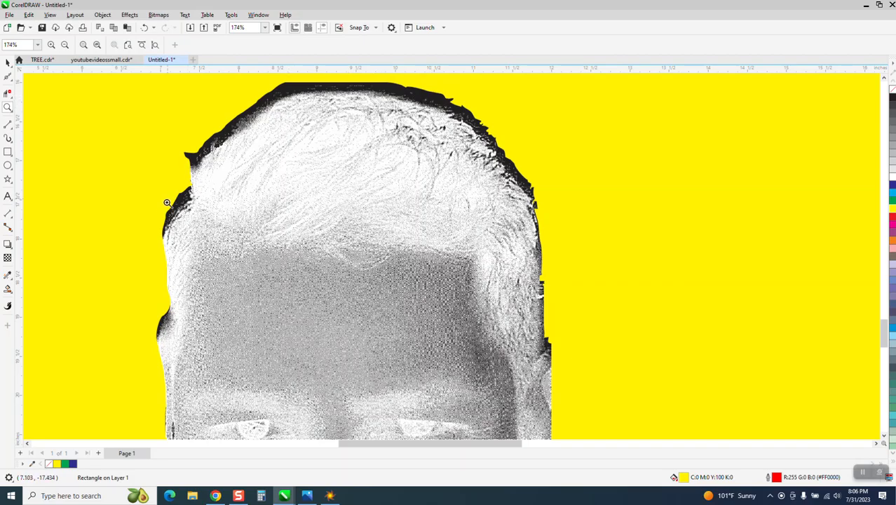
{"action": "scroll", "coordinate": [218, 308], "scroll_direction": "down", "scroll_amount": 1}
{"action": "scroll", "coordinate": [347, 258], "scroll_direction": "down", "scroll_amount": 1}
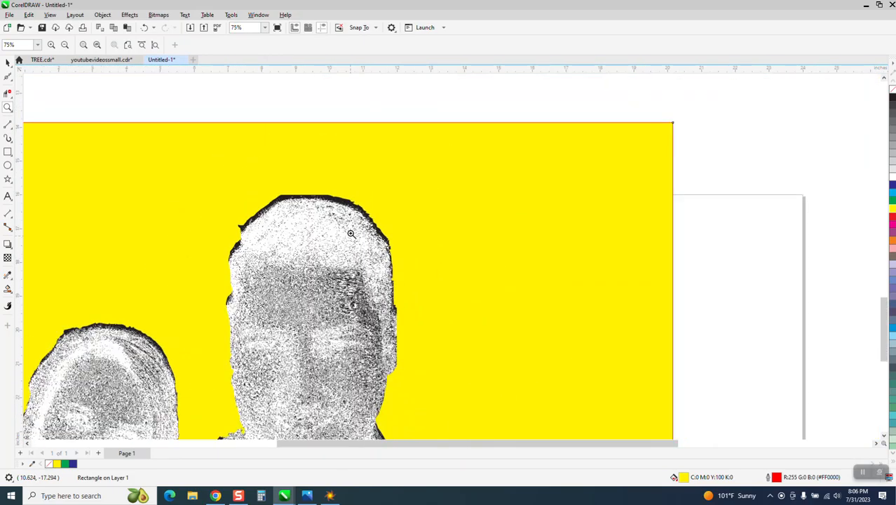
{"action": "scroll", "coordinate": [345, 216], "scroll_direction": "up", "scroll_amount": 5}
{"action": "scroll", "coordinate": [356, 229], "scroll_direction": "down", "scroll_amount": 3}
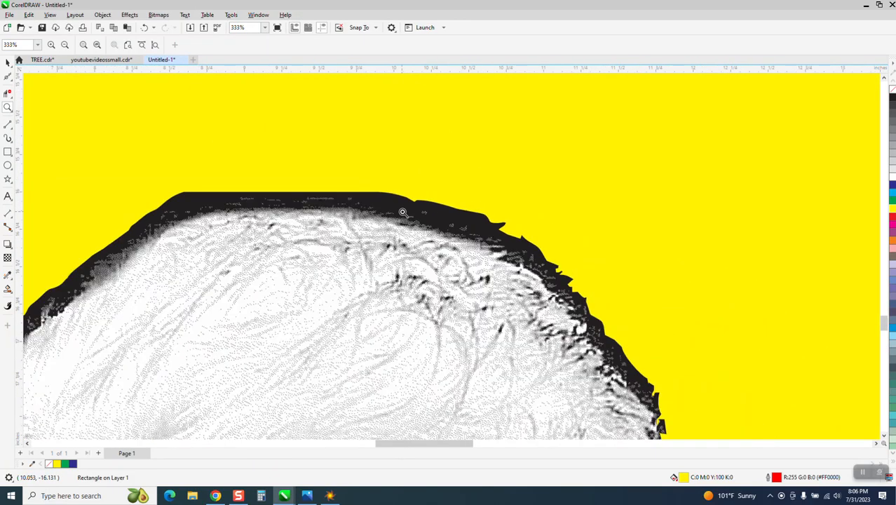
{"action": "scroll", "coordinate": [403, 212], "scroll_direction": "down", "scroll_amount": 5}
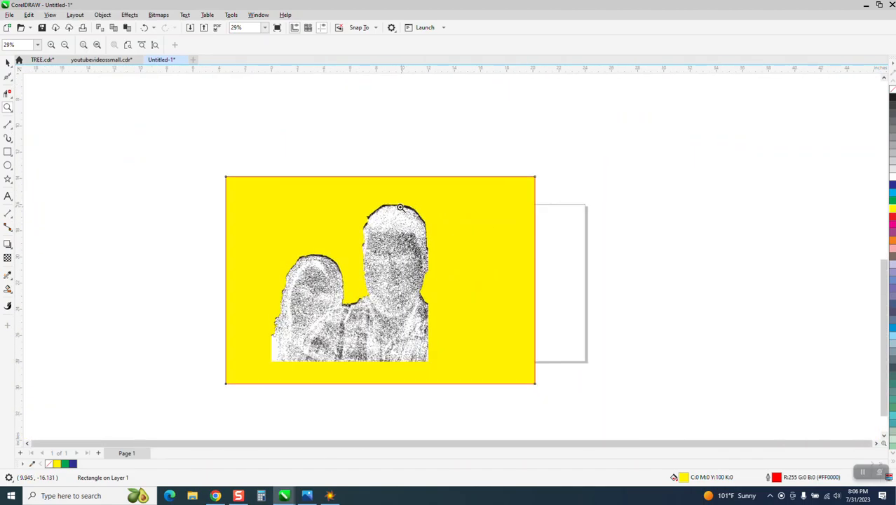
Step: Move the cutout off the page to about X -12.4 and Y -21.3 inches, and delete the yellow rectangle
{"action": "left_click", "coordinate": [8, 62]}
{"action": "left_click", "coordinate": [665, 204]}
{"action": "left_click_drag", "start_coordinate": [383, 262], "coordinate": [164, 245]}
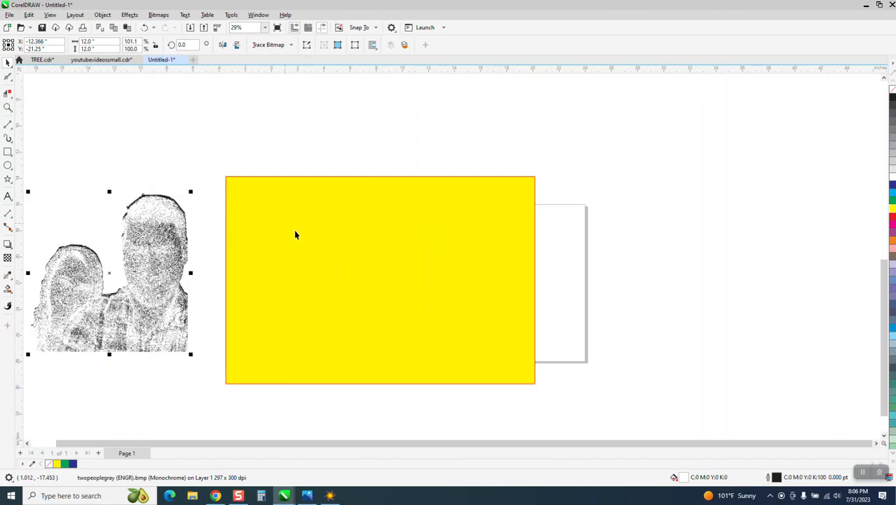
{"action": "left_click_drag", "start_coordinate": [294, 229], "coordinate": [587, 272]}
{"action": "key", "text": "Delete"}
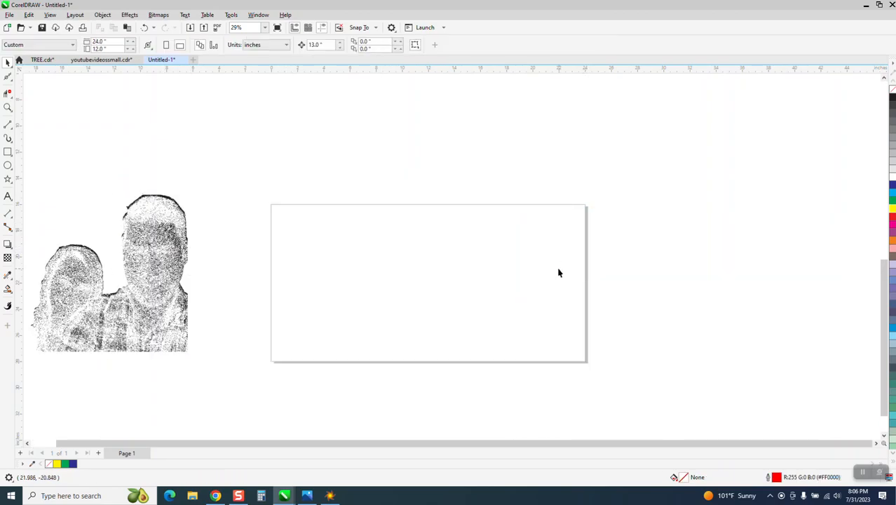
Step: Inspect both faces in the engraved cutout up close
{"action": "left_click", "coordinate": [8, 107]}
{"action": "left_click_drag", "start_coordinate": [96, 228], "coordinate": [114, 251]}
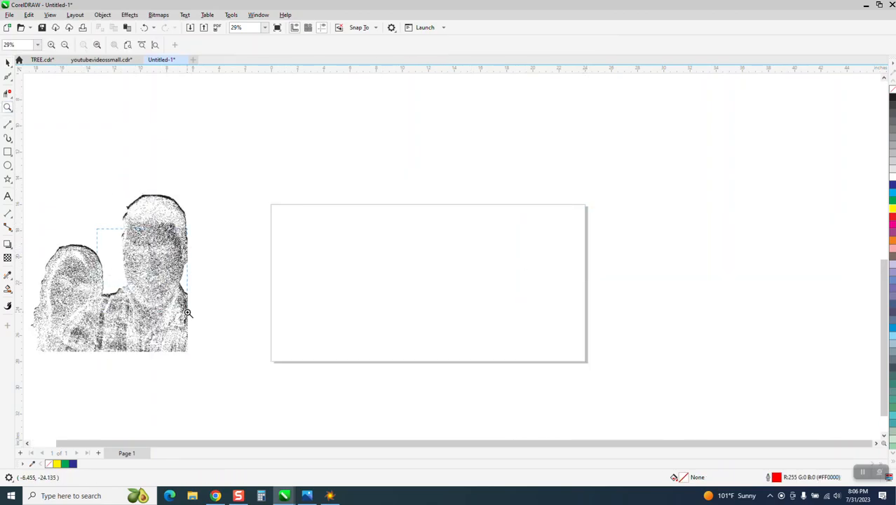
{"action": "left_click_drag", "start_coordinate": [187, 313], "coordinate": [187, 313]}
{"action": "scroll", "coordinate": [304, 283], "scroll_direction": "down", "scroll_amount": 1}
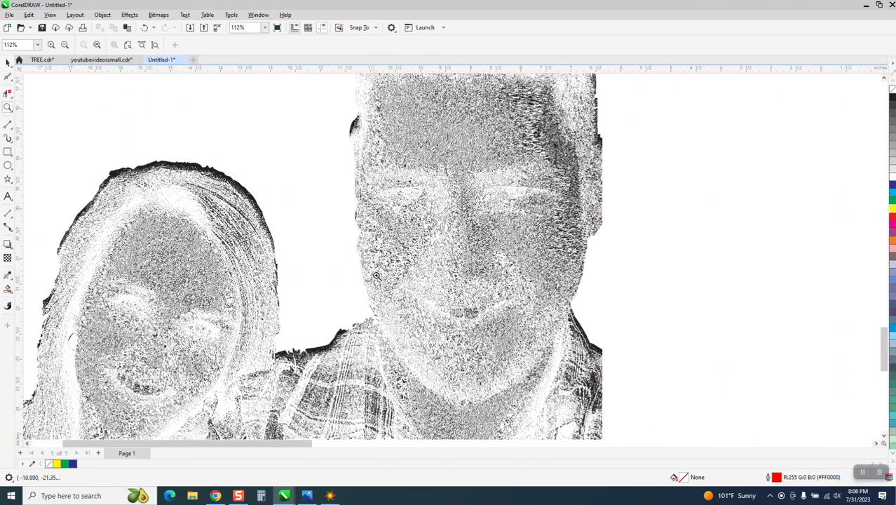
{"action": "scroll", "coordinate": [396, 269], "scroll_direction": "down", "scroll_amount": 6}
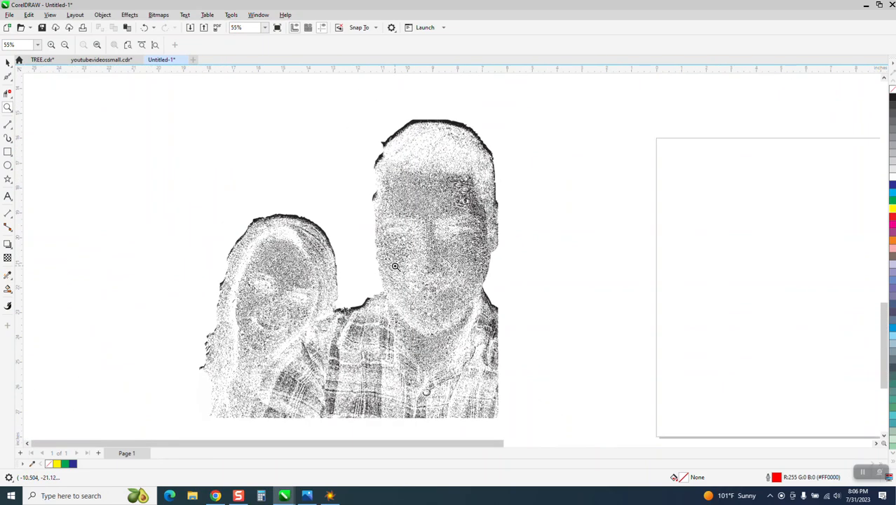
{"action": "left_click", "coordinate": [7, 63]}
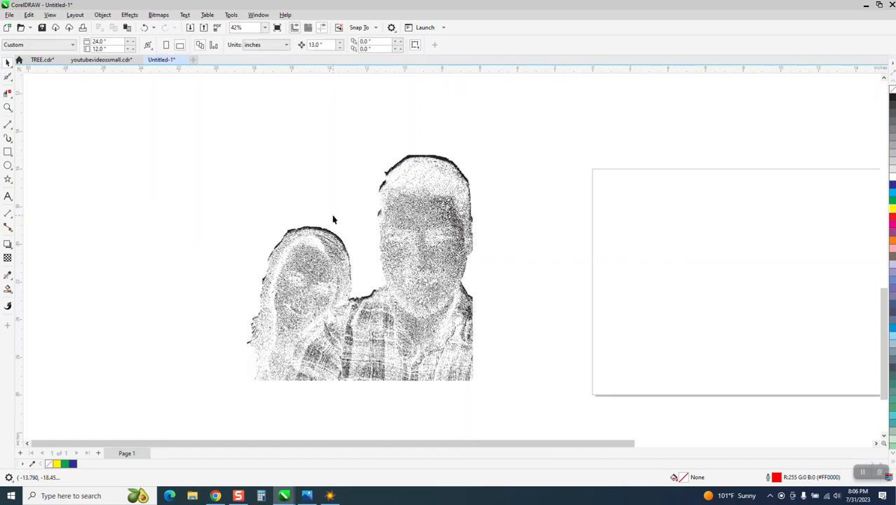
Step: Duplicate the cutout 13 inches to the right and crop the copy to about 3.75 by 3.53 inches over the woman's face
{"action": "left_click", "coordinate": [337, 247]}
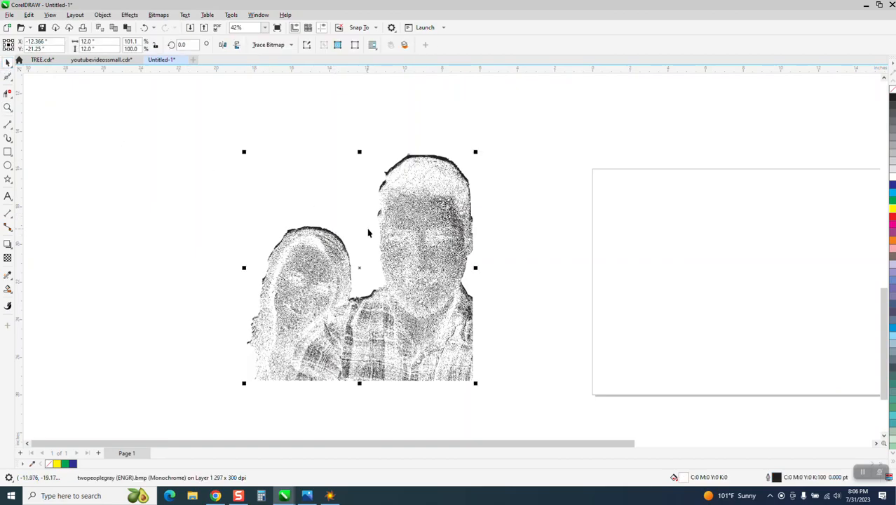
{"action": "key", "text": "ctrl+d"}
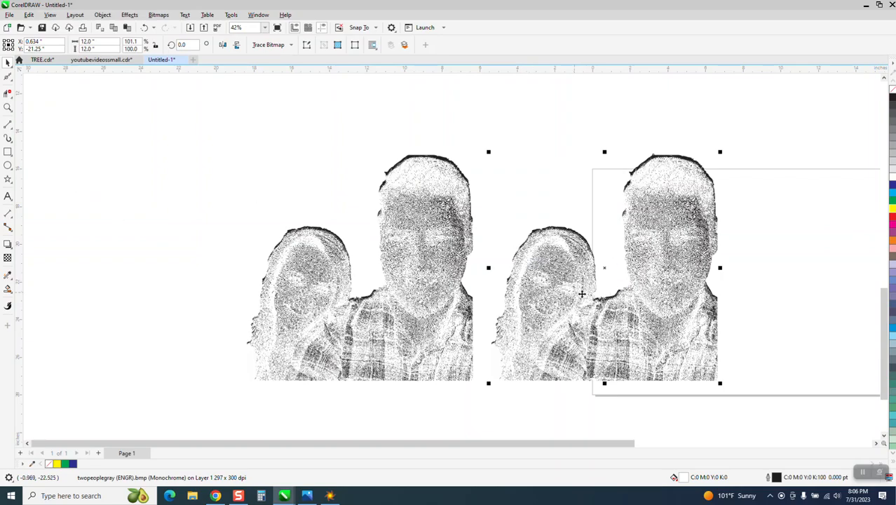
{"action": "left_click", "coordinate": [9, 93]}
{"action": "left_click", "coordinate": [35, 94]}
{"action": "left_click_drag", "start_coordinate": [525, 264], "coordinate": [594, 329]}
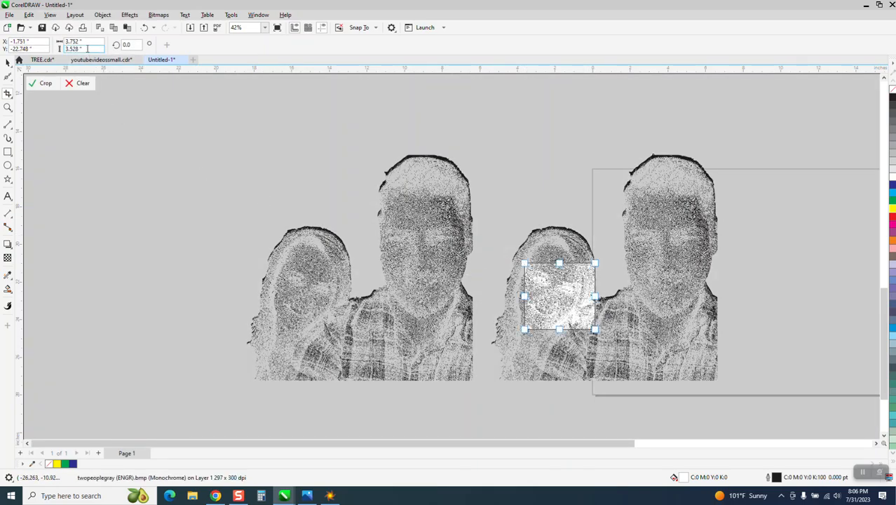
{"action": "left_click", "coordinate": [44, 84]}
Step: Move the cropped face piece into the page's upper-left corner, at about X 1.9 and Y -17.7 inches
{"action": "left_click", "coordinate": [8, 63]}
{"action": "left_click", "coordinate": [538, 280]}
{"action": "left_click_drag", "start_coordinate": [561, 294], "coordinate": [628, 201]}
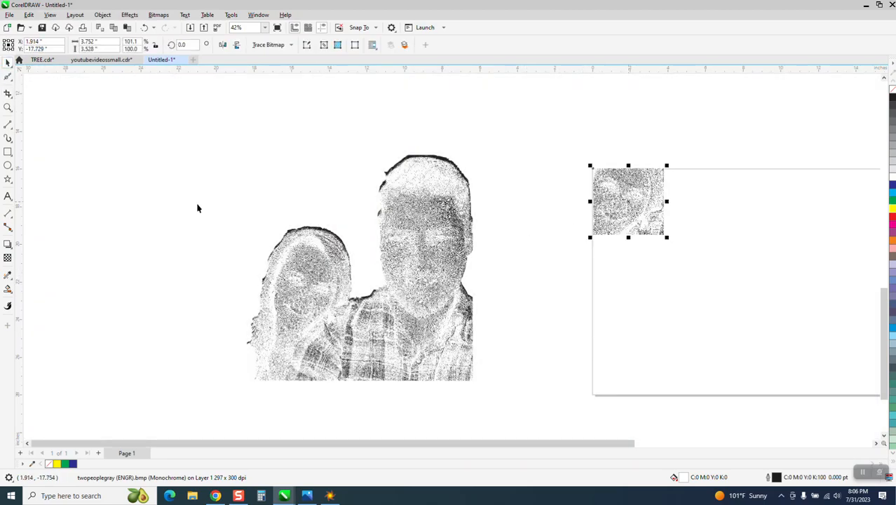
Step: Examine the cropped face piece up close, including the hair and plaid shirt detail at its lower-right corner
{"action": "left_click", "coordinate": [8, 107]}
{"action": "left_click_drag", "start_coordinate": [576, 162], "coordinate": [702, 234]}
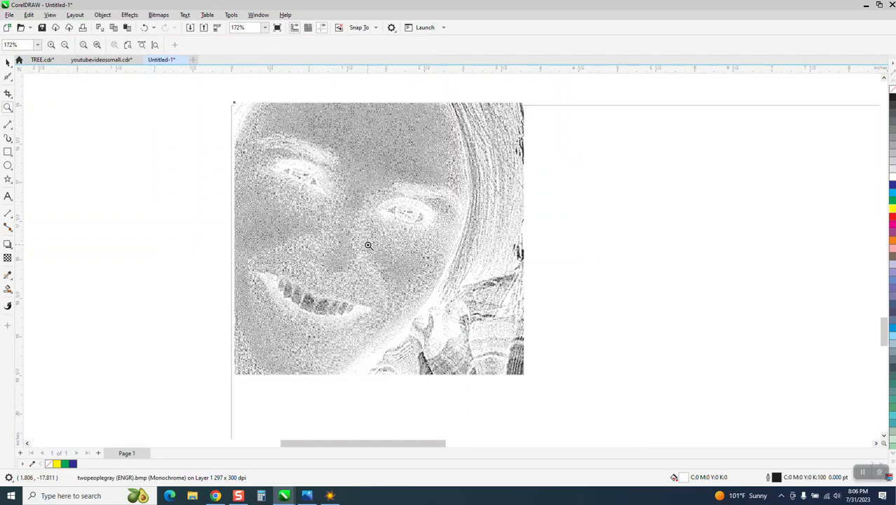
{"action": "scroll", "coordinate": [347, 234], "scroll_direction": "down", "scroll_amount": 1}
{"action": "scroll", "coordinate": [560, 373], "scroll_direction": "up", "scroll_amount": 3}
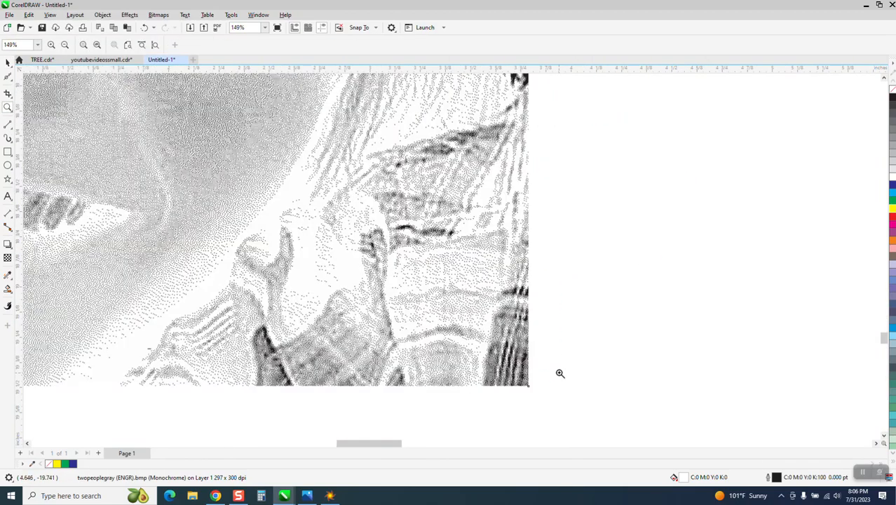
{"action": "scroll", "coordinate": [475, 314], "scroll_direction": "down", "scroll_amount": 3}
{"action": "scroll", "coordinate": [458, 289], "scroll_direction": "down", "scroll_amount": 2}
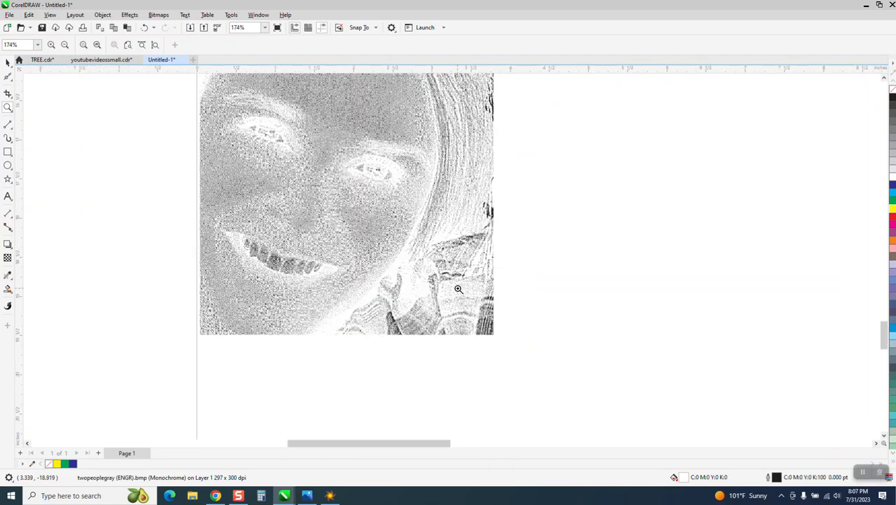
{"action": "scroll", "coordinate": [342, 298], "scroll_direction": "up", "scroll_amount": 3}
{"action": "scroll", "coordinate": [338, 298], "scroll_direction": "down", "scroll_amount": 3}
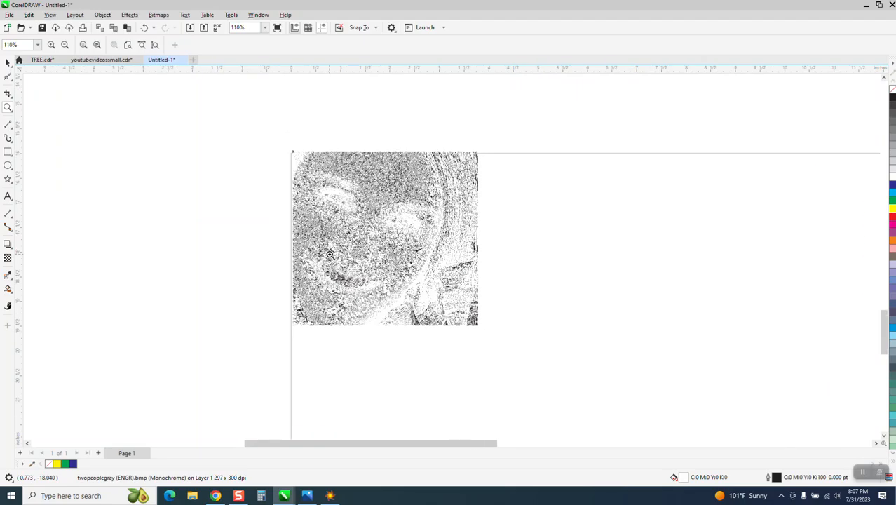
Step: Examine the individual engraving dots around the nose, and compare the face piece with the full cutout and page
{"action": "scroll", "coordinate": [350, 234], "scroll_direction": "up", "scroll_amount": 4}
{"action": "scroll", "coordinate": [471, 284], "scroll_direction": "up", "scroll_amount": 5}
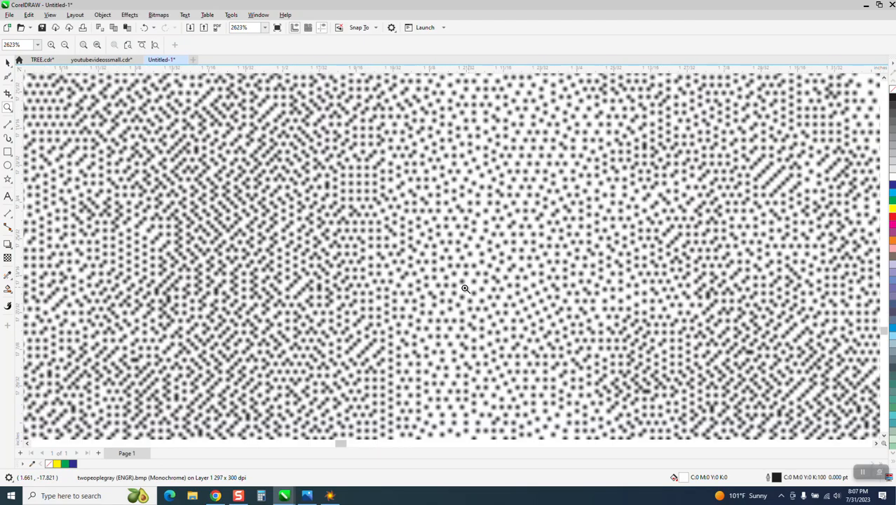
{"action": "scroll", "coordinate": [424, 302], "scroll_direction": "up", "scroll_amount": 1}
{"action": "scroll", "coordinate": [421, 302], "scroll_direction": "down", "scroll_amount": 3}
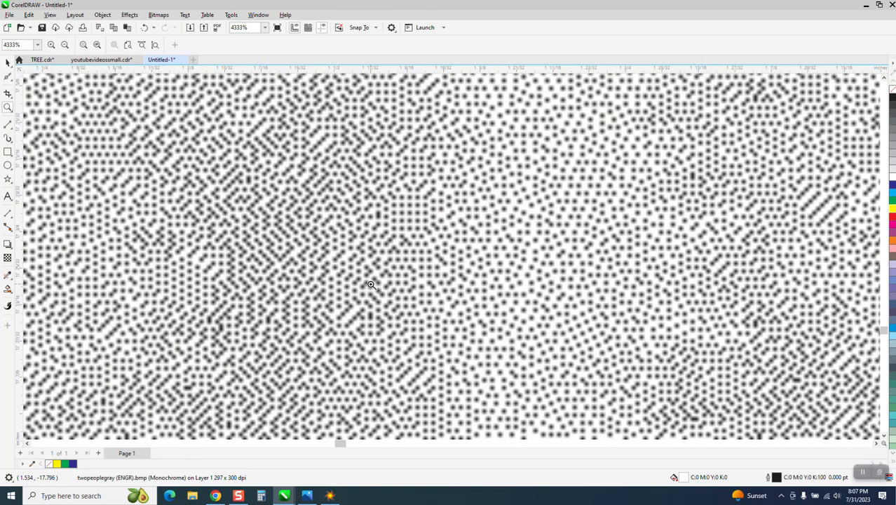
{"action": "scroll", "coordinate": [370, 284], "scroll_direction": "down", "scroll_amount": 4}
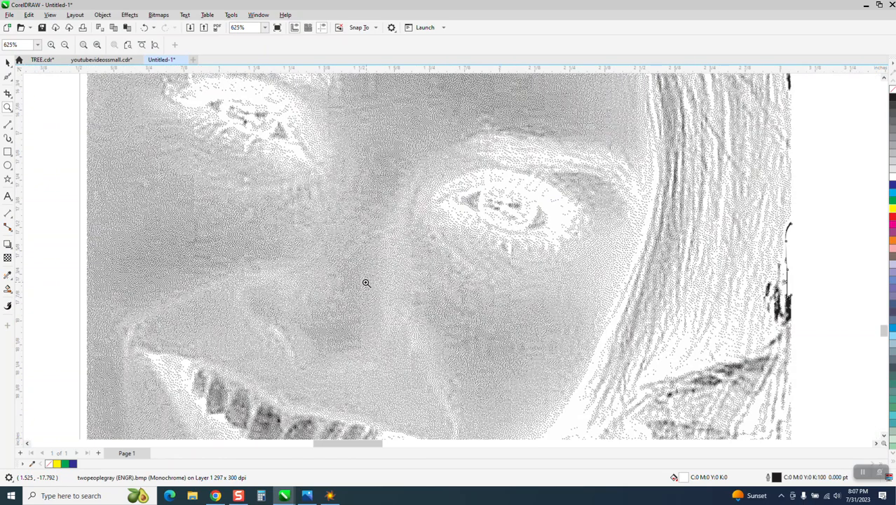
{"action": "scroll", "coordinate": [366, 283], "scroll_direction": "down", "scroll_amount": 6}
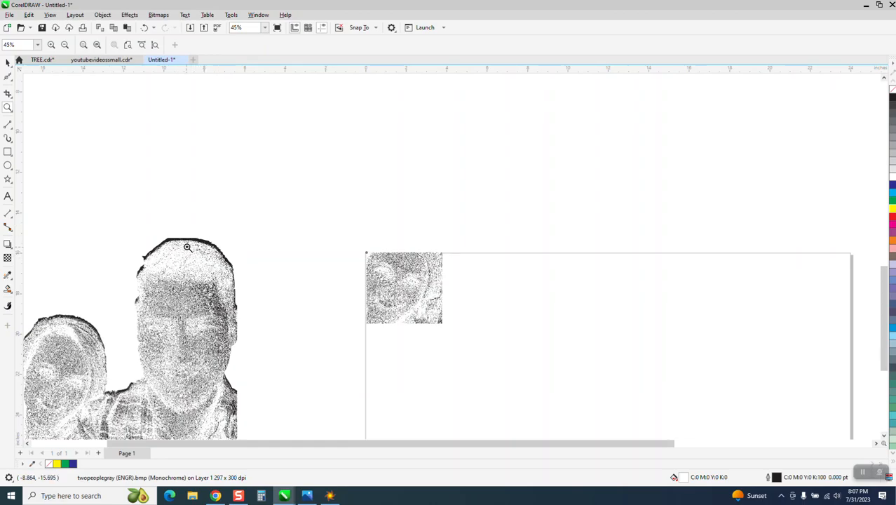
{"action": "scroll", "coordinate": [188, 247], "scroll_direction": "down", "scroll_amount": 1}
{"action": "scroll", "coordinate": [185, 240], "scroll_direction": "down", "scroll_amount": 1}
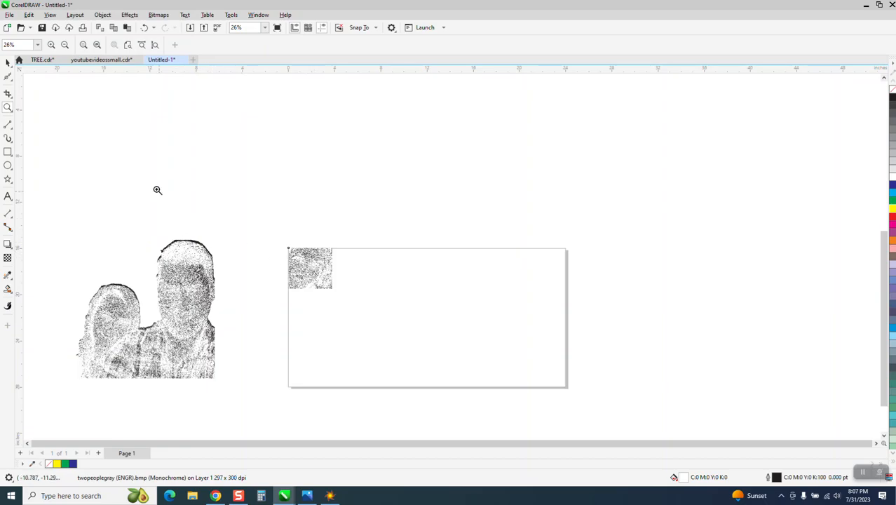
Step: Inspect the spacing of the engraving dots across the light and dark skin areas of the cropped face piece
{"action": "left_click_drag", "start_coordinate": [262, 245], "coordinate": [373, 306]}
{"action": "scroll", "coordinate": [373, 306], "scroll_direction": "down", "scroll_amount": 3}
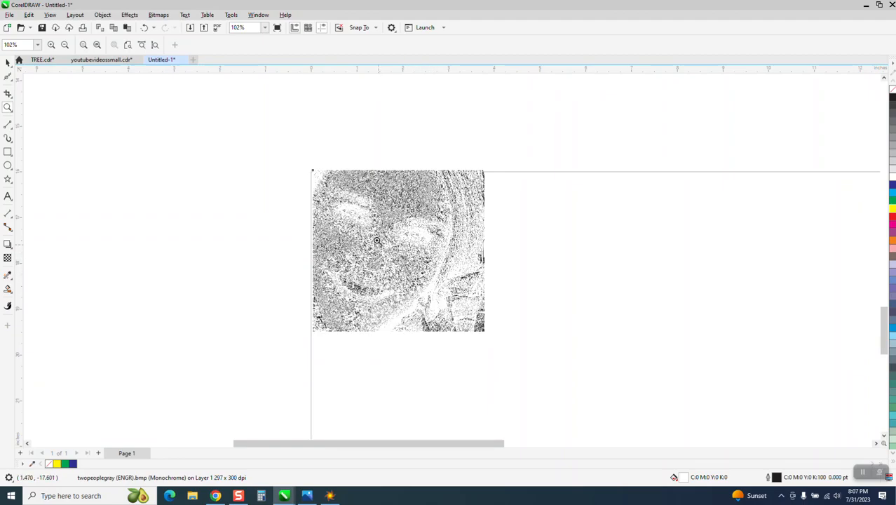
{"action": "scroll", "coordinate": [509, 266], "scroll_direction": "down", "scroll_amount": 2}
{"action": "scroll", "coordinate": [340, 281], "scroll_direction": "down", "scroll_amount": 1}
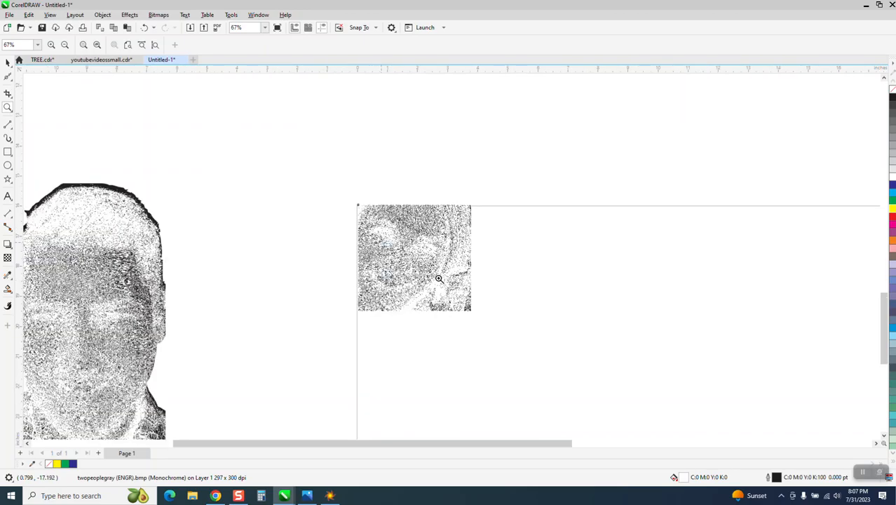
{"action": "scroll", "coordinate": [439, 279], "scroll_direction": "up", "scroll_amount": 10}
{"action": "scroll", "coordinate": [461, 287], "scroll_direction": "up", "scroll_amount": 7}
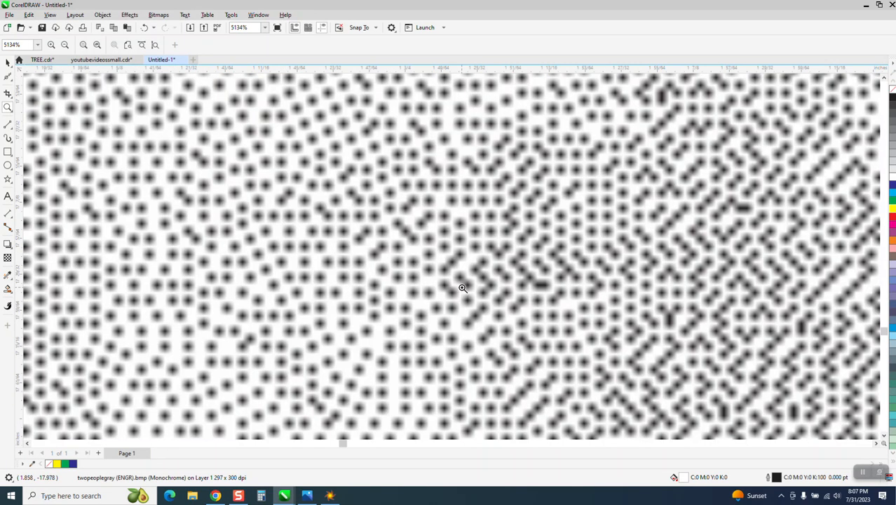
{"action": "scroll", "coordinate": [446, 279], "scroll_direction": "down", "scroll_amount": 8}
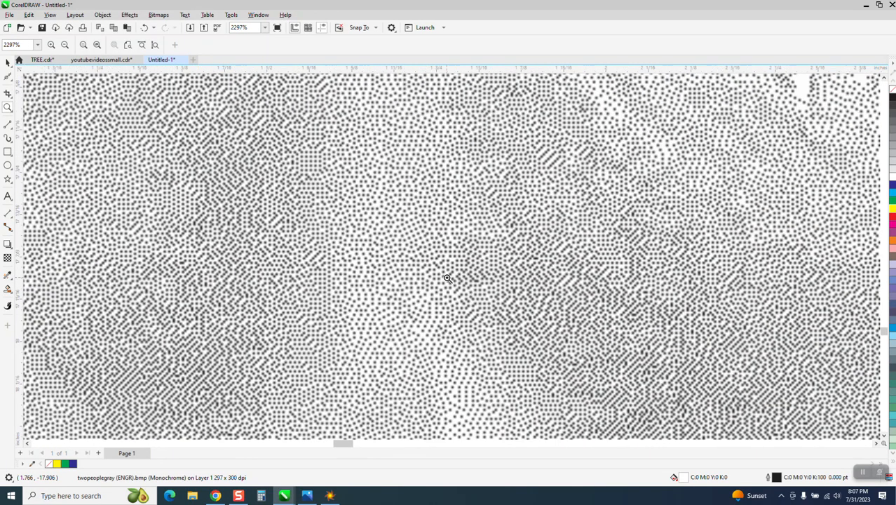
{"action": "scroll", "coordinate": [447, 279], "scroll_direction": "down", "scroll_amount": 5}
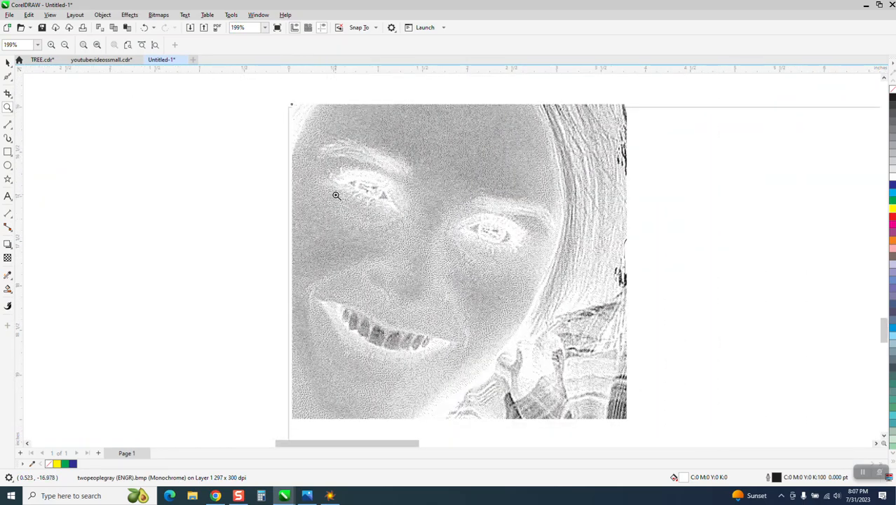
Step: Reposition the cropped face piece so its upper-left corner sits flush with the page's upper-left corner, and deselect it
{"action": "left_click", "coordinate": [7, 63]}
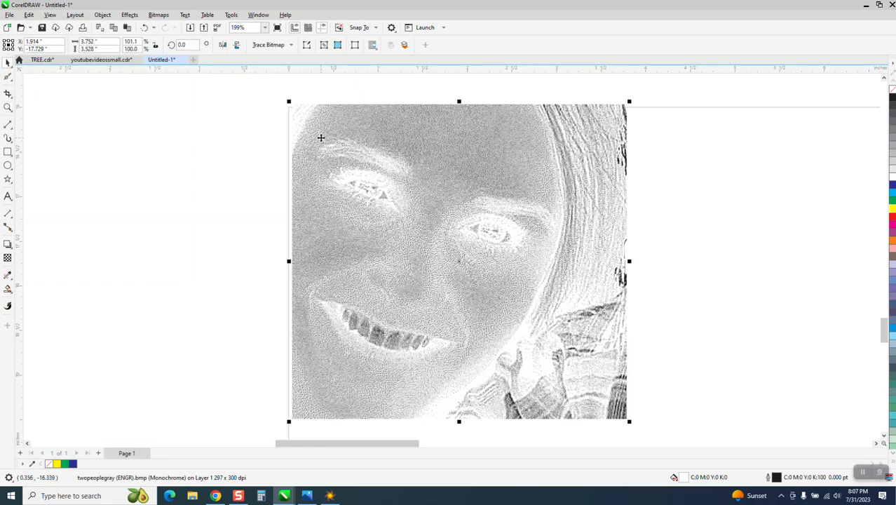
{"action": "left_click_drag", "start_coordinate": [321, 137], "coordinate": [323, 163]}
{"action": "left_click_drag", "start_coordinate": [298, 133], "coordinate": [291, 110]}
{"action": "left_click", "coordinate": [260, 141]}
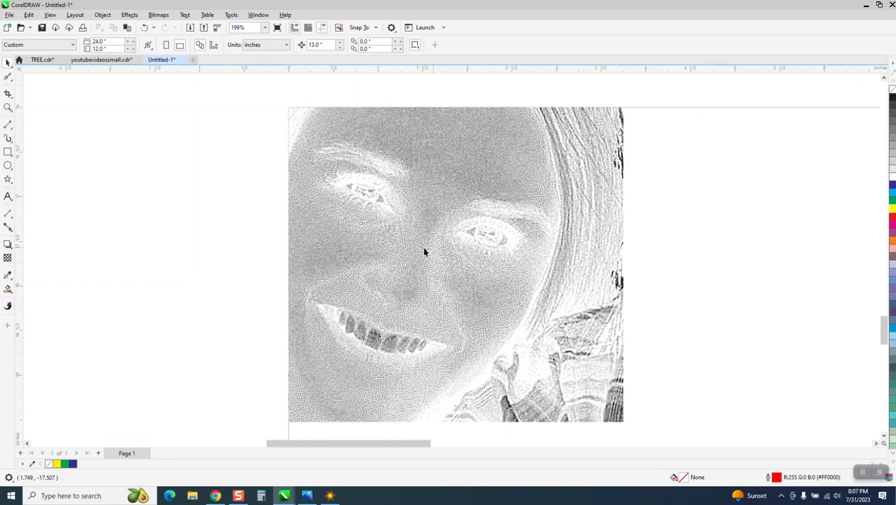
Step: Move the cropped face piece right along the page's top edge to about X 5.61 and Y -17.76 inches
{"action": "scroll", "coordinate": [423, 247], "scroll_direction": "down", "scroll_amount": 1}
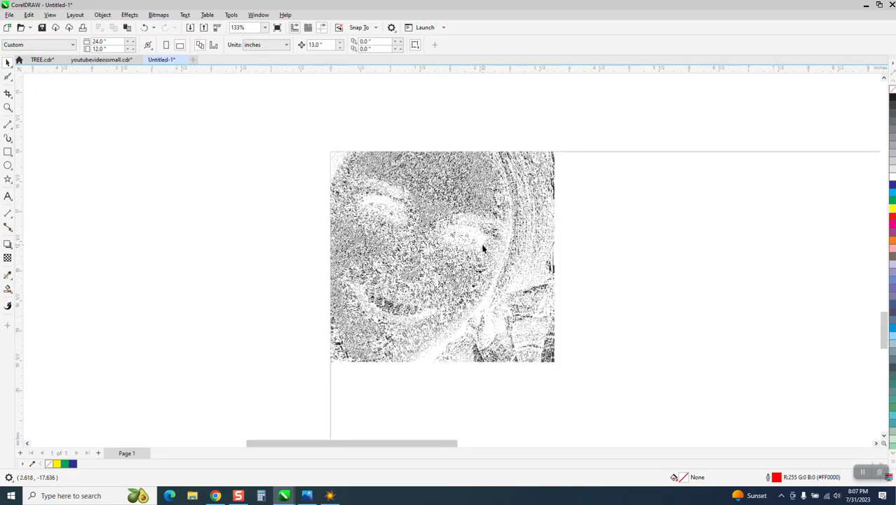
{"action": "left_click_drag", "start_coordinate": [489, 261], "coordinate": [711, 261]}
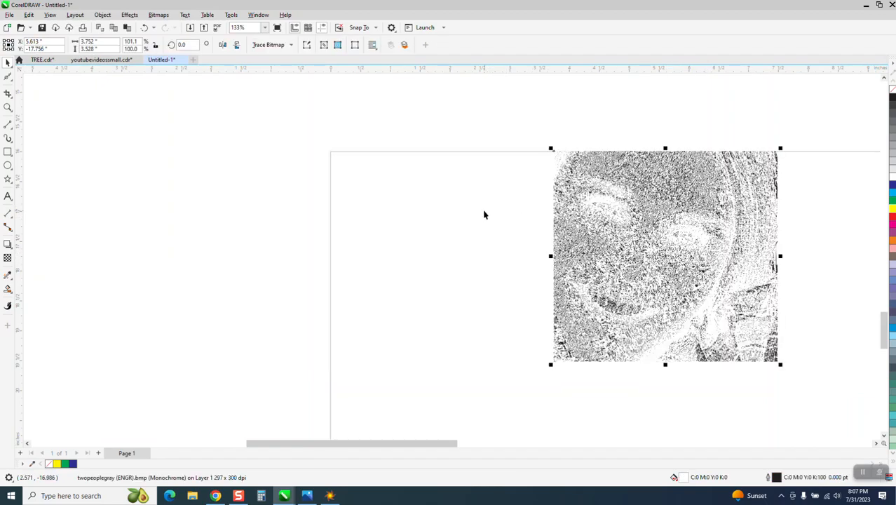
{"action": "scroll", "coordinate": [483, 214], "scroll_direction": "down", "scroll_amount": 2}
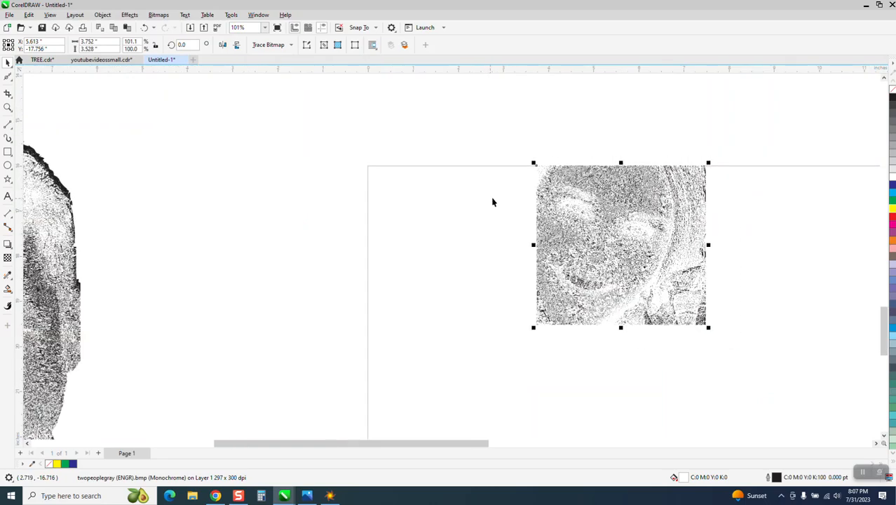